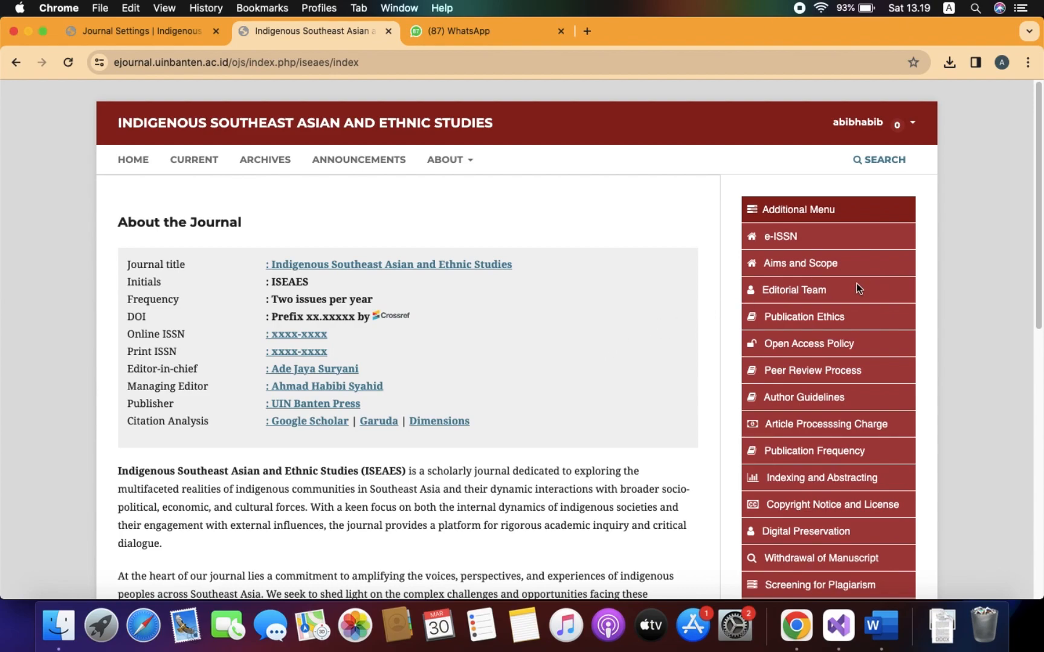
Open the Editorial Team page from the sidebar and browse its Editor in Chief, Managing Editor and Editors entries.
click(809, 294)
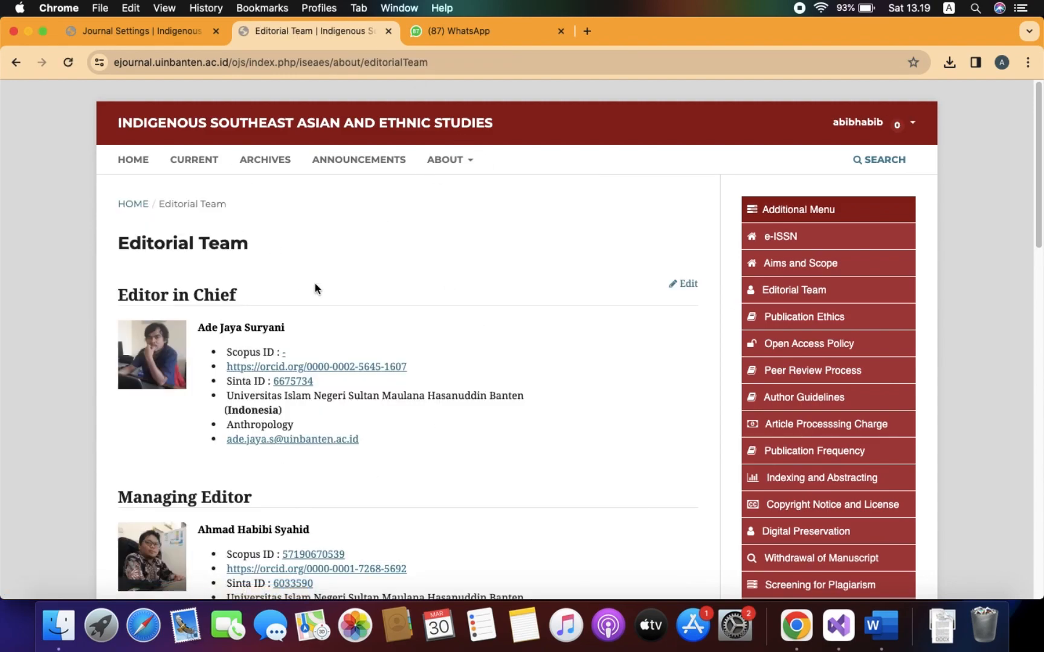
scroll(559, 378, down, 4)
scroll(558, 377, up, 4)
scroll(519, 241, down, 4)
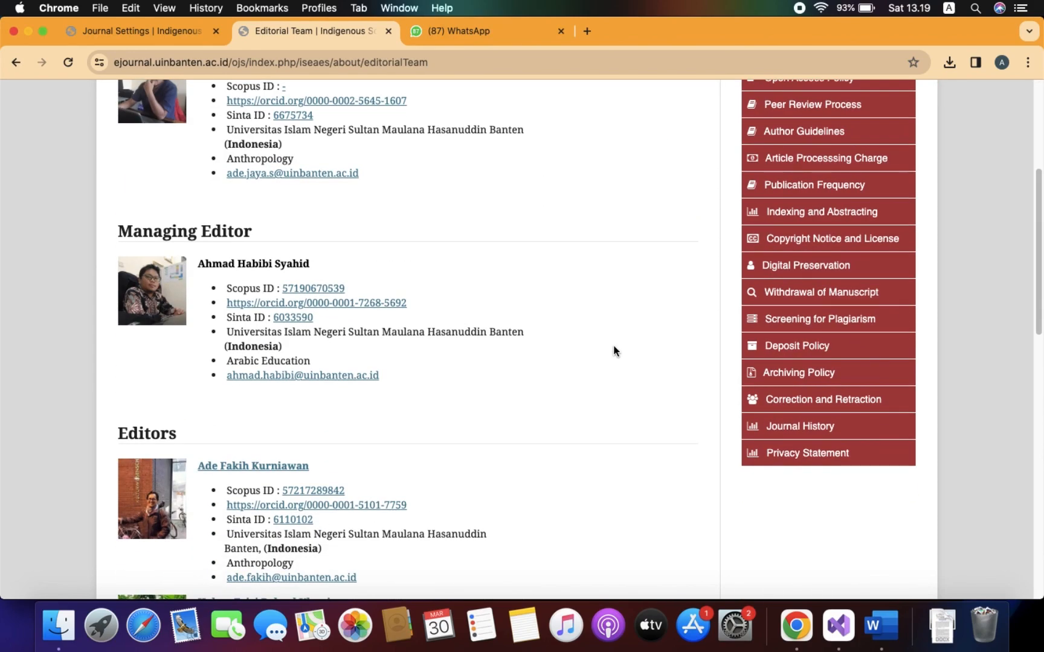
scroll(613, 350, down, 5)
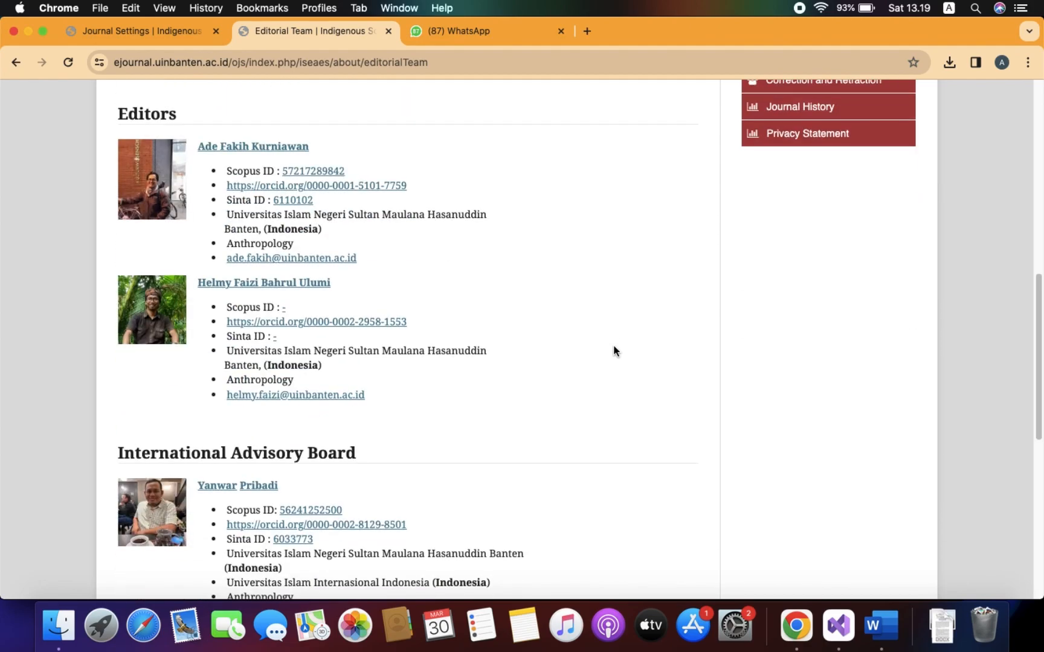
scroll(613, 350, up, 10)
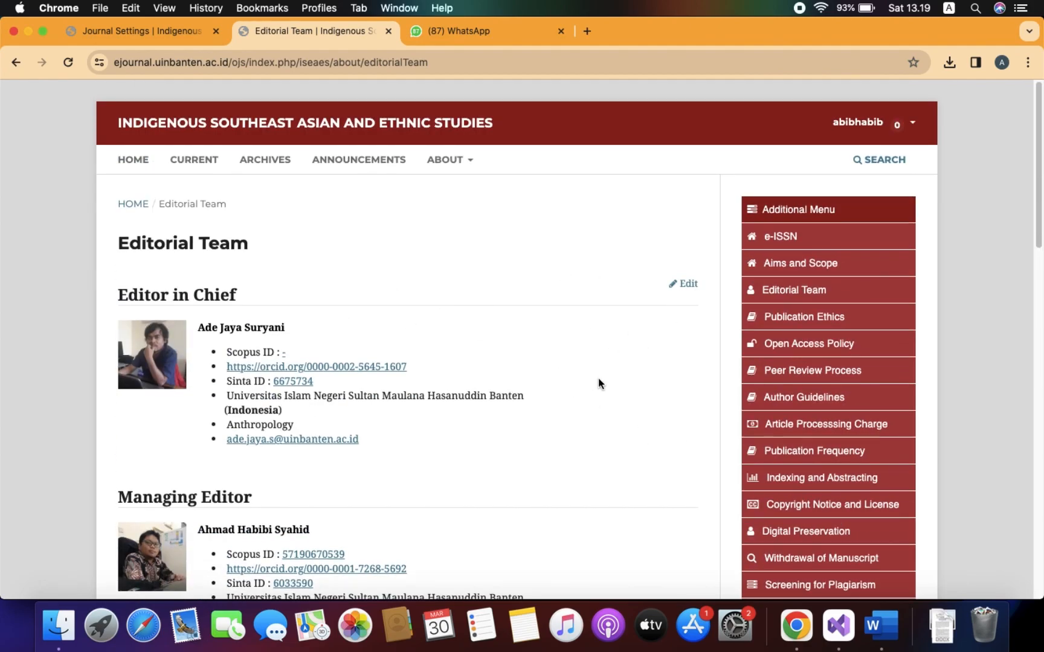
scroll(598, 379, down, 6)
scroll(598, 378, up, 6)
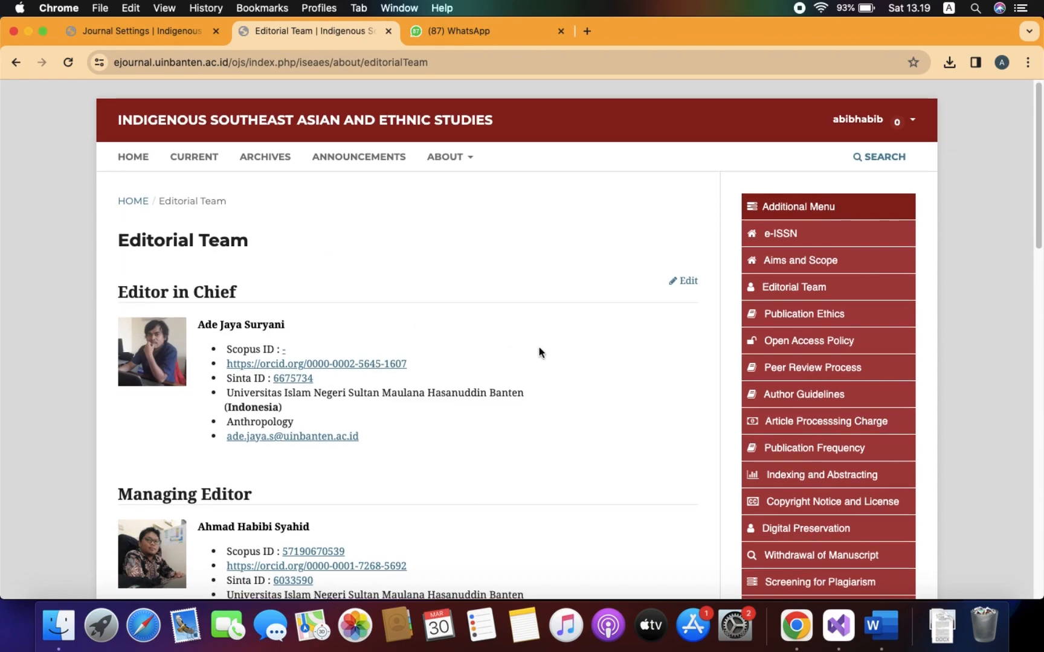
scroll(539, 350, down, 5)
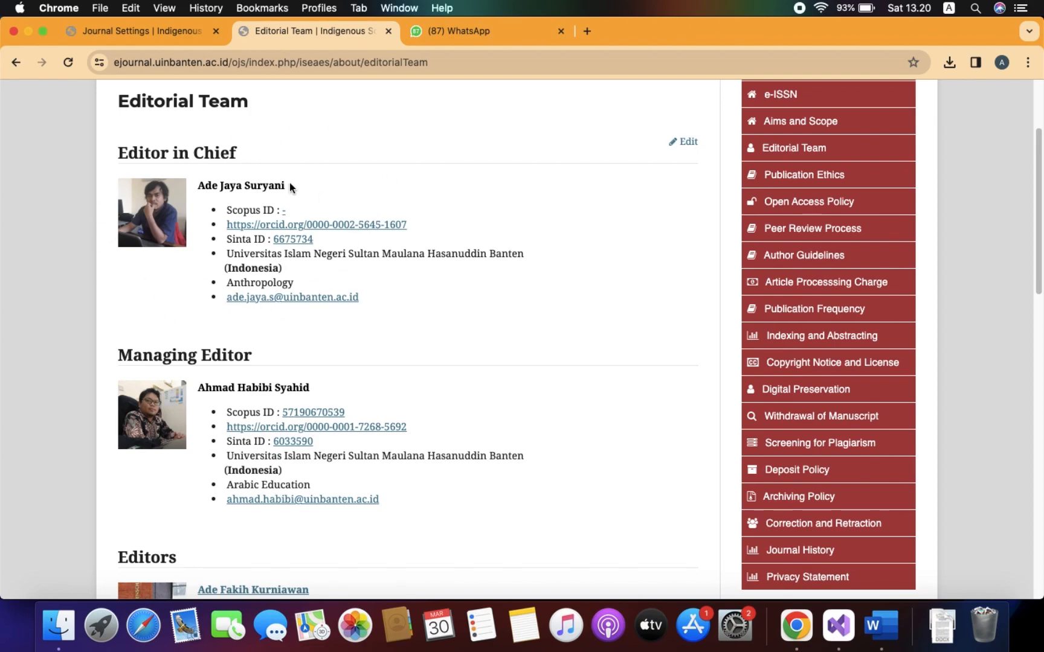
scroll(568, 319, down, 15)
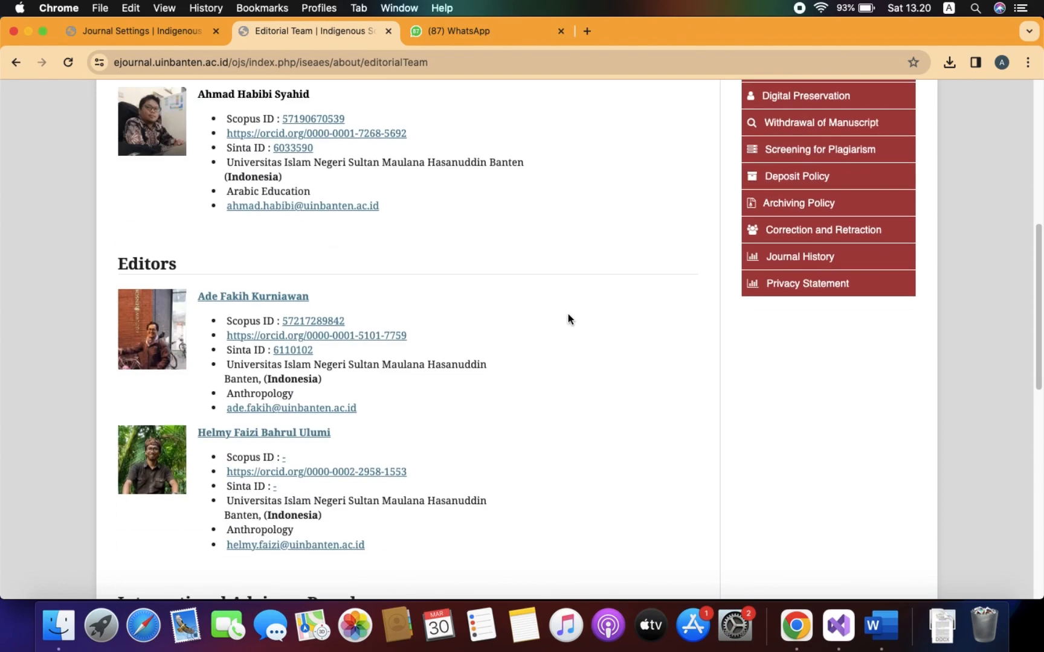
scroll(568, 314, up, 15)
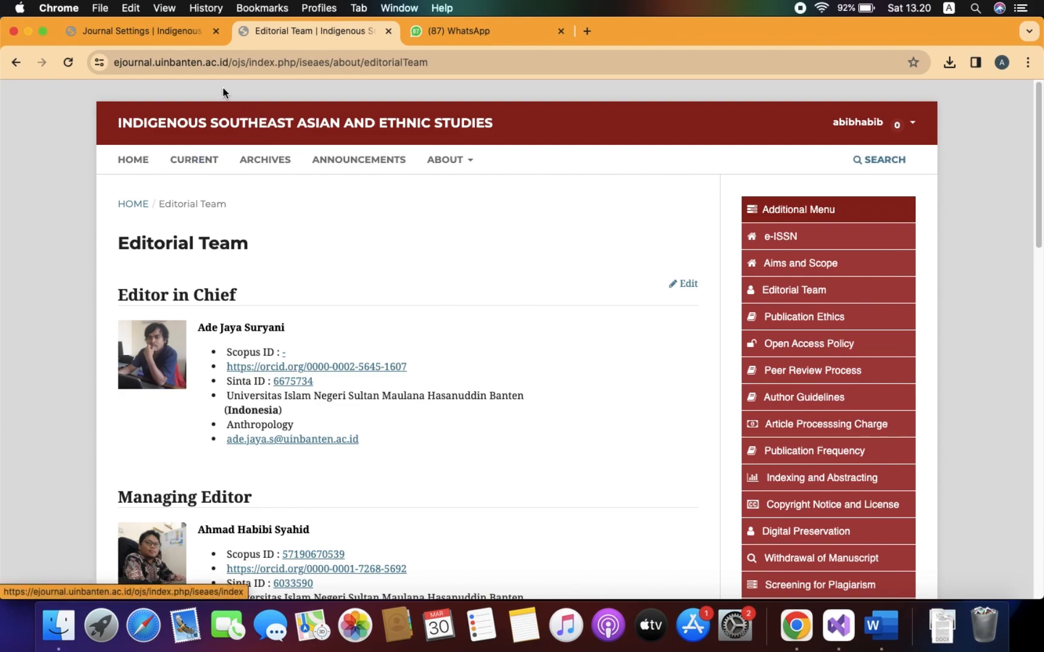
Switch to the Journal Settings opened in the other browser tab.
click(899, 123)
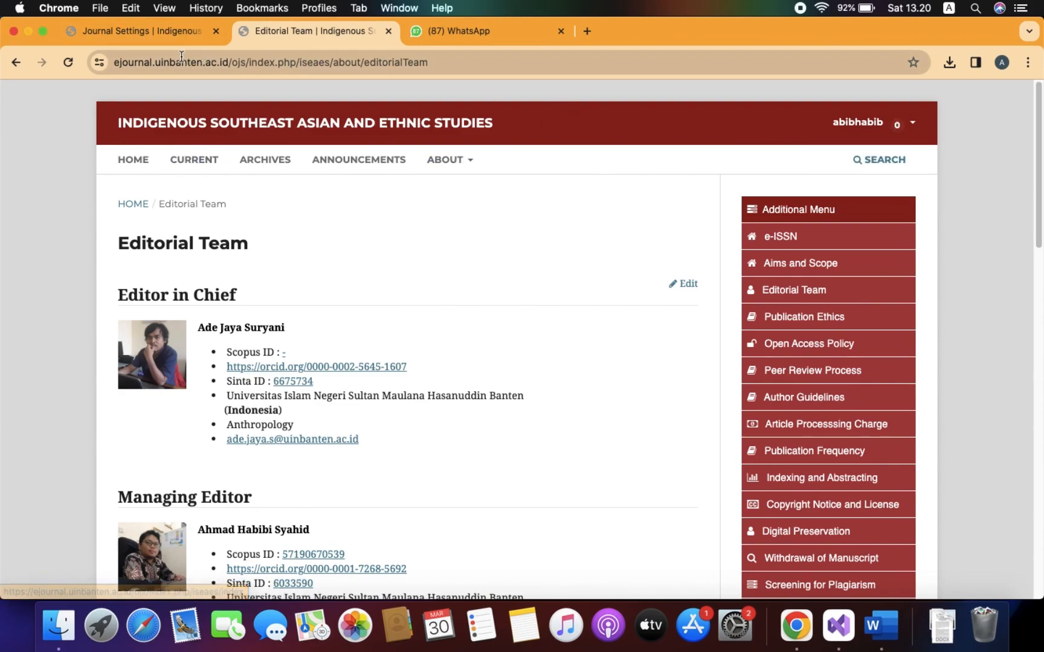
click(133, 31)
scroll(988, 269, down, 5)
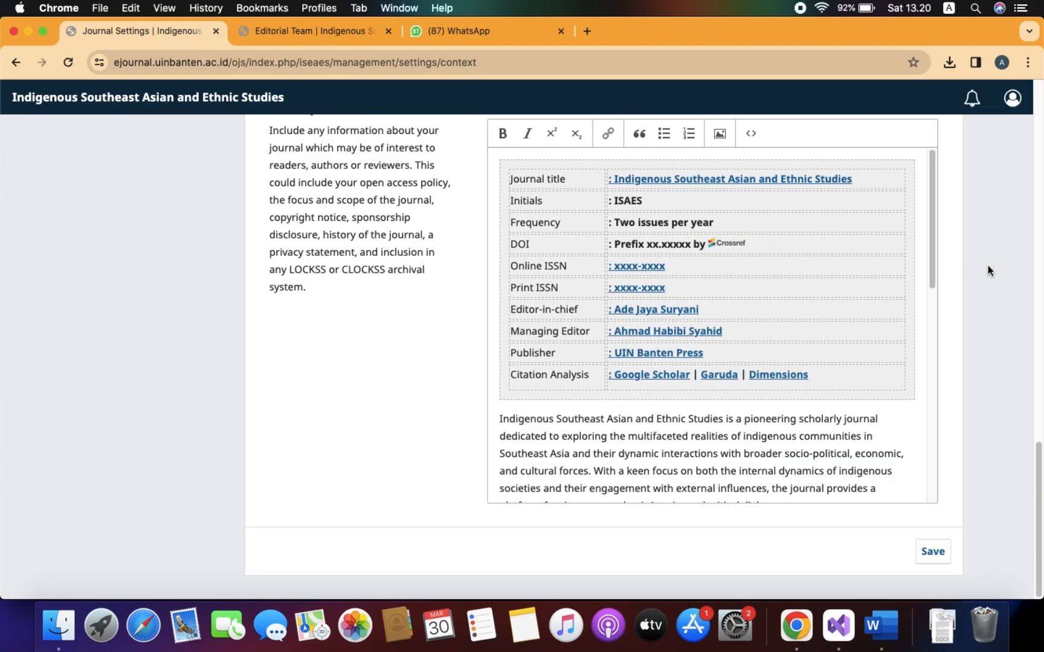
scroll(992, 271, up, 20)
scroll(992, 267, up, 3)
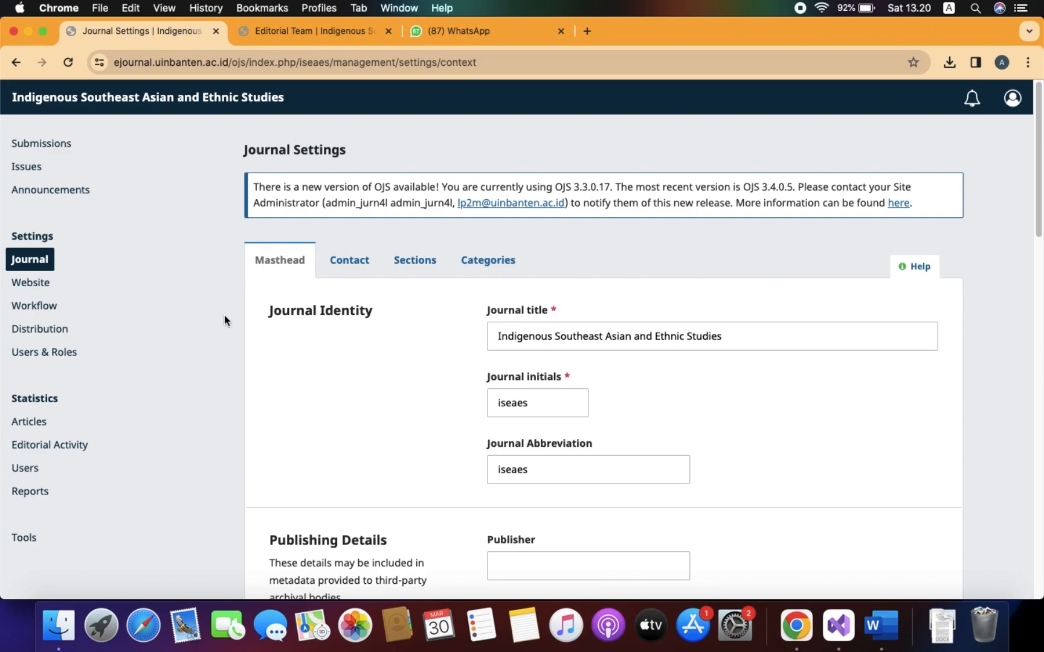
Show Website Setup > Navigation and review the Primary Navigation Menu with its Editorial Team item.
click(15, 286)
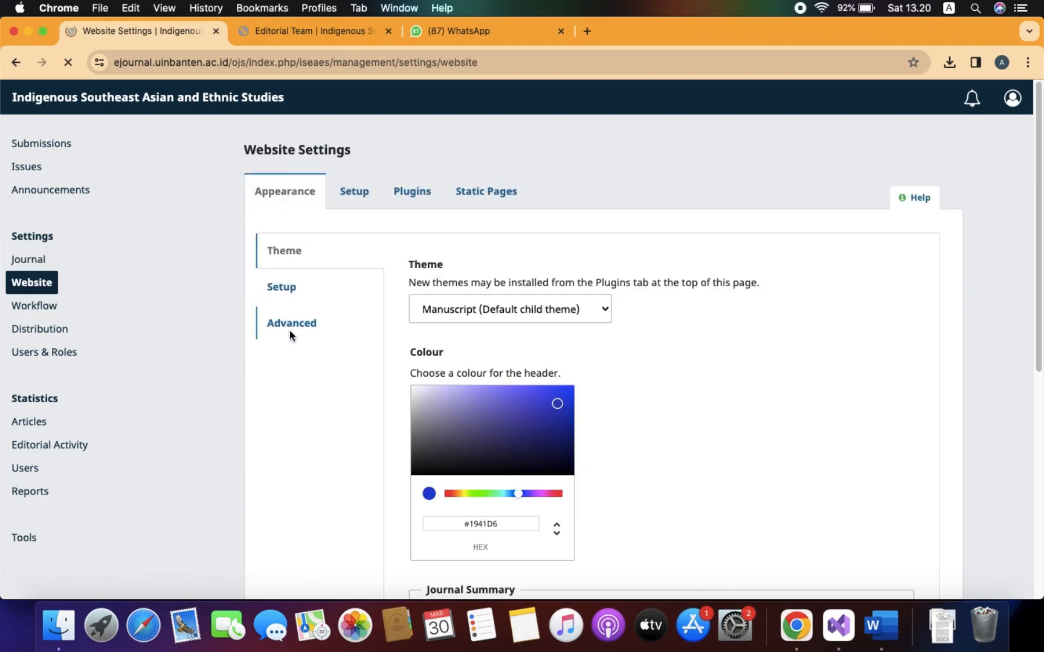
click(354, 192)
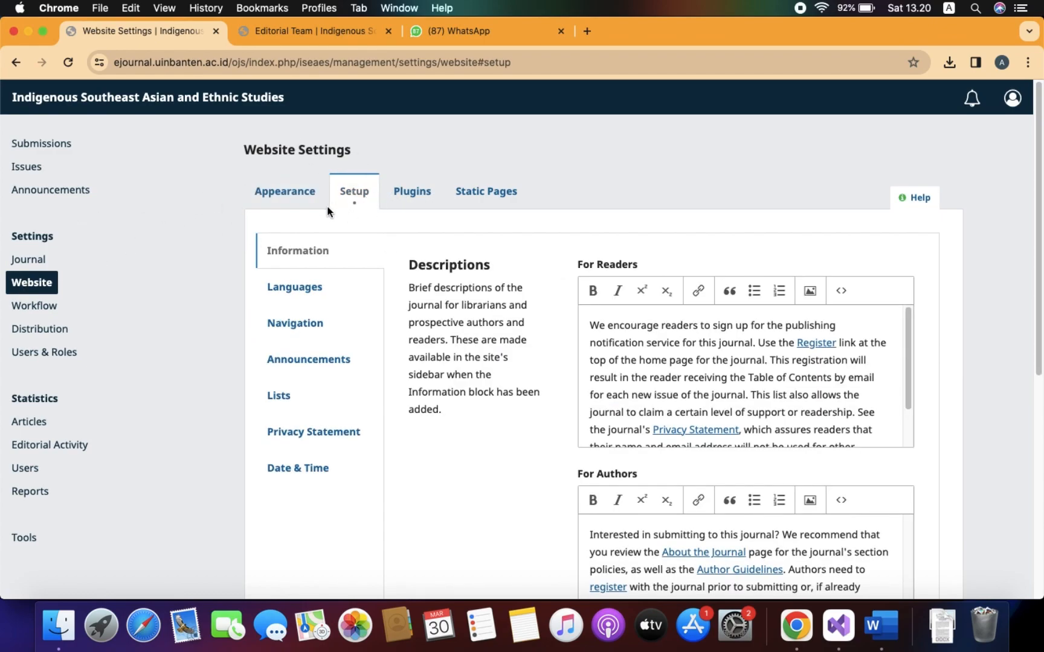
click(295, 323)
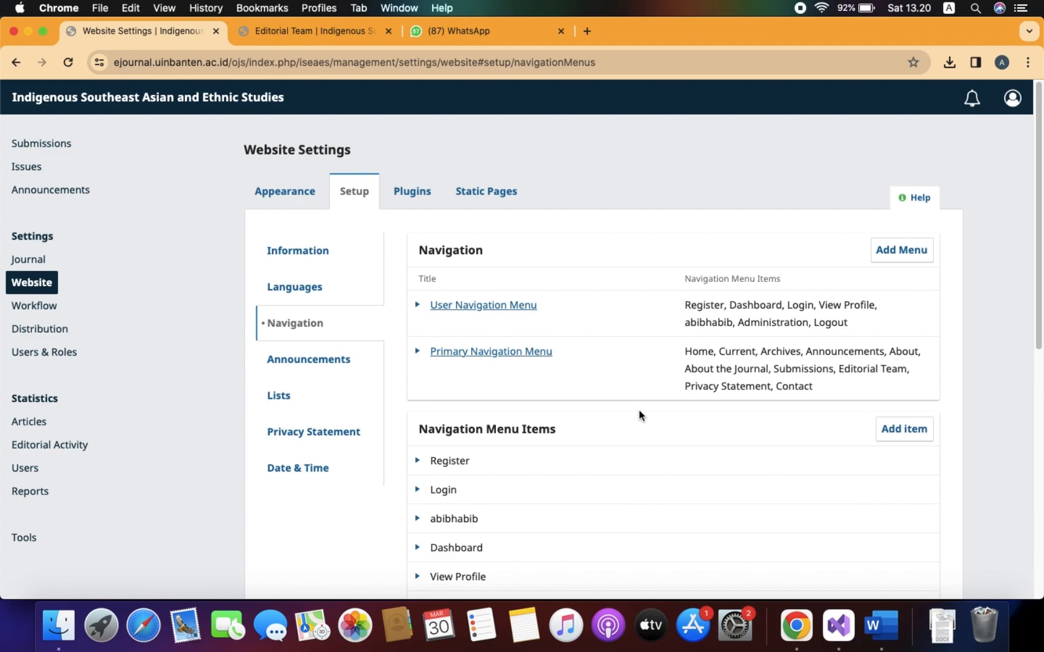
scroll(639, 415, down, 10)
scroll(561, 426, up, 10)
scroll(620, 457, down, 3)
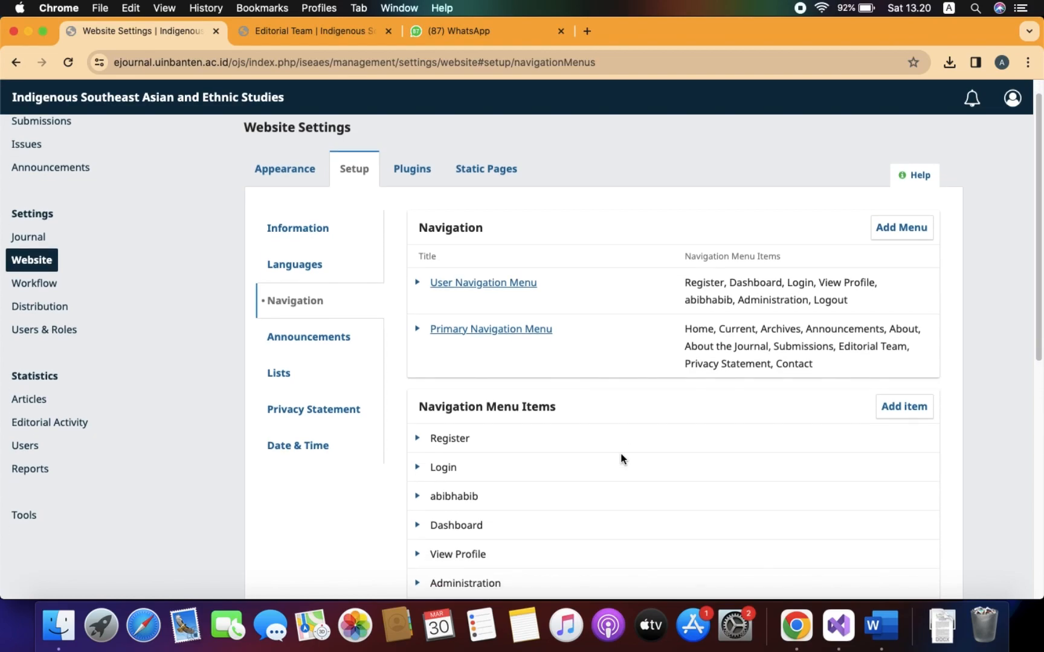
scroll(620, 452, up, 3)
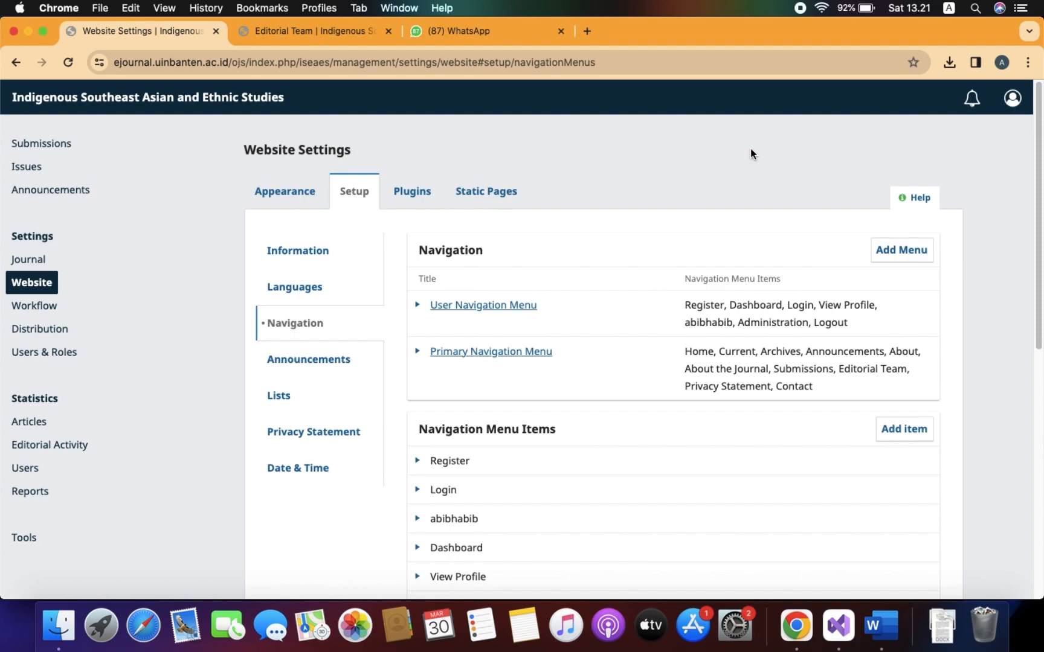
scroll(651, 420, down, 7)
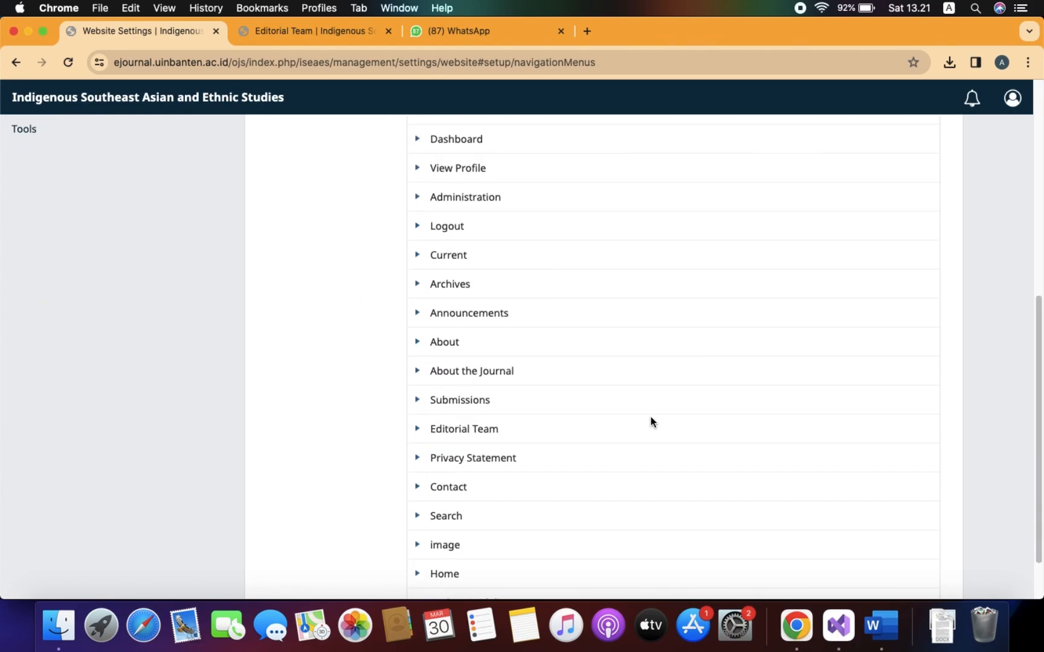
scroll(651, 420, up, 7)
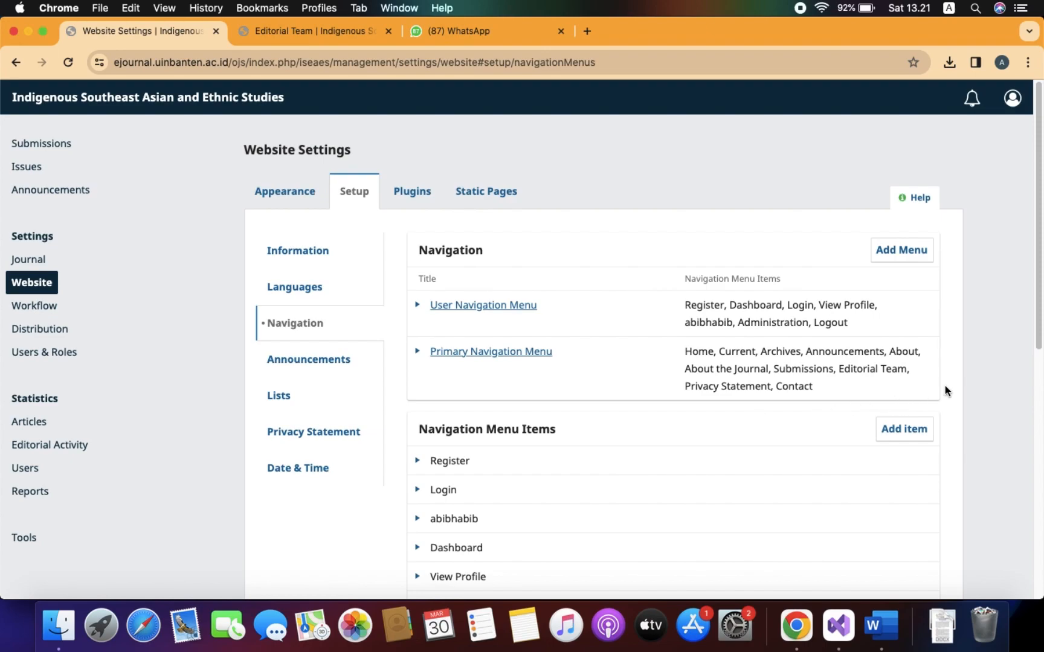
scroll(953, 383, down, 1)
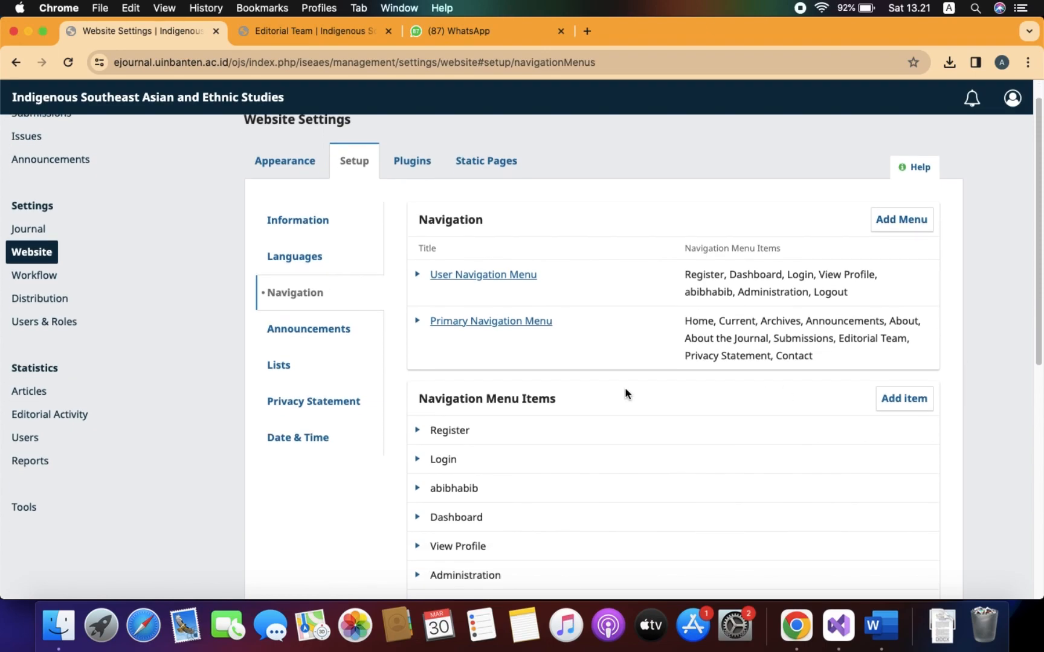
Open Journal Settings and review the Editorial Team field holding the Editor in Chief and Editors profiles.
click(24, 231)
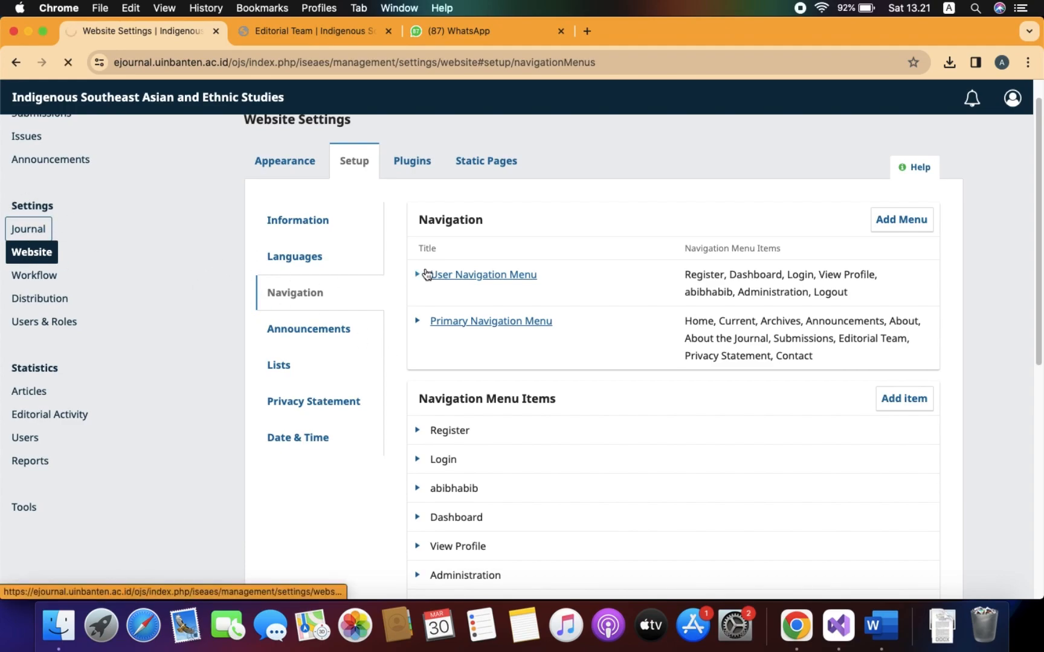
scroll(782, 368, down, 12)
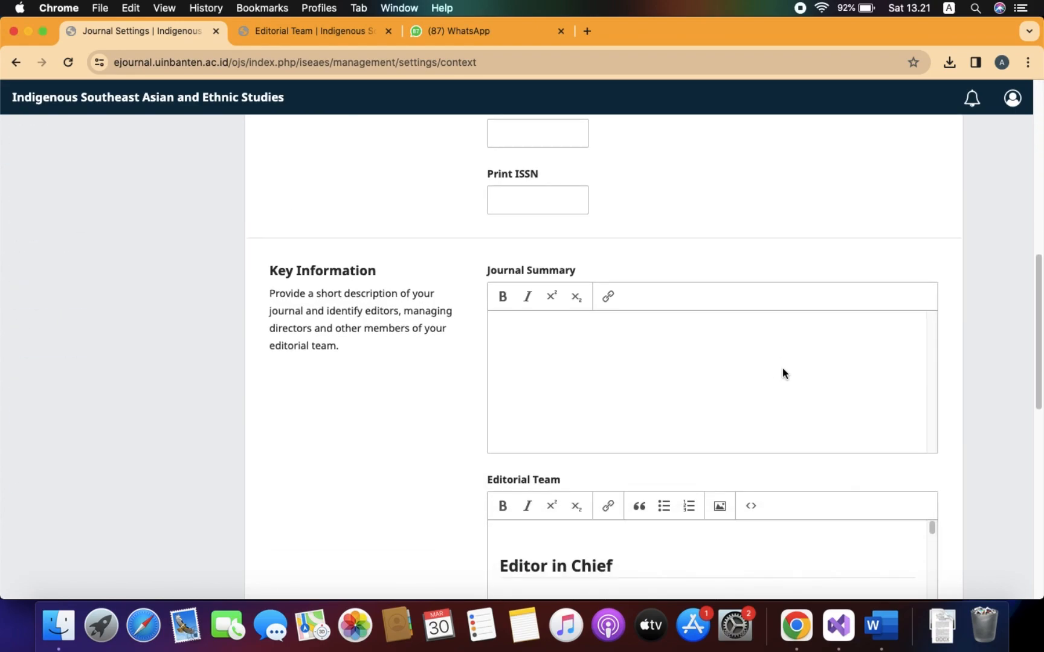
scroll(769, 299, up, 8)
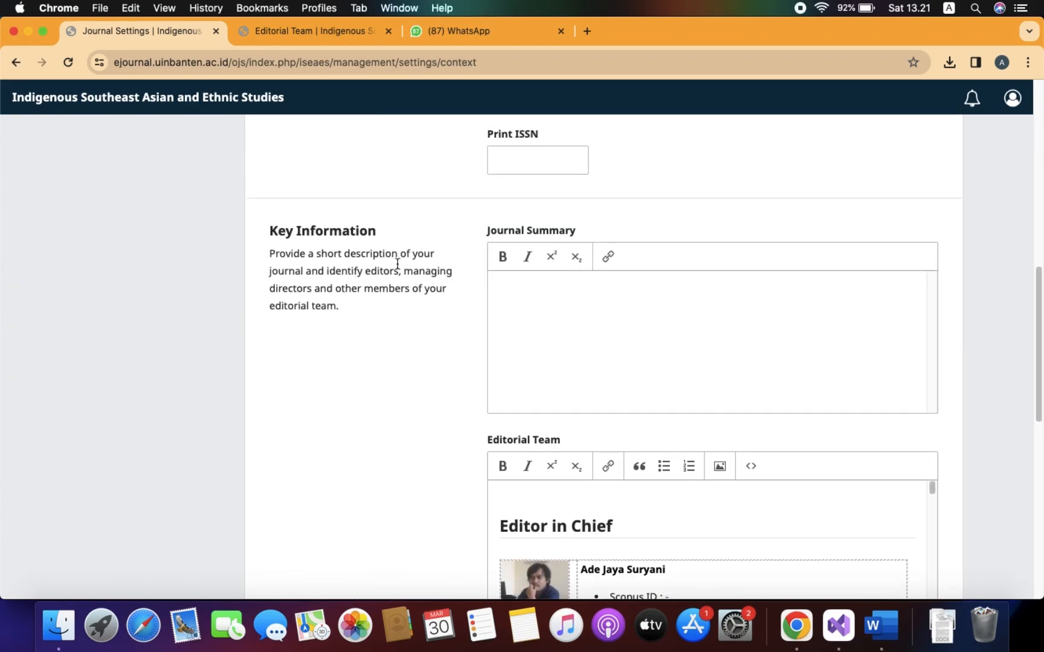
scroll(695, 314, down, 4)
scroll(731, 329, down, 2)
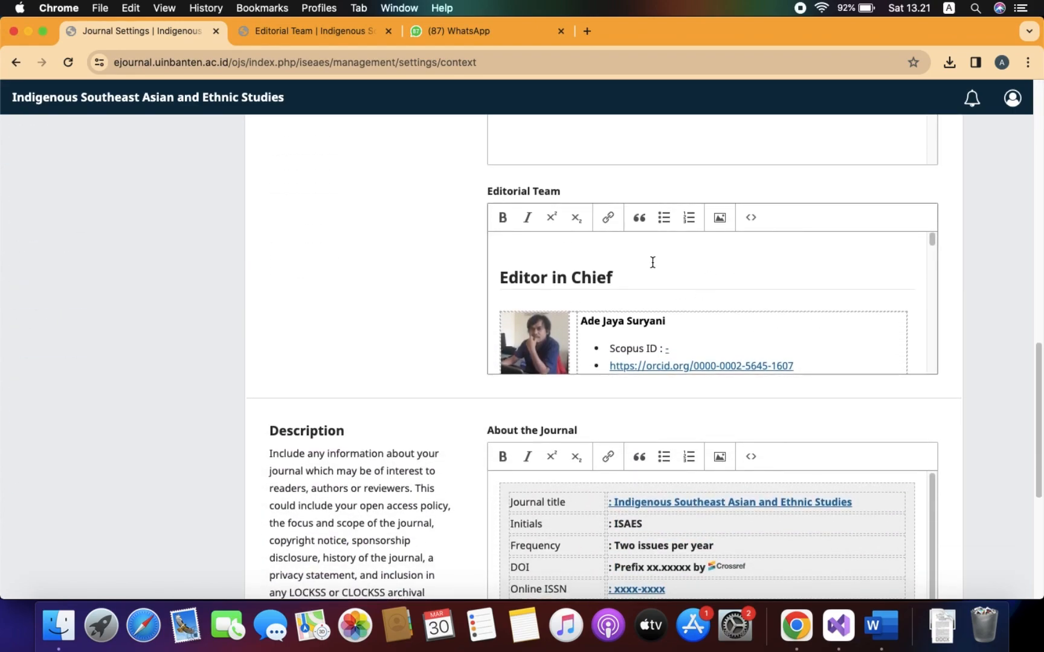
scroll(742, 319, down, 3)
scroll(746, 319, down, 5)
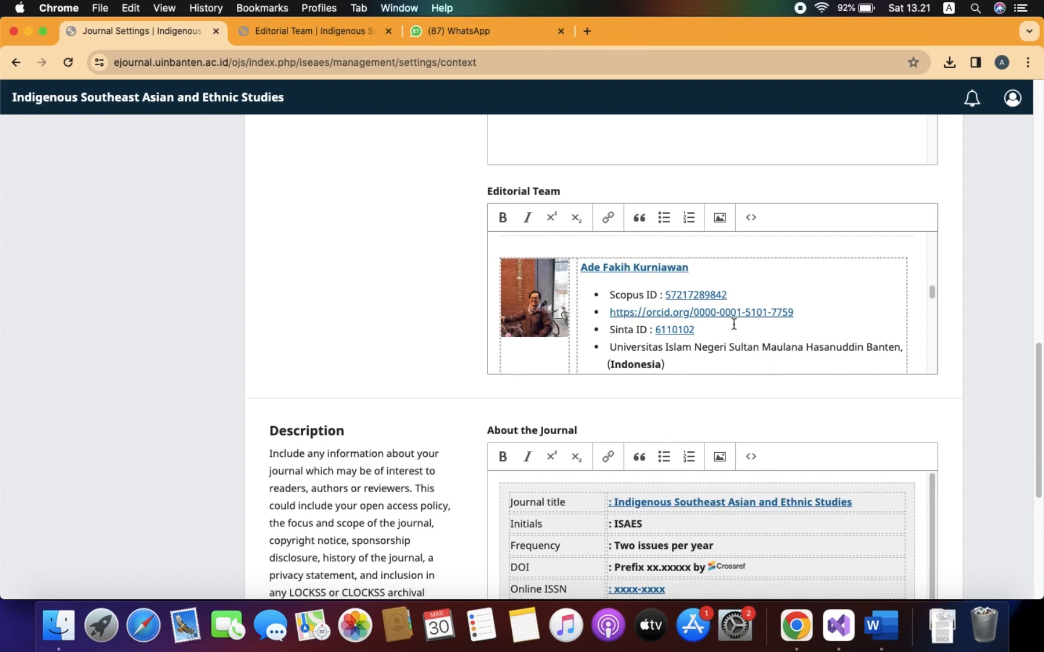
scroll(731, 323, up, 5)
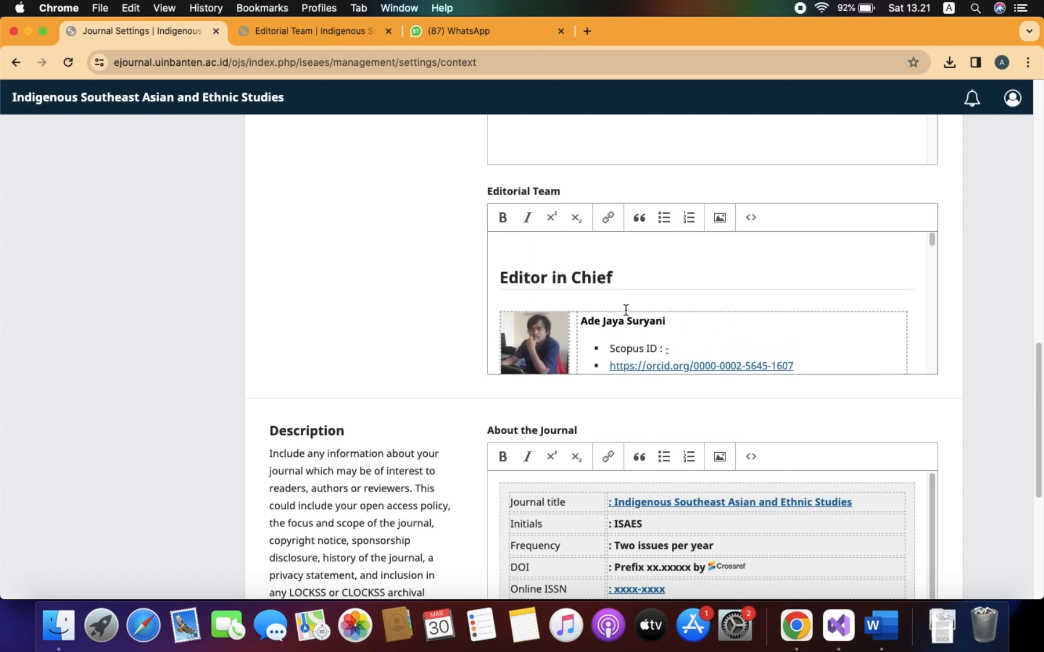
click(875, 631)
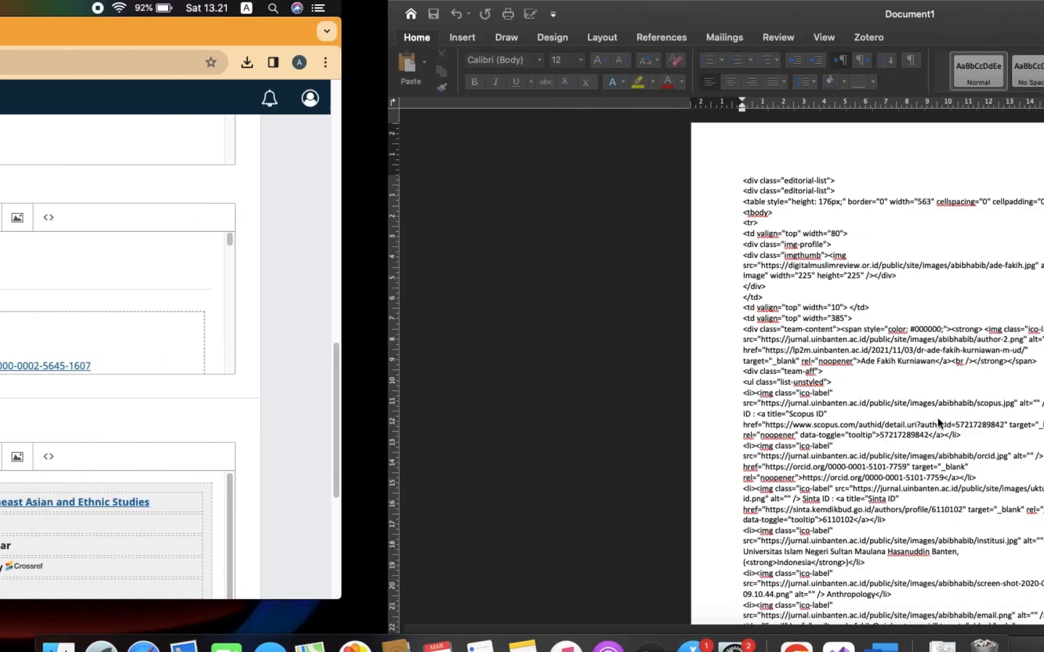
Read through the Word HTML profile template with photo, Scopus, ORCID, Sinta, affiliation and e-mail entries.
key(ctrl+Right)
key(ctrl+Left)
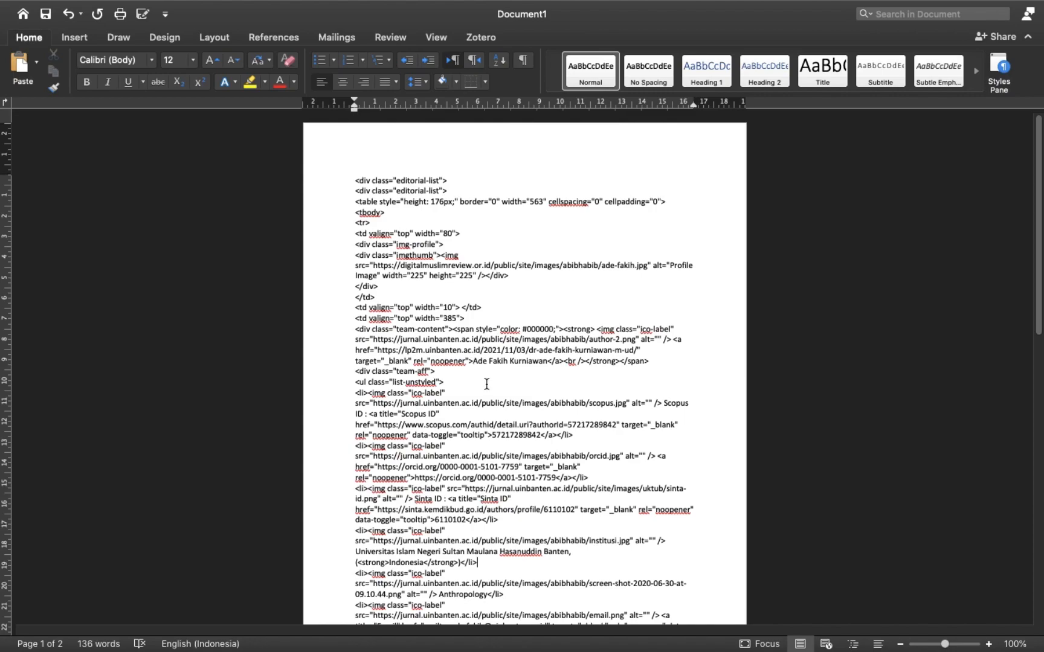
scroll(483, 381, down, 15)
scroll(487, 385, up, 15)
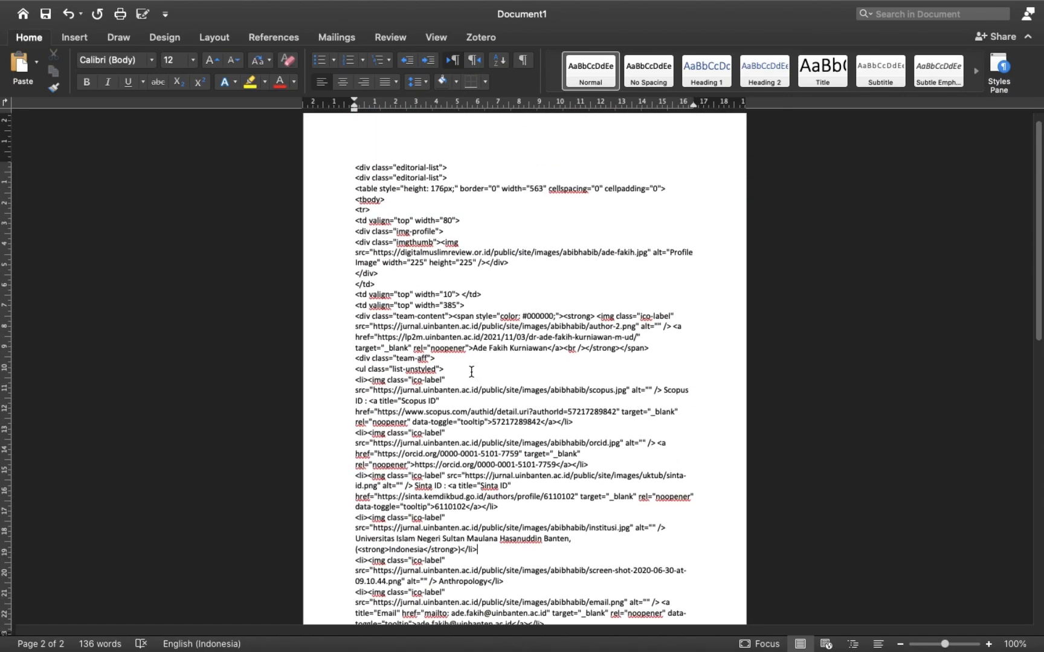
click(403, 221)
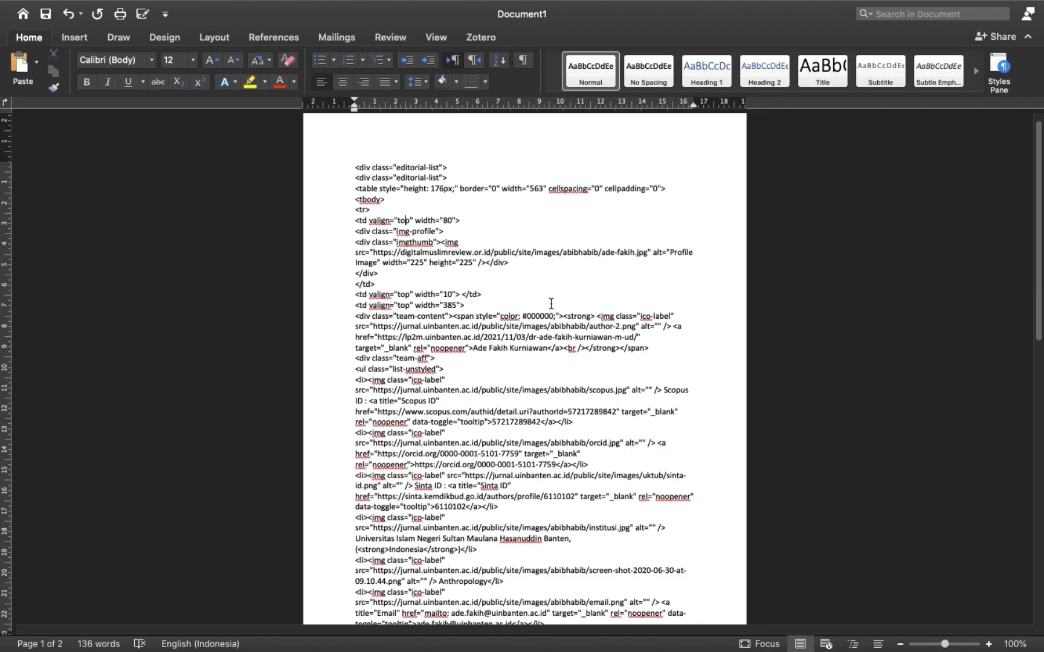
scroll(574, 332, down, 12)
scroll(578, 334, up, 12)
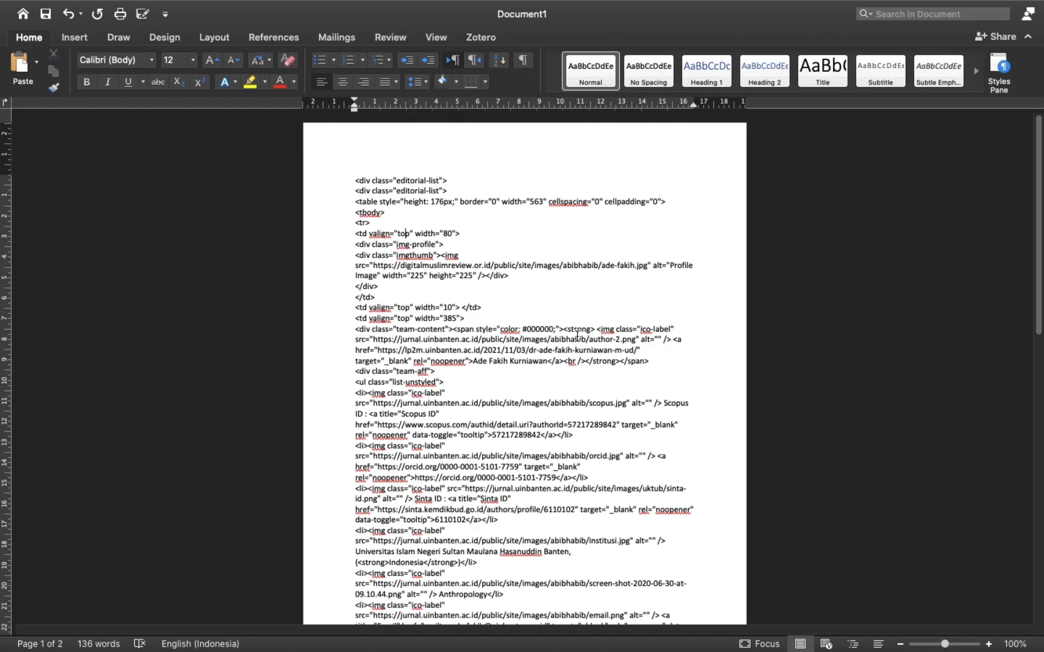
scroll(577, 336, down, 5)
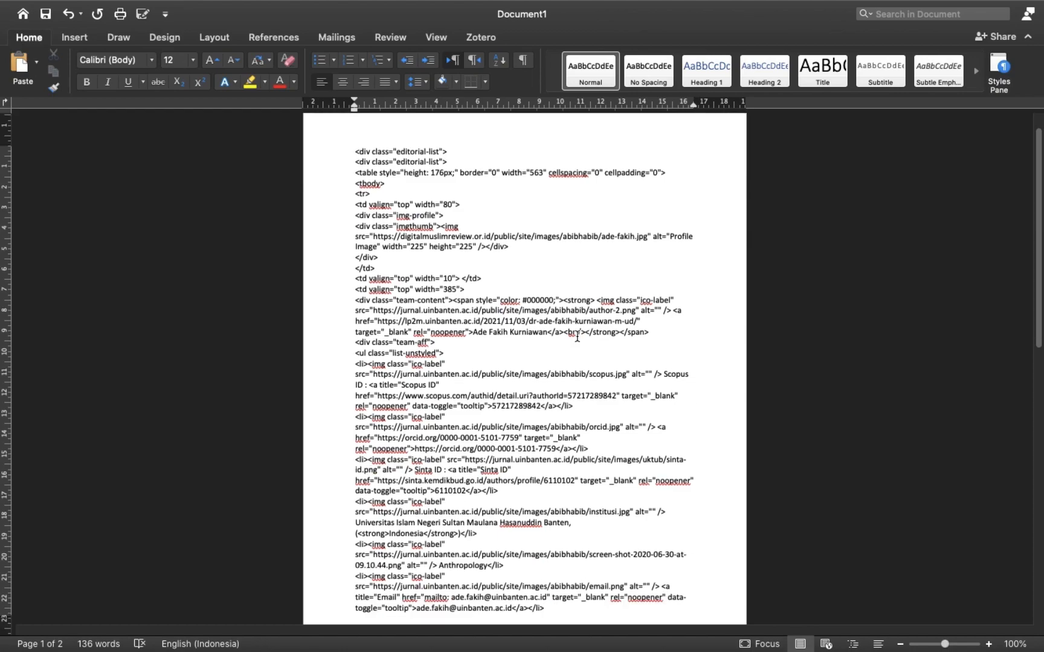
scroll(577, 336, up, 5)
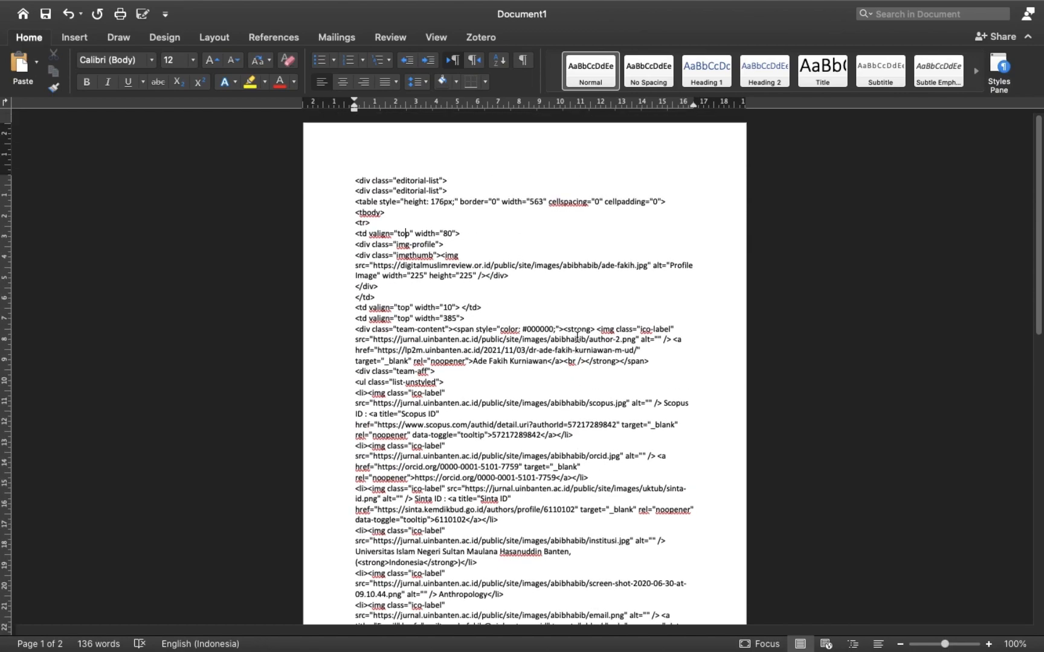
scroll(436, 322, down, 10)
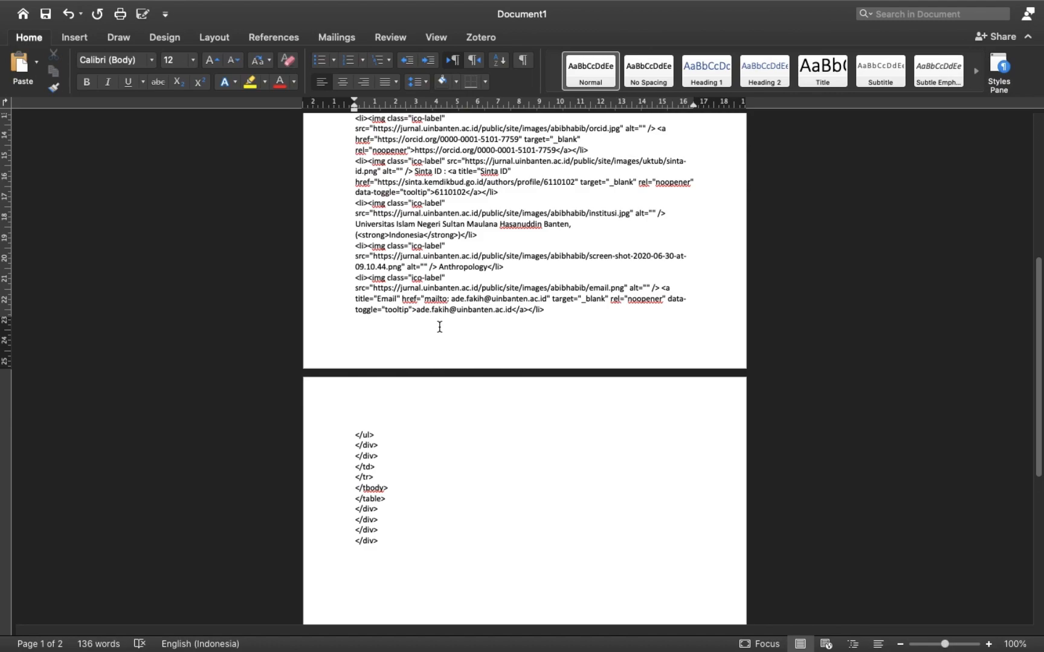
key(ctrl+Left)
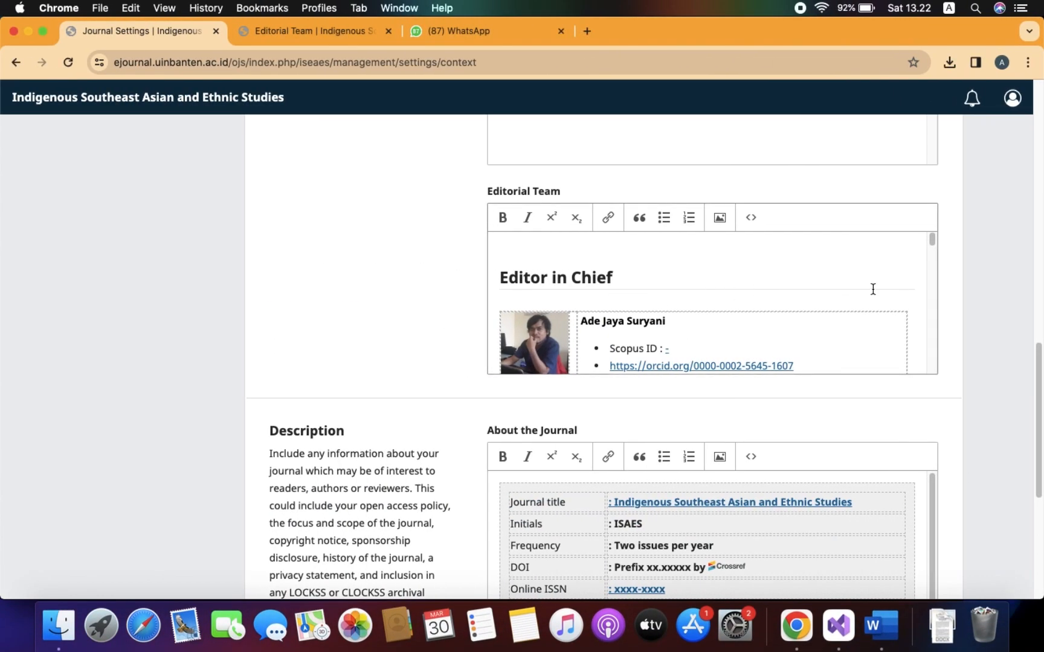
Scroll the Editorial Team editor, then view the rendered public Editorial Team page with the Editor in Chief profile.
scroll(902, 291, up, 1)
scroll(902, 292, down, 1)
scroll(902, 291, down, 3)
scroll(903, 296, up, 4)
scroll(903, 297, down, 3)
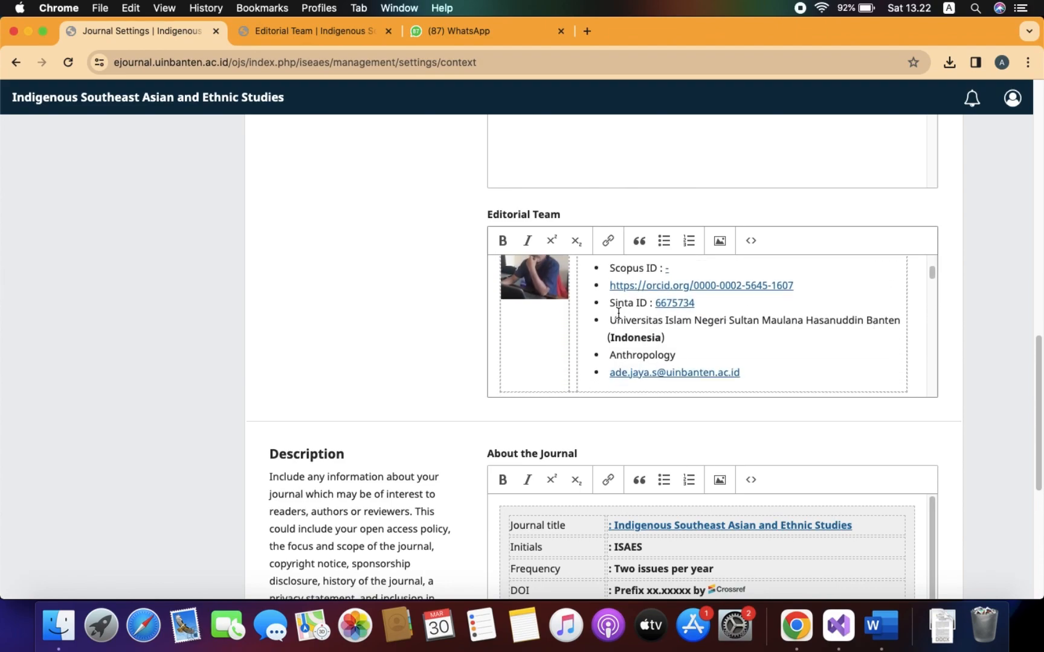
scroll(616, 313, down, 1)
click(333, 35)
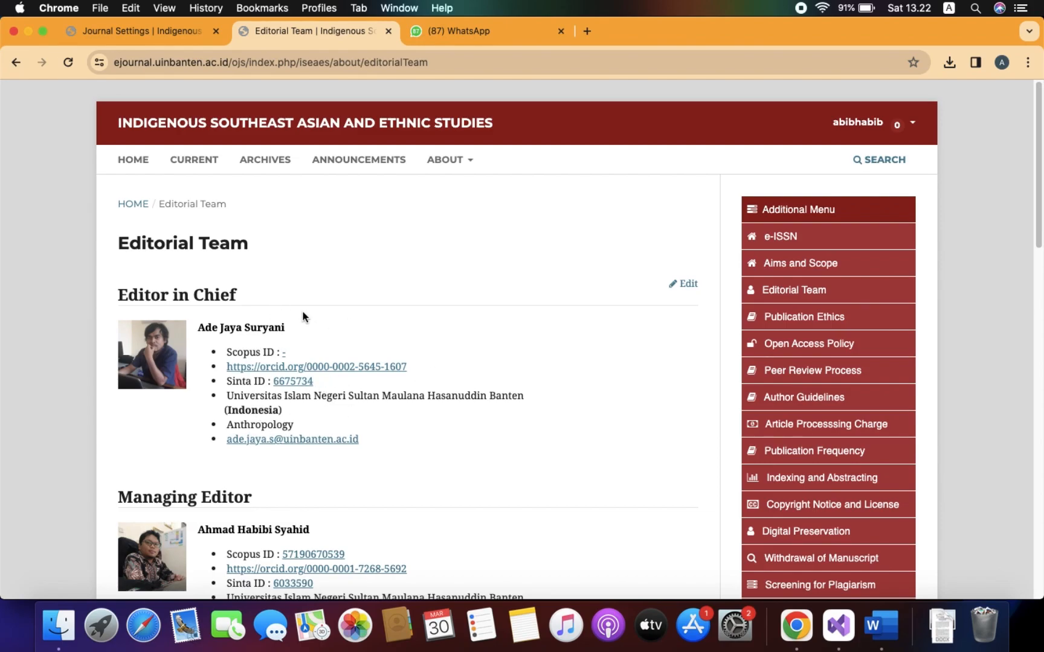
key(ctrl+Right)
scroll(581, 383, down, 2)
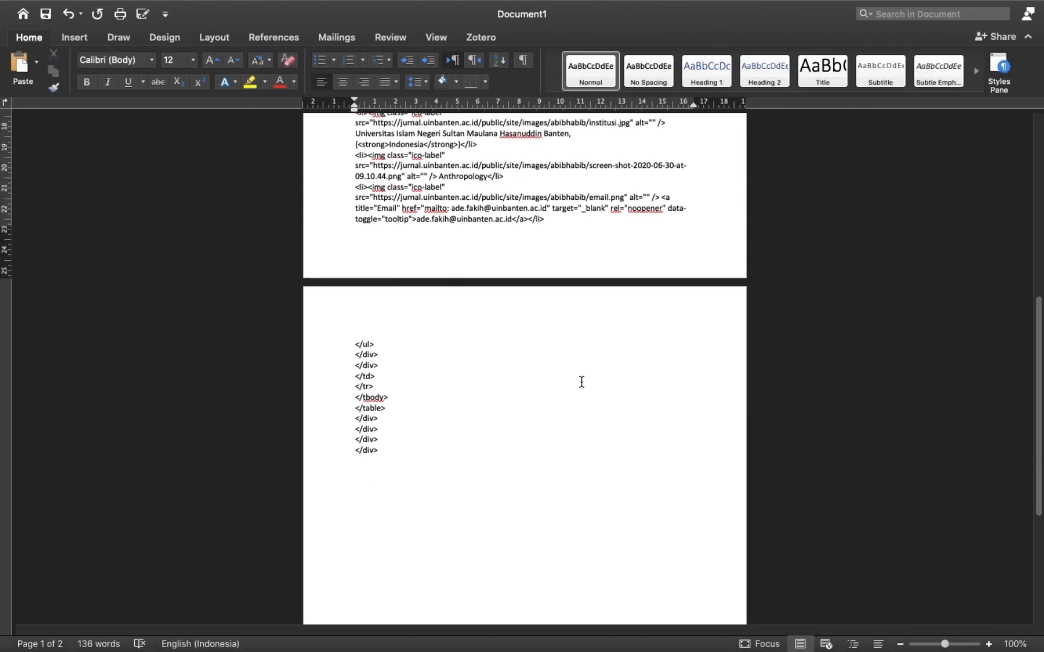
scroll(581, 382, up, 10)
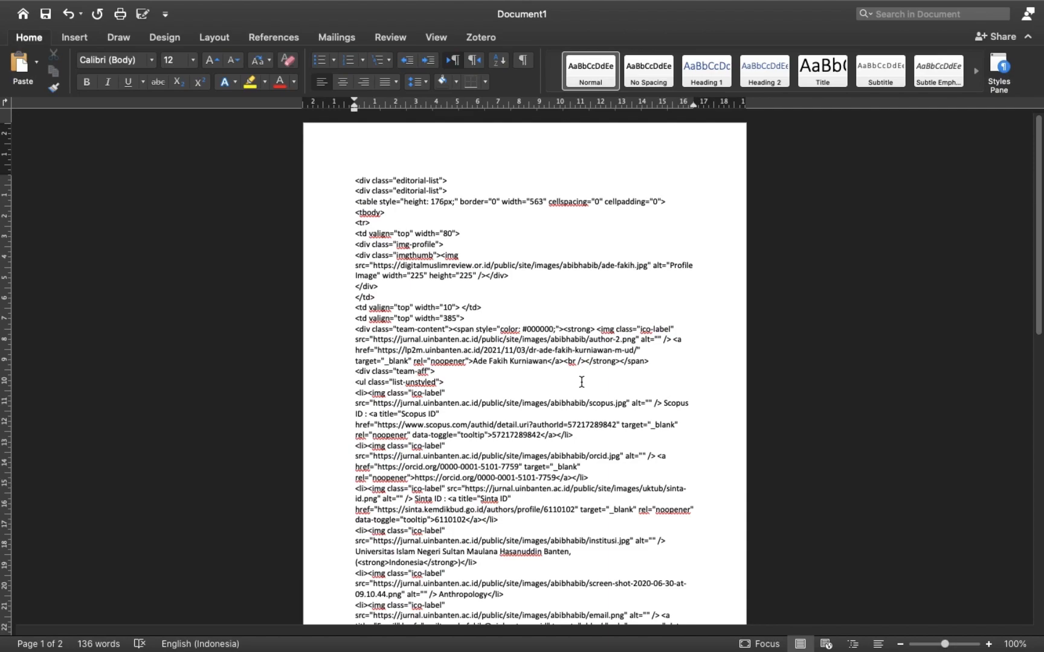
scroll(581, 381, down, 10)
scroll(582, 382, down, 2)
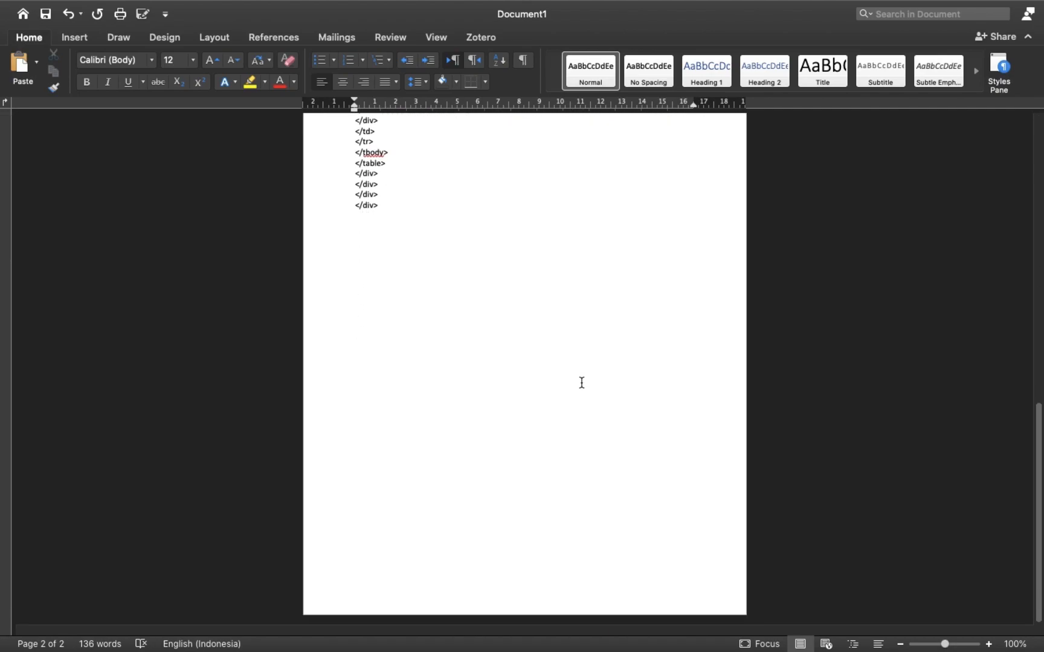
scroll(580, 380, up, 10)
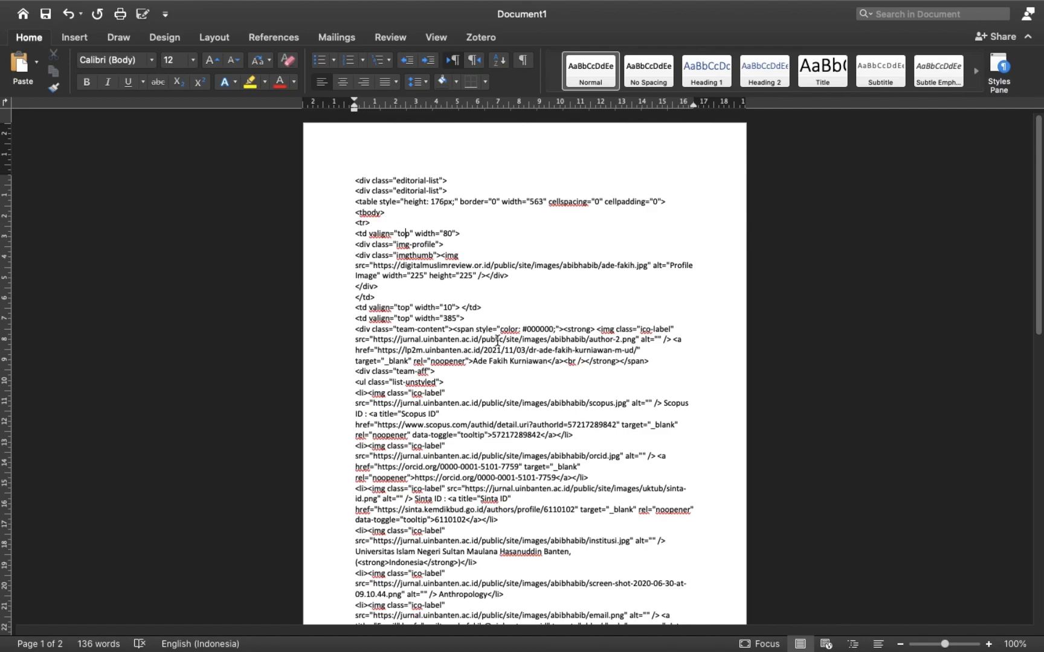
key(ctrl+Left)
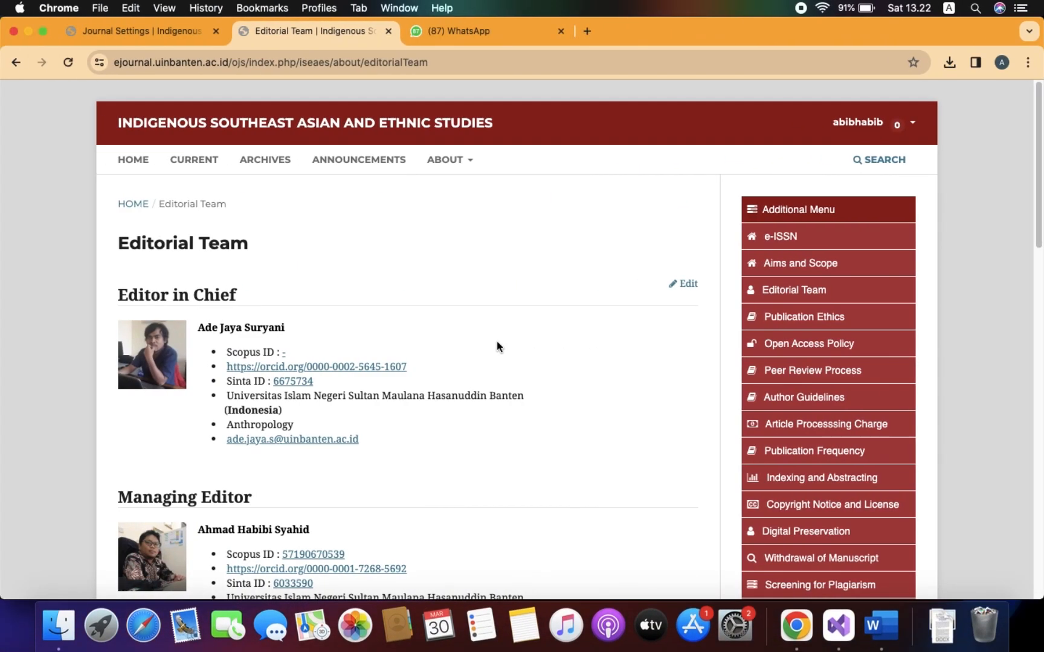
scroll(470, 389, down, 10)
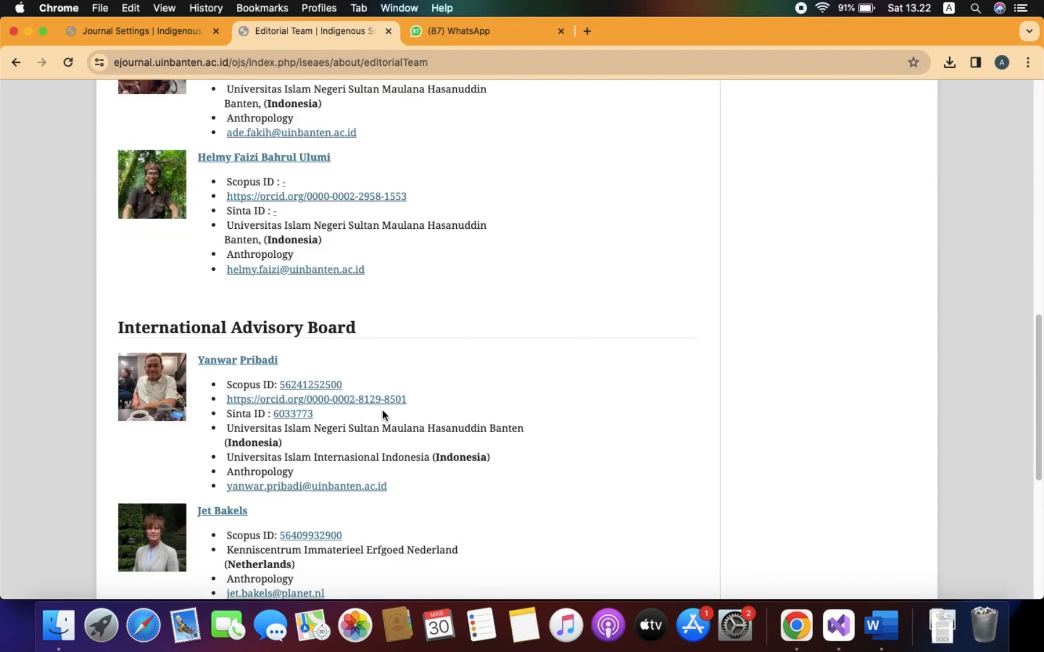
scroll(476, 390, up, 10)
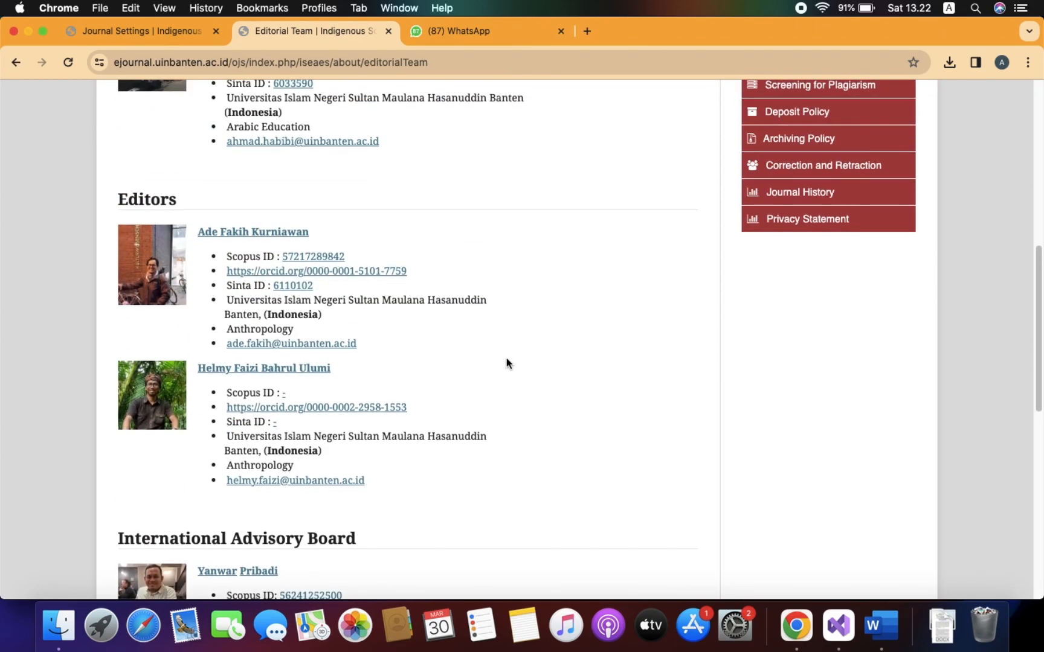
scroll(576, 374, up, 2)
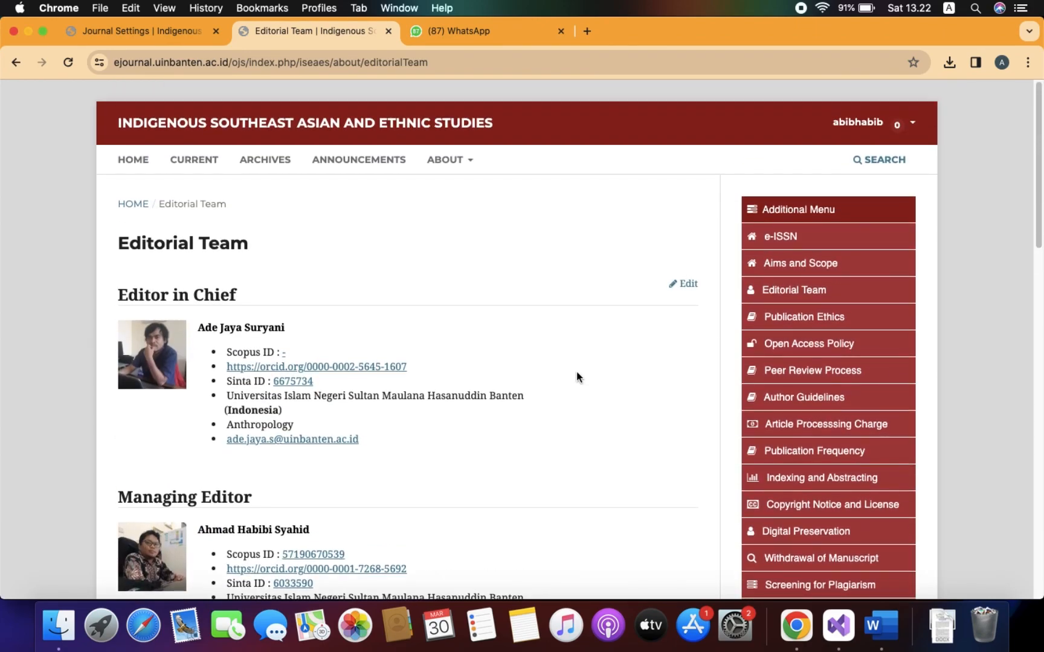
scroll(577, 376, down, 5)
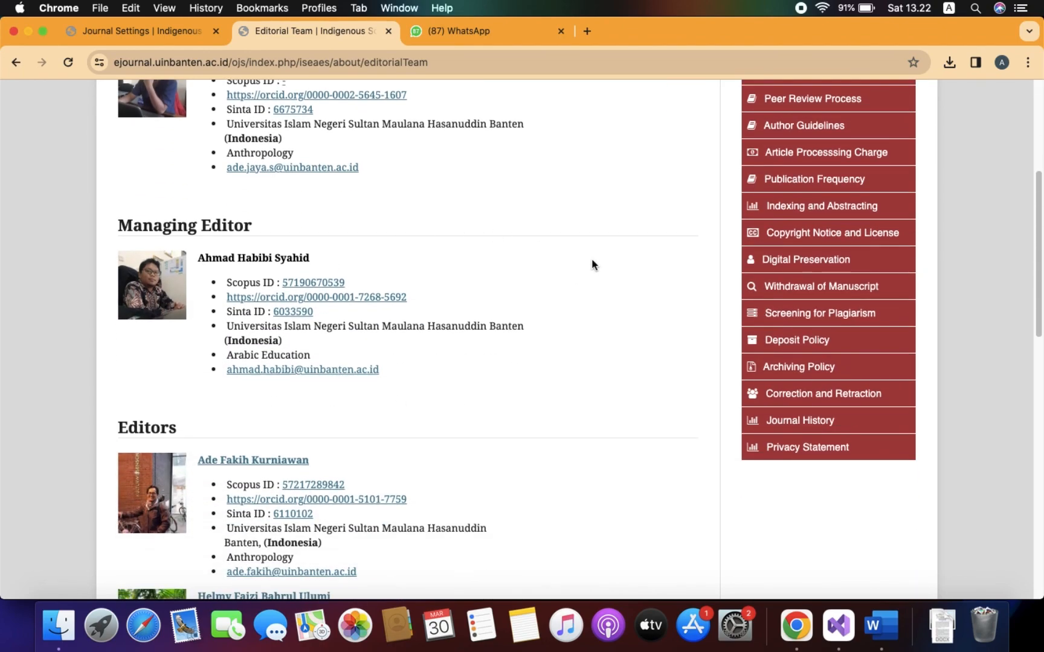
click(169, 37)
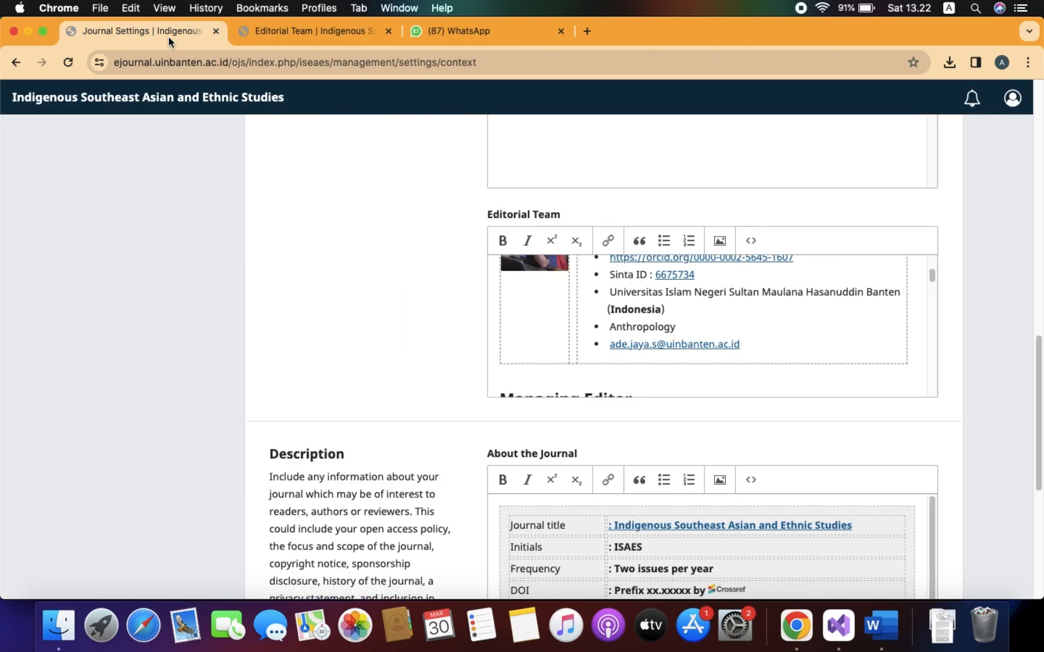
click(323, 33)
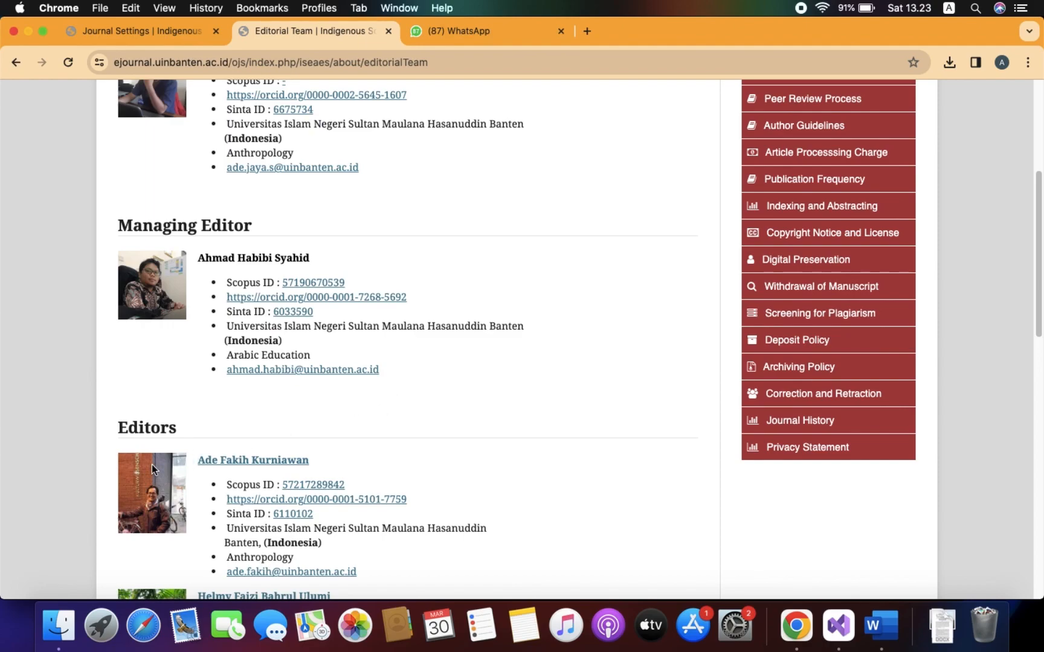
scroll(426, 432, down, 5)
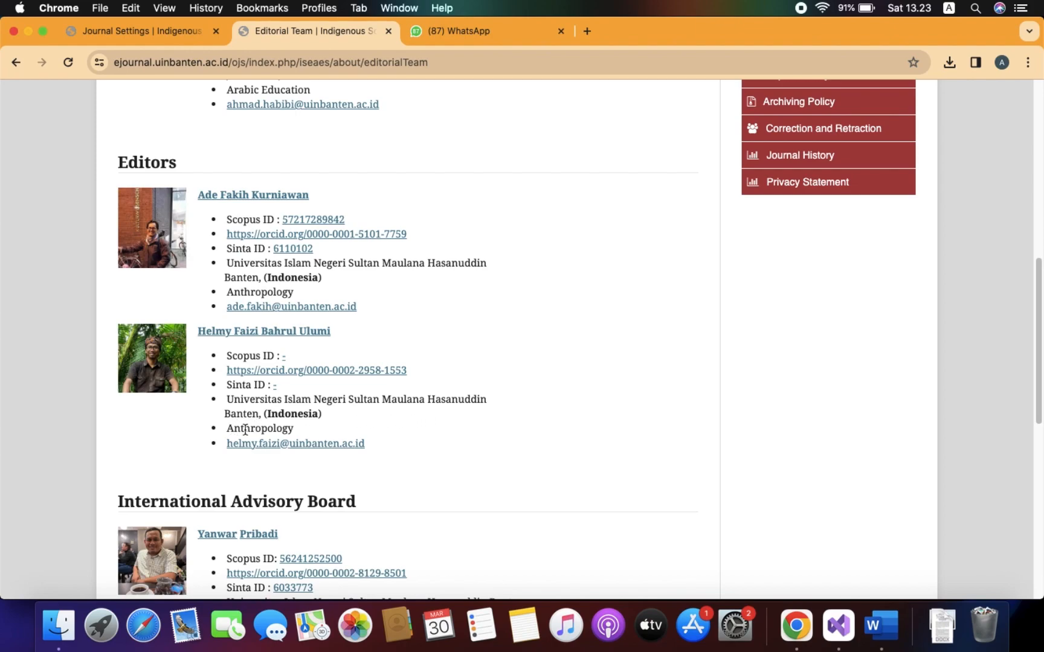
scroll(300, 429, down, 1)
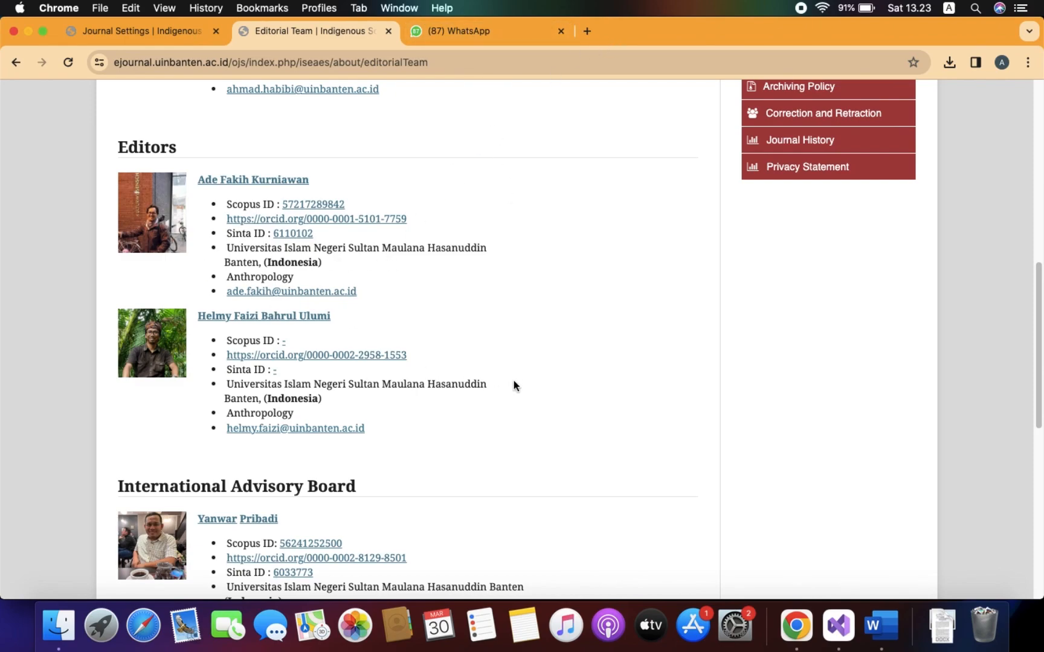
Search Google for the new editor's name in a new tab.
click(587, 31)
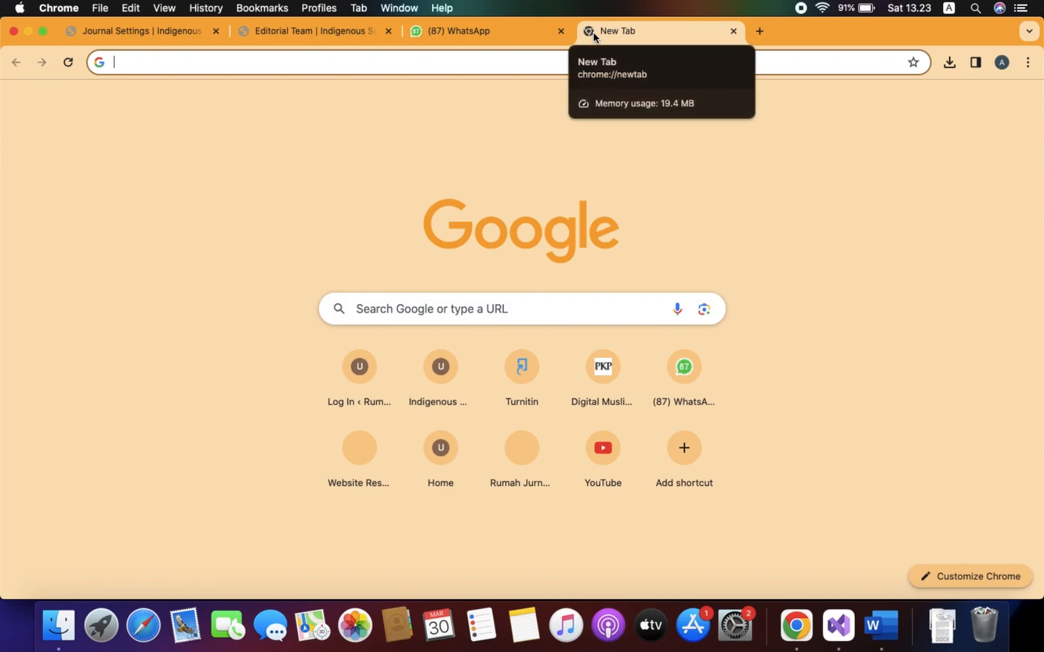
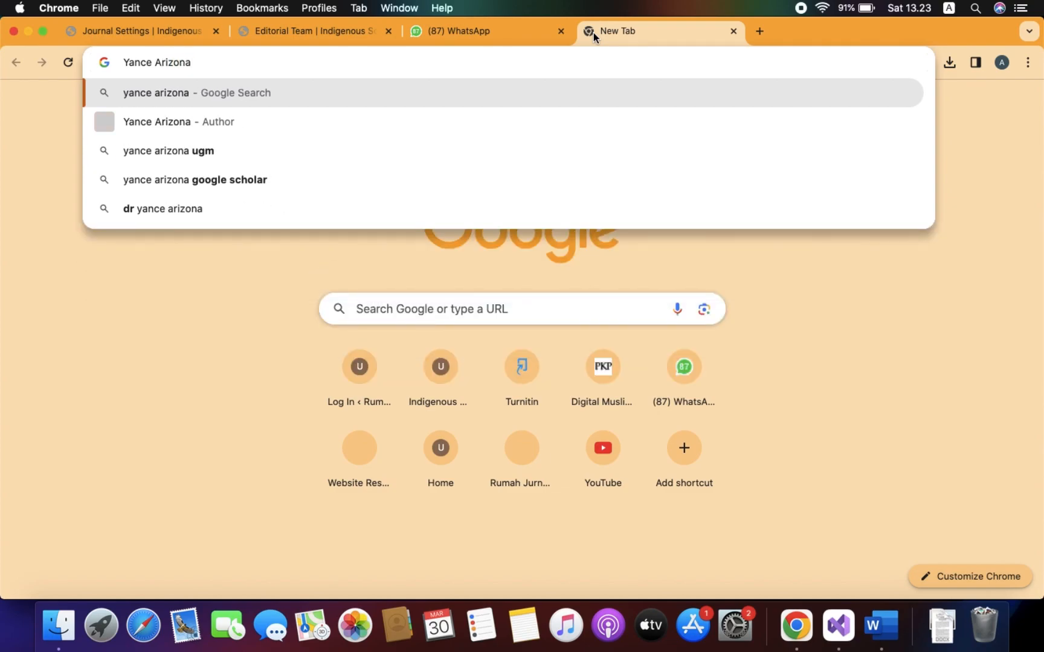
key(Return)
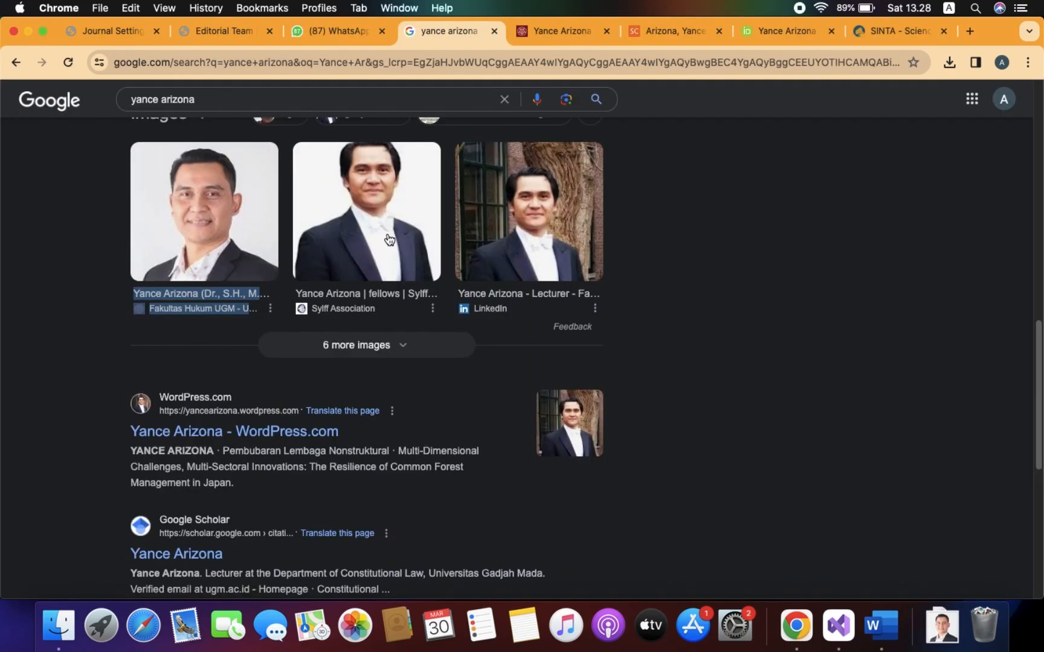
scroll(727, 251, down, 2)
scroll(726, 252, up, 10)
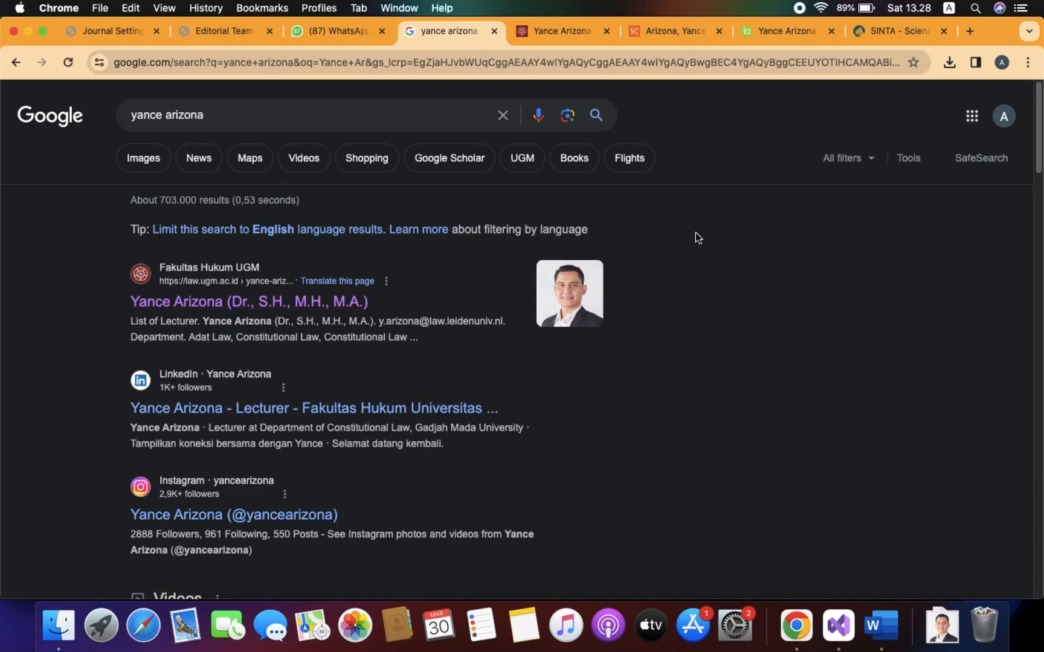
Review the new editor's UGM, Scopus, ORCID and SINTA profile tabs, then return to the Word template.
click(554, 35)
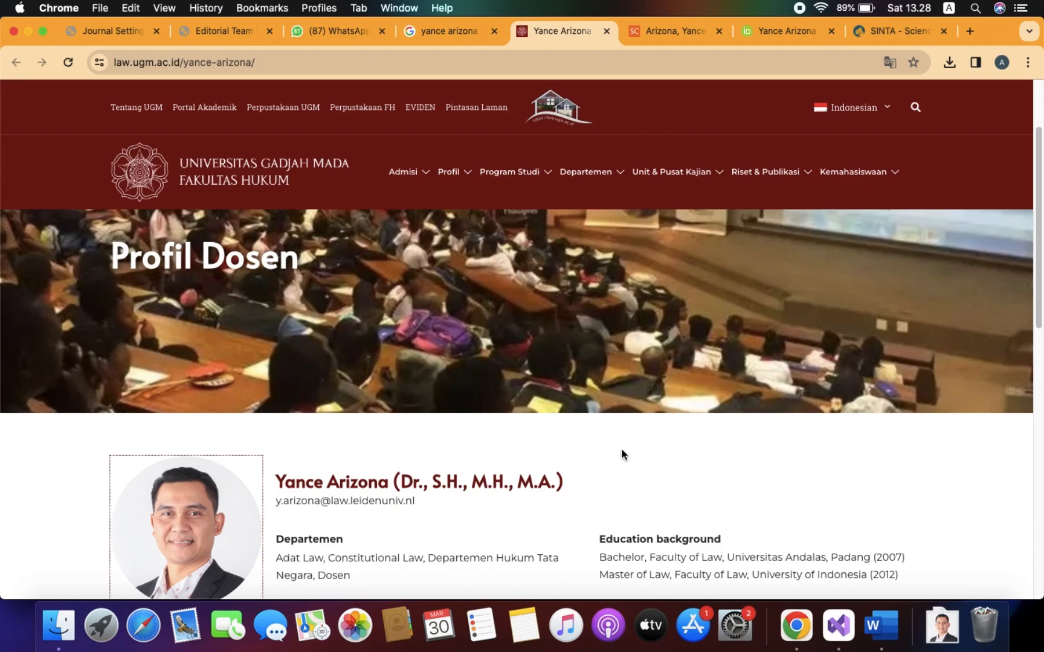
scroll(622, 454, down, 2)
scroll(804, 458, down, 10)
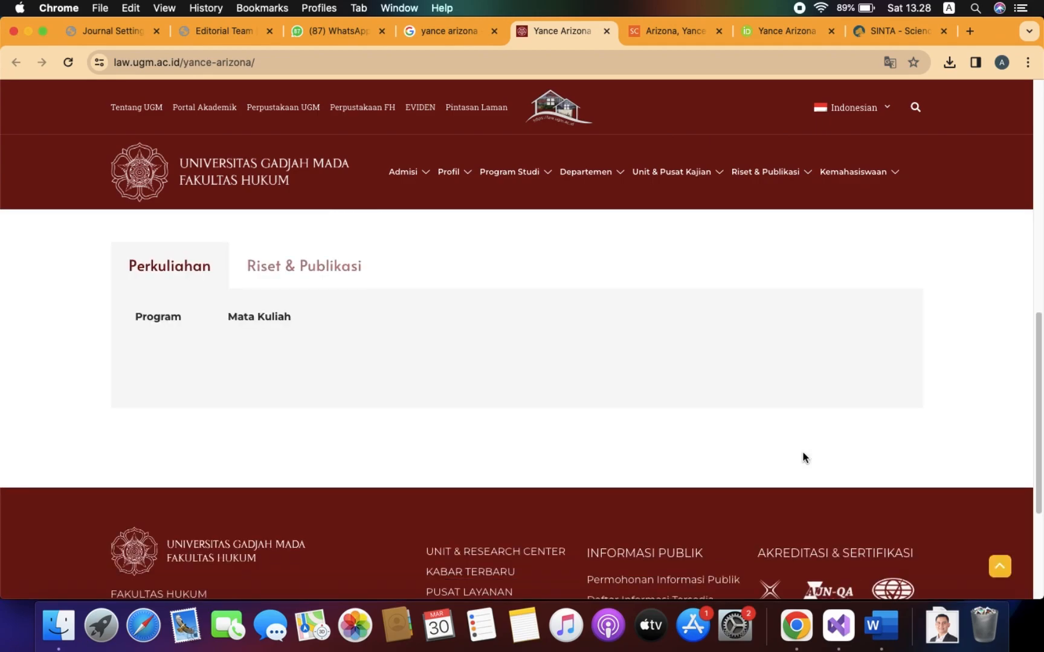
scroll(803, 457, up, 15)
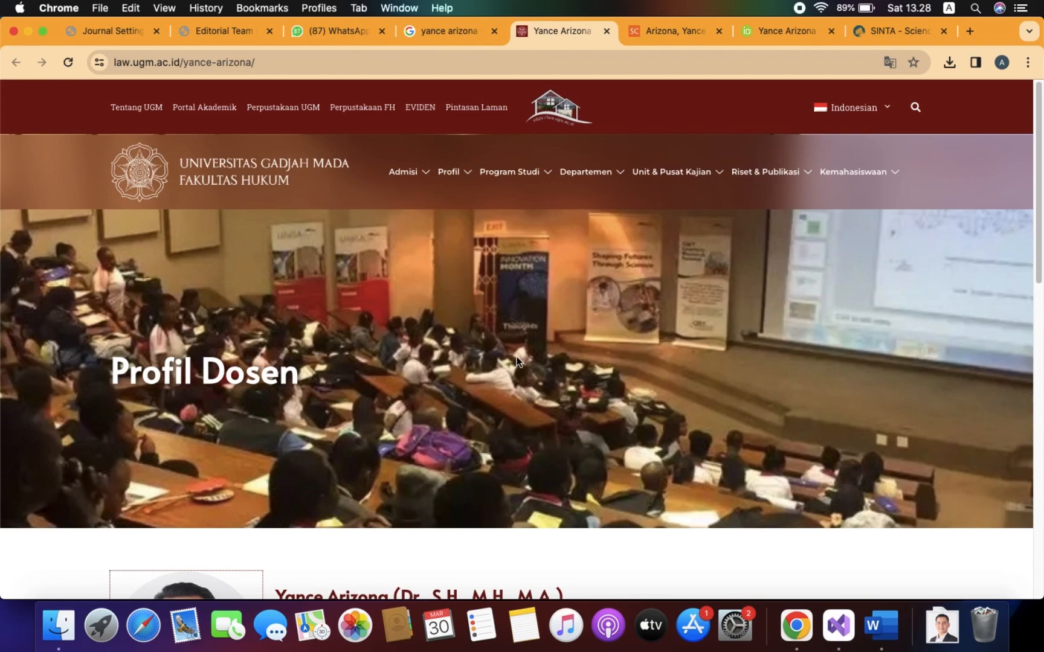
click(662, 30)
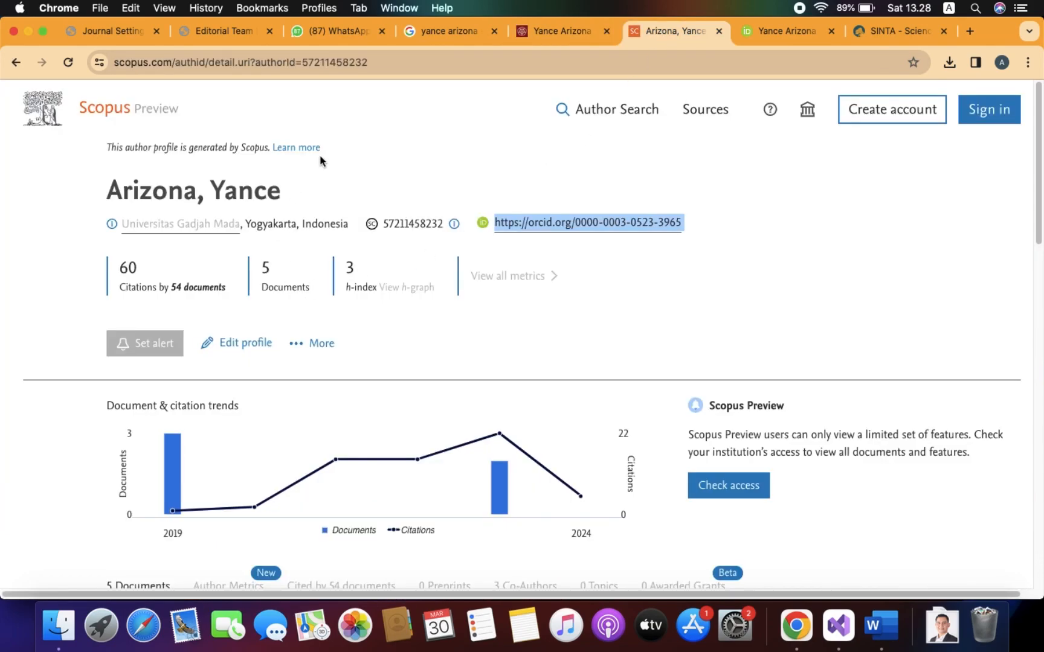
click(701, 237)
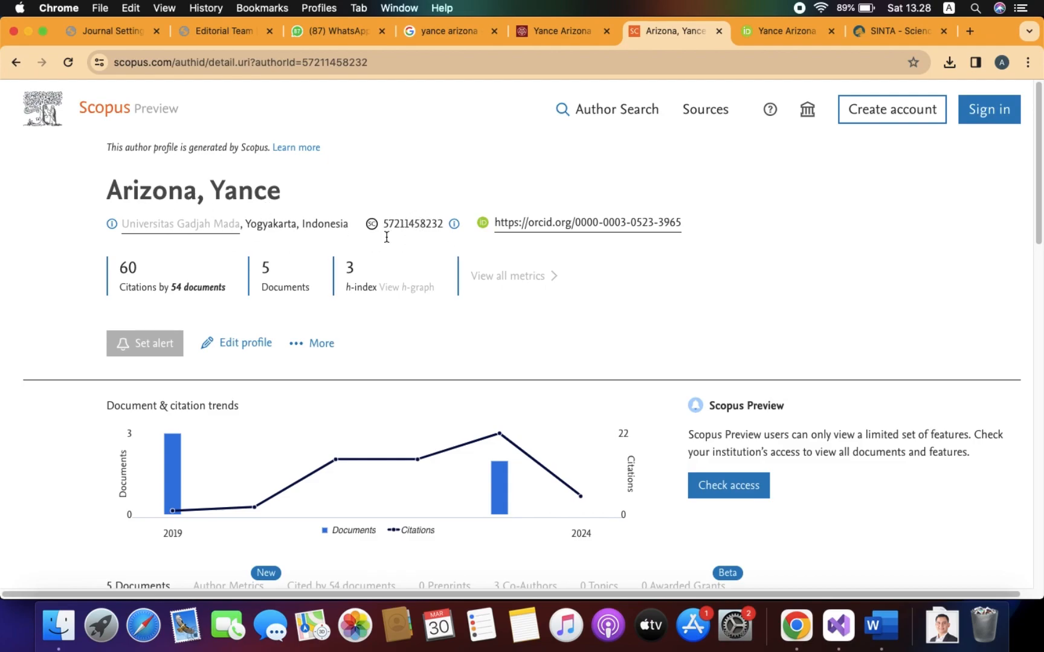
click(785, 33)
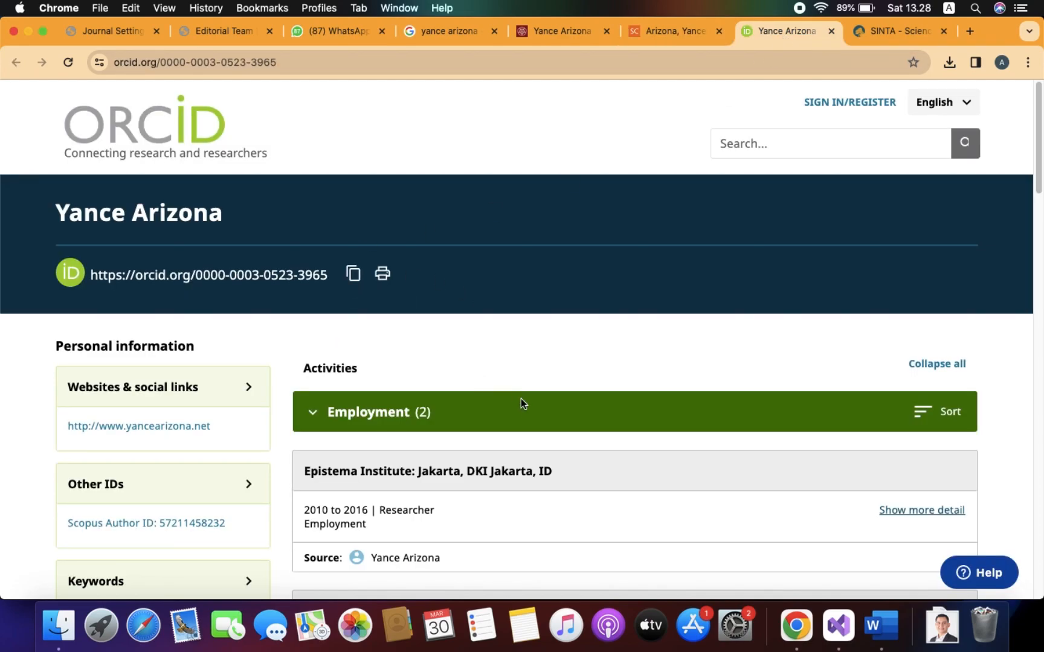
click(873, 35)
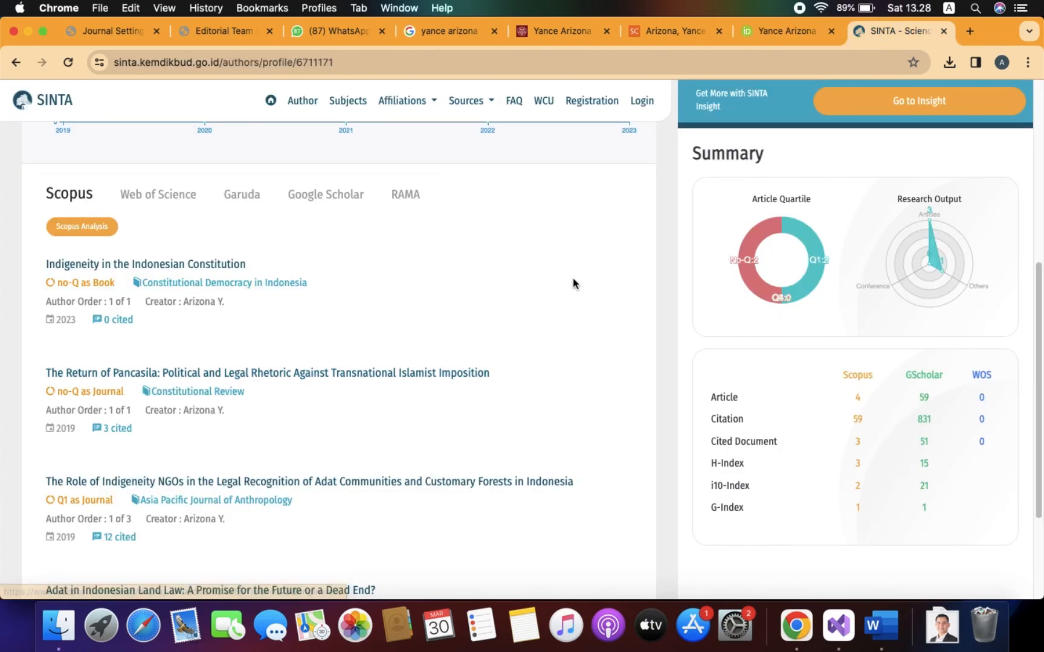
scroll(573, 284, up, 6)
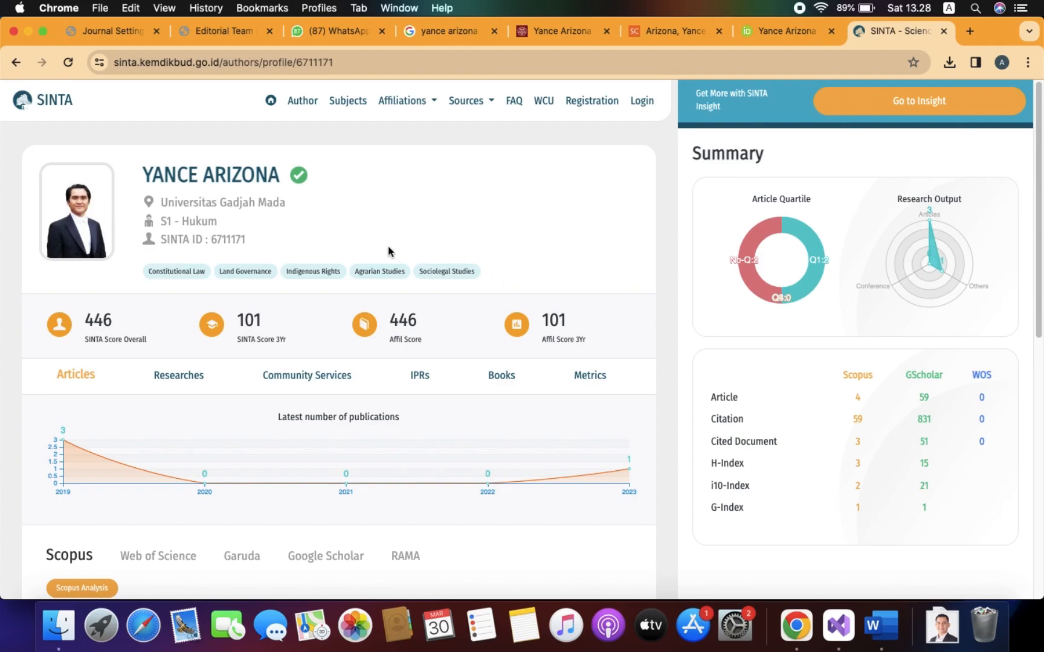
click(880, 627)
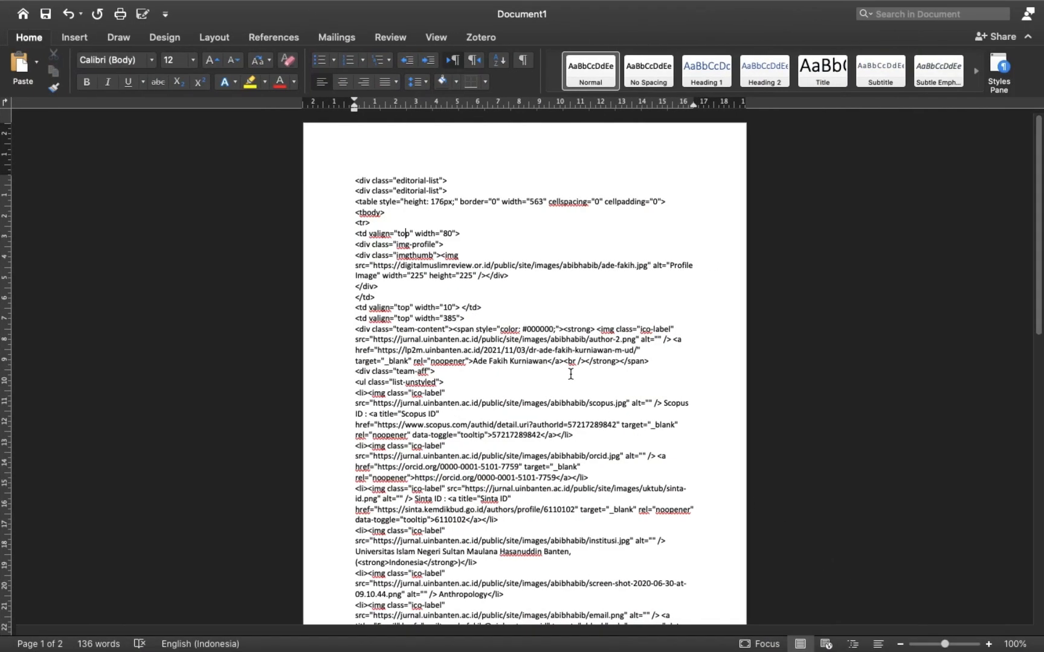
click(988, 644)
click(988, 644)
click(988, 643)
click(988, 644)
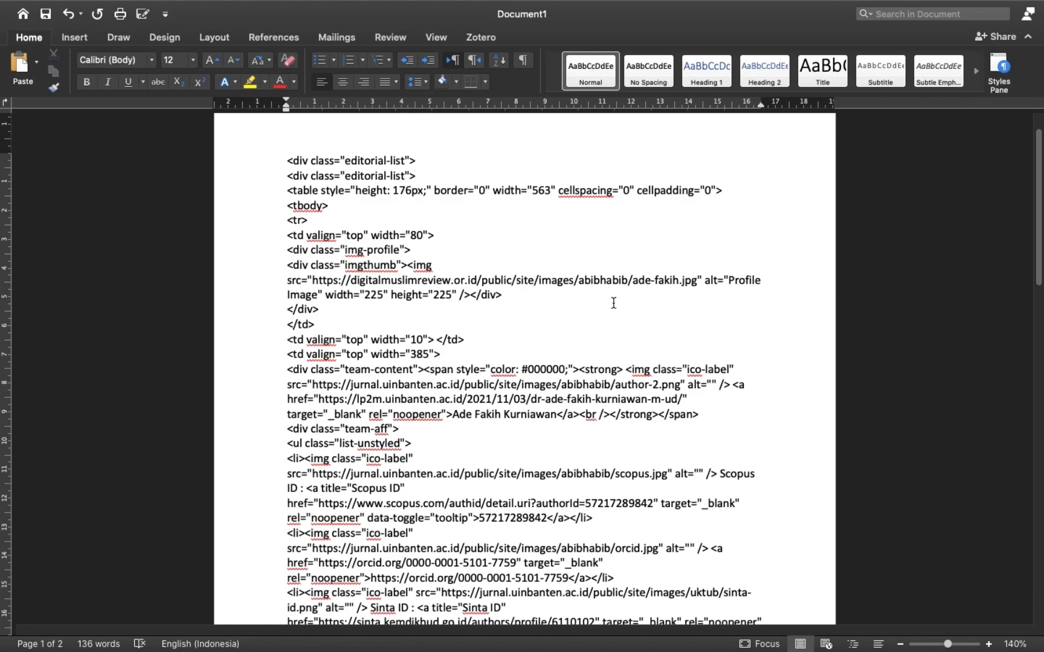
drag(312, 280, 698, 281)
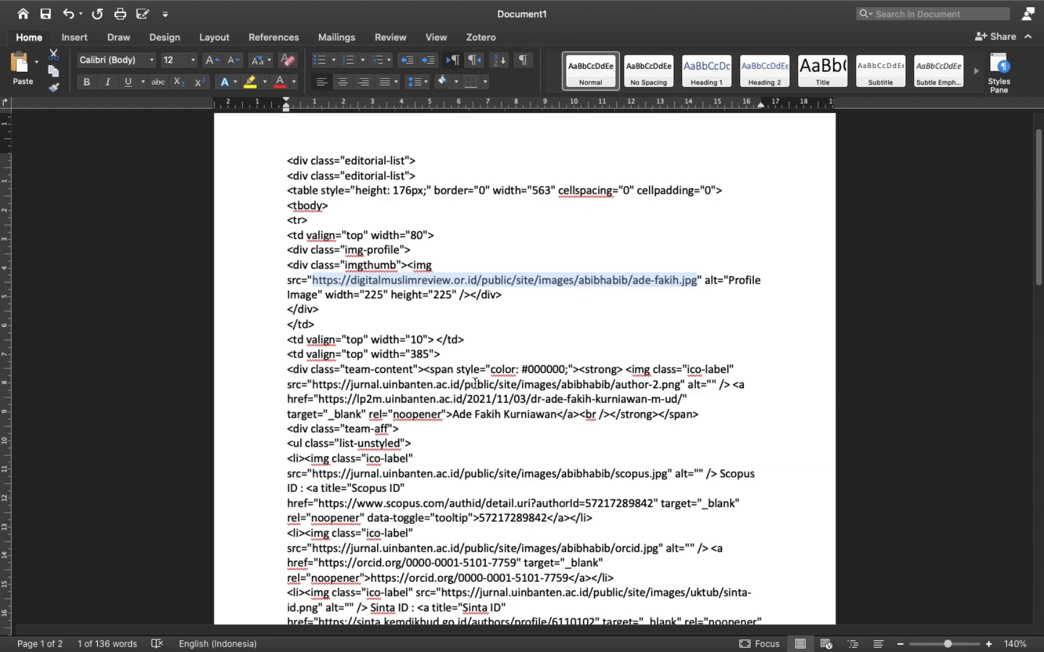
click(379, 340)
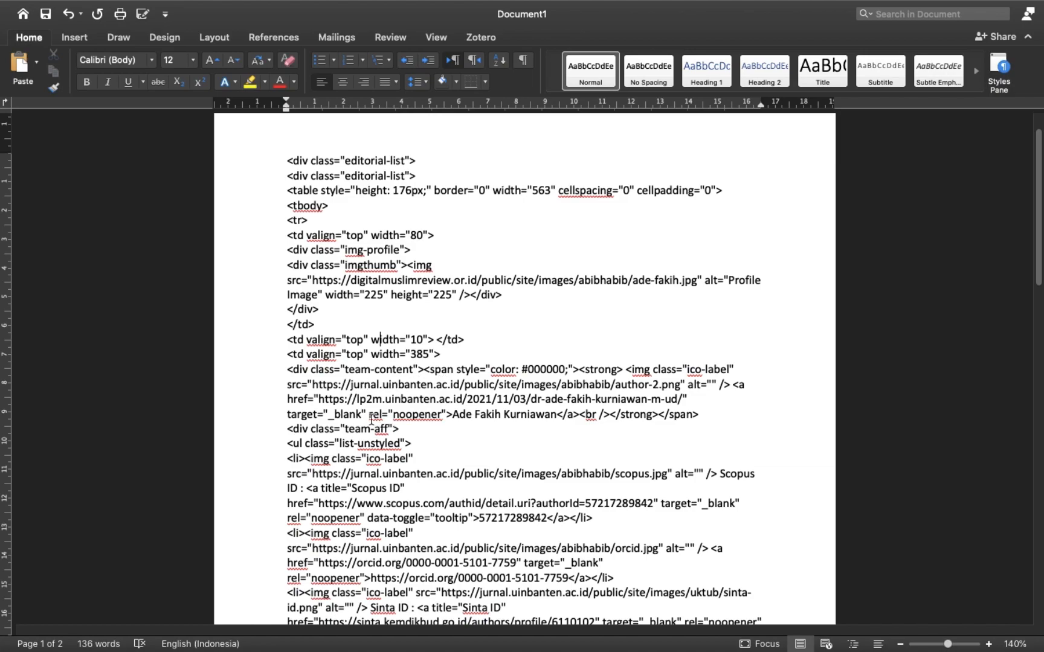
drag(320, 399, 681, 400)
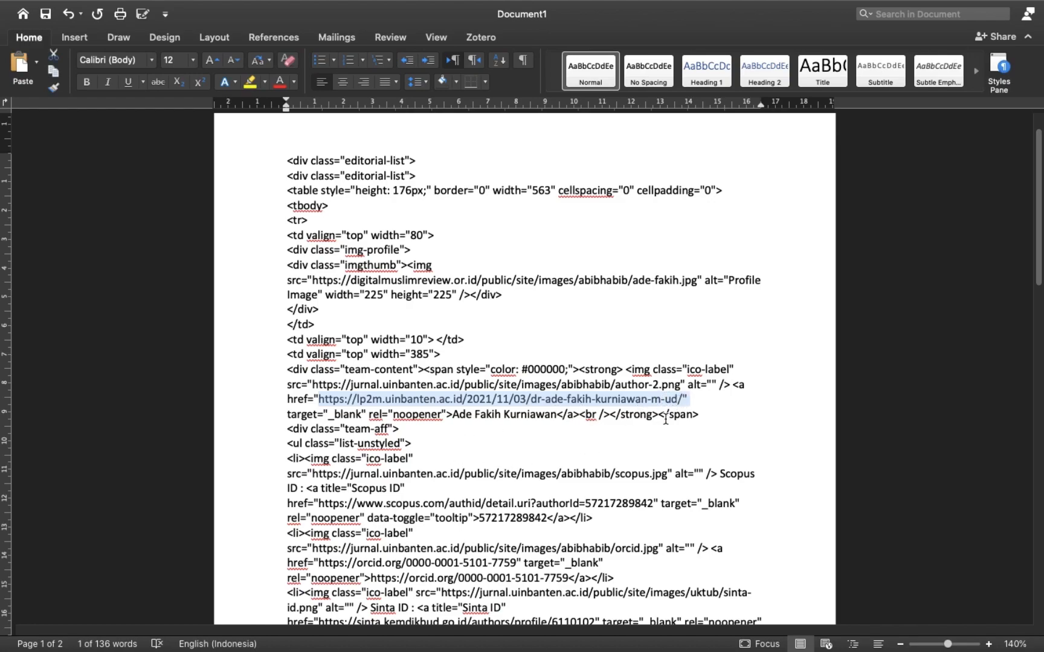
click(675, 399)
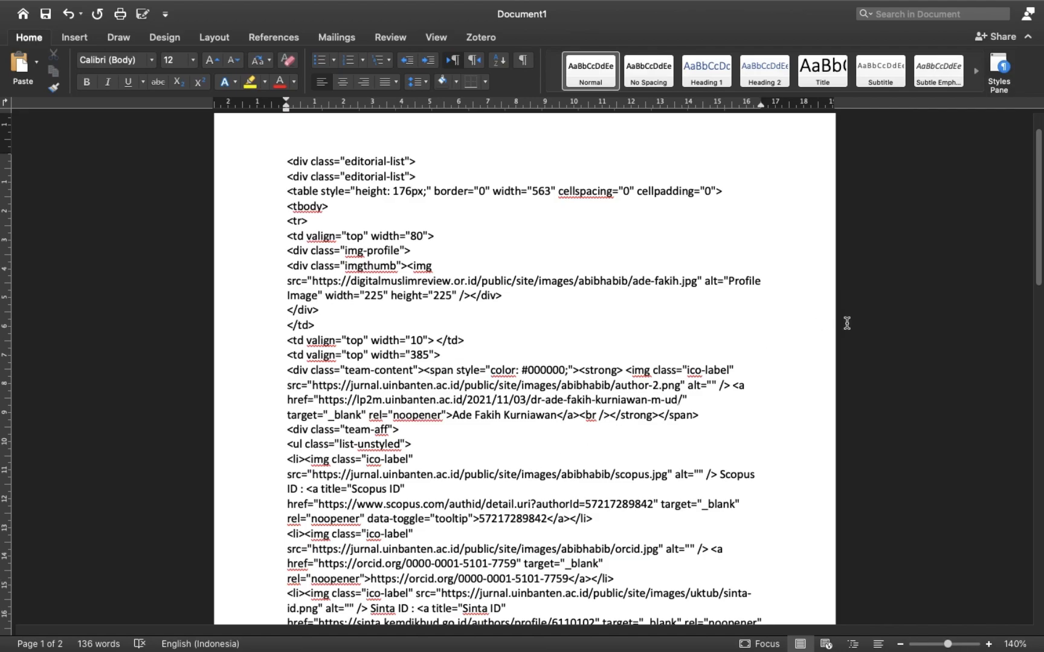
Replace the name link's href with the copied UGM law faculty profile URL.
key(ctrl+Left)
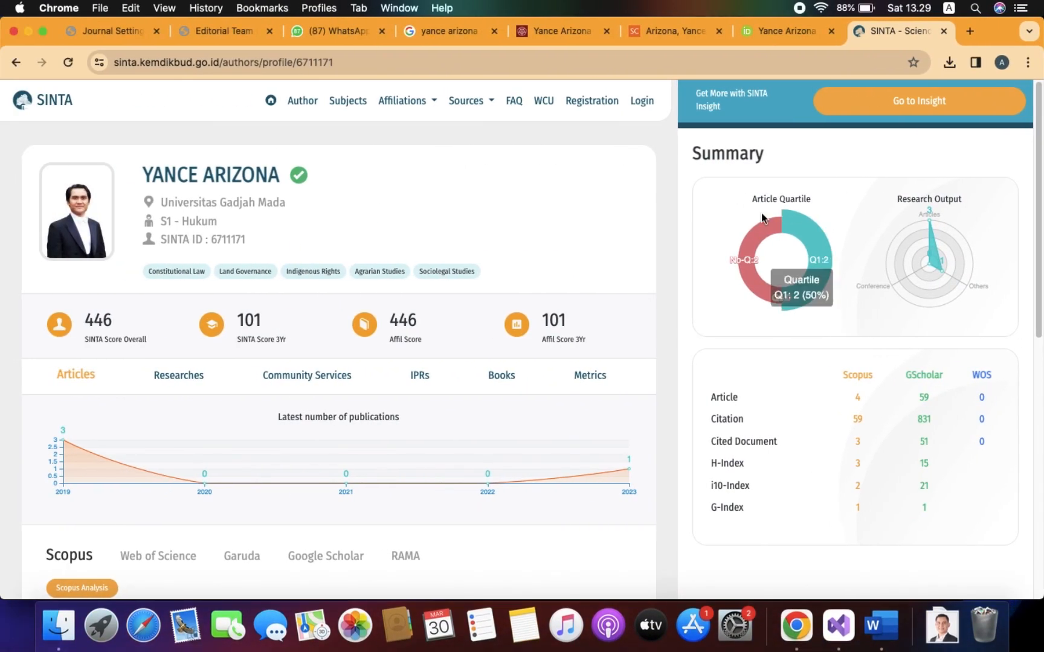
click(566, 35)
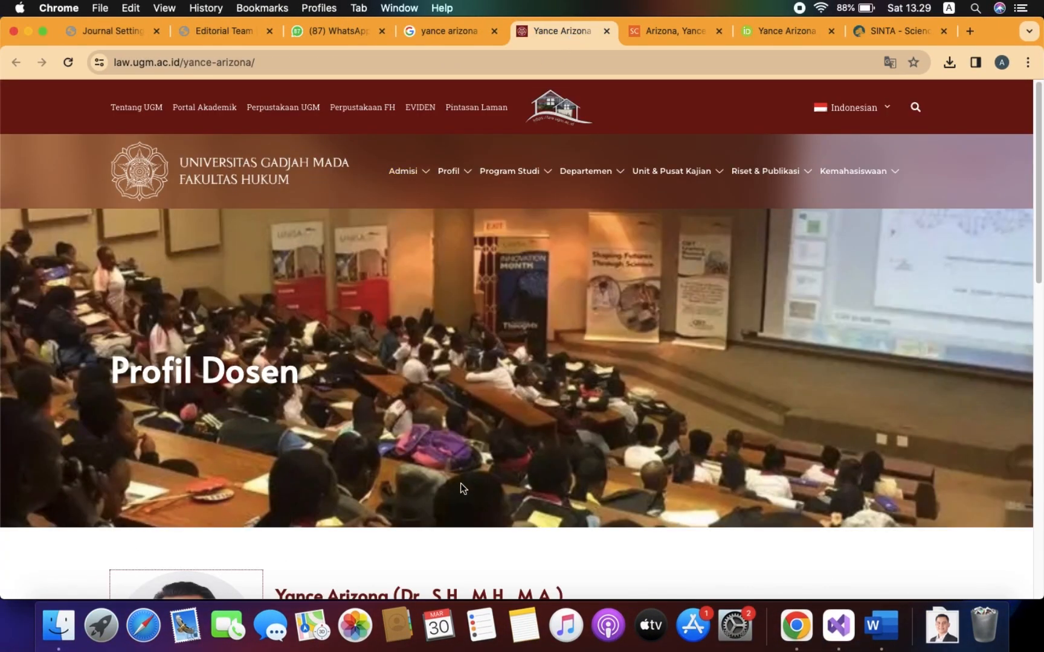
click(280, 63)
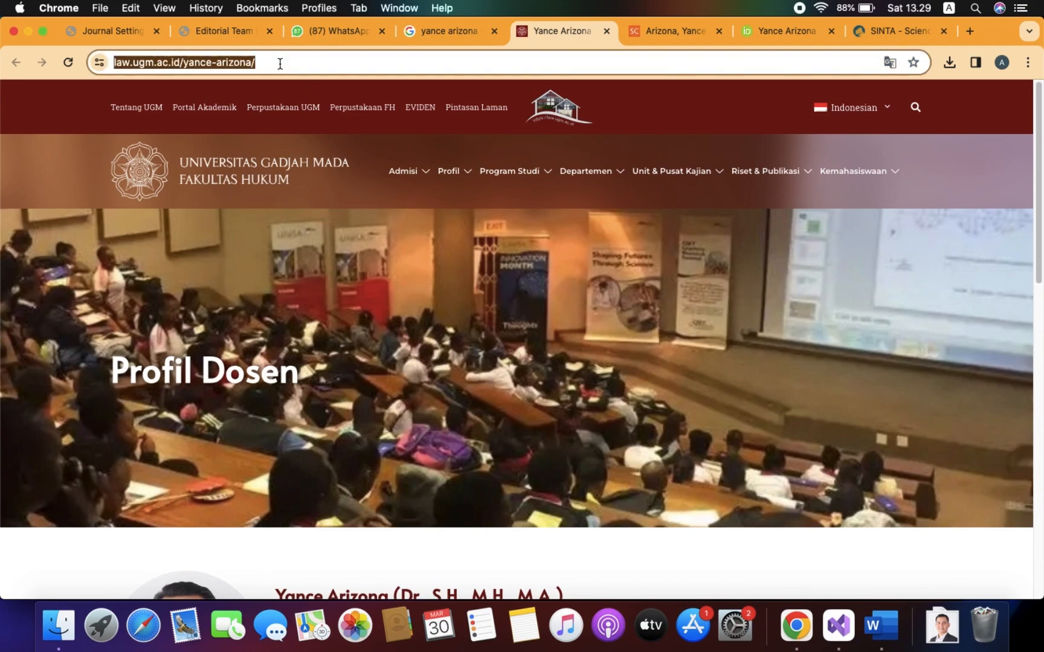
key(super+c)
key(super+Tab)
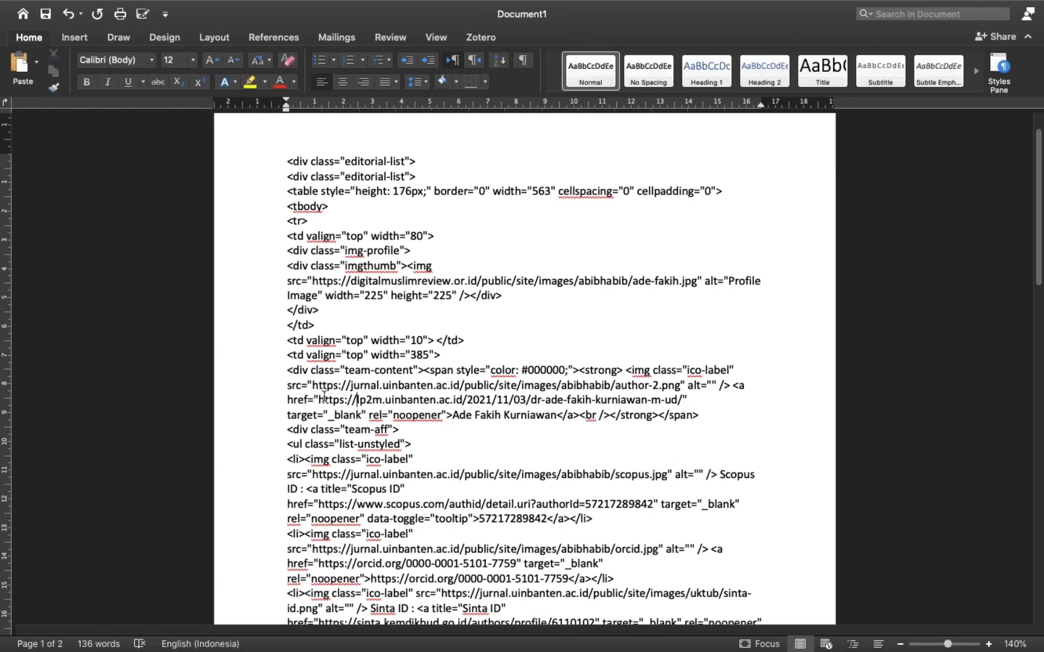
drag(319, 400, 682, 400)
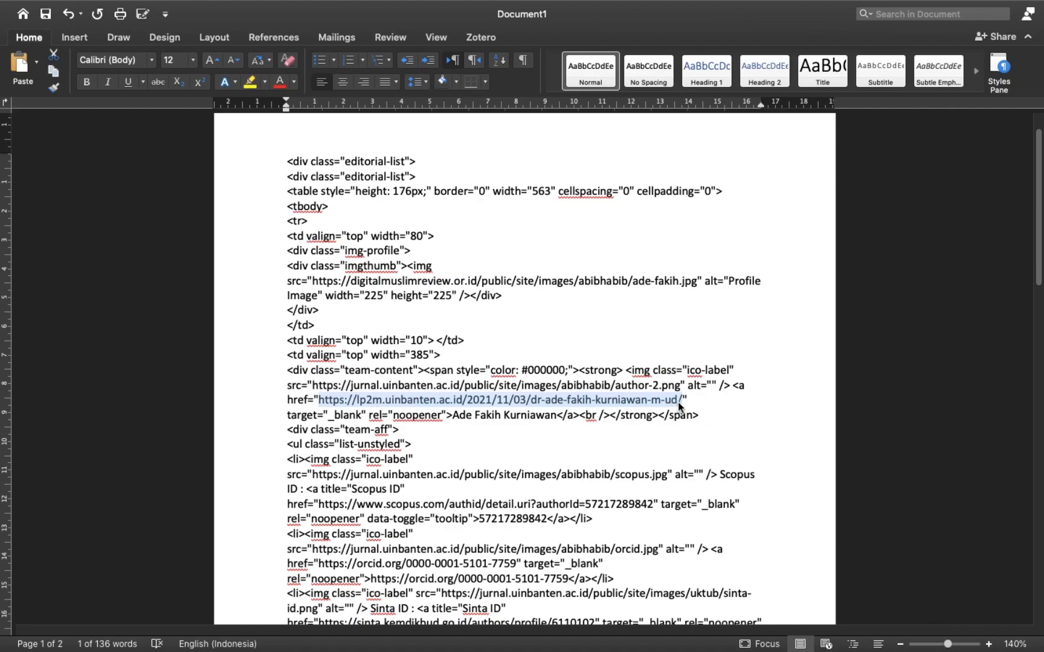
key(BackSpace)
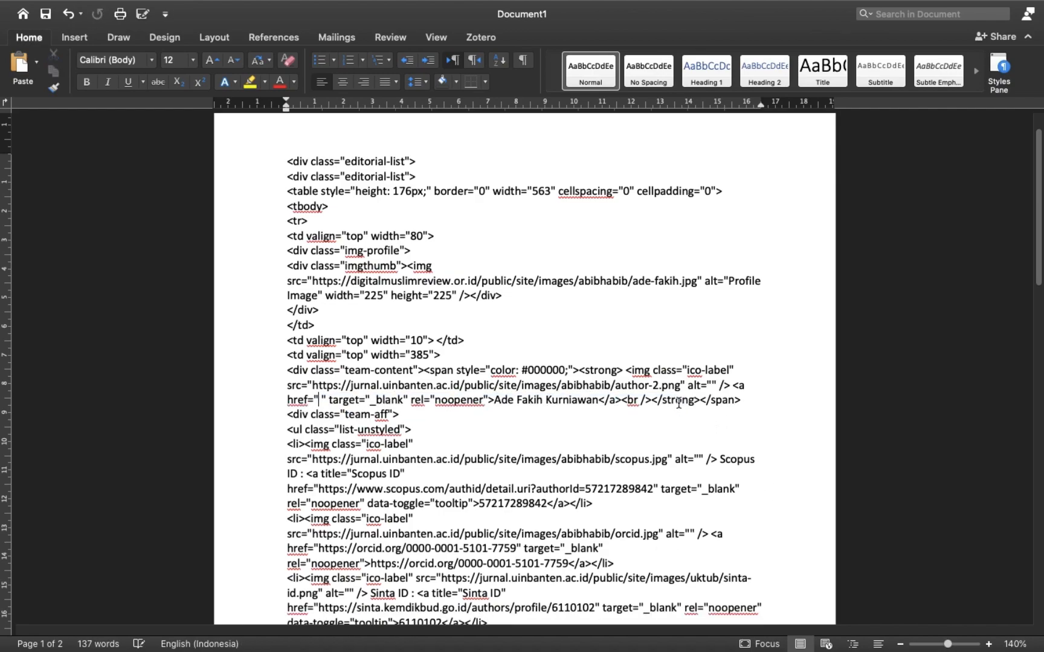
right_click(320, 397)
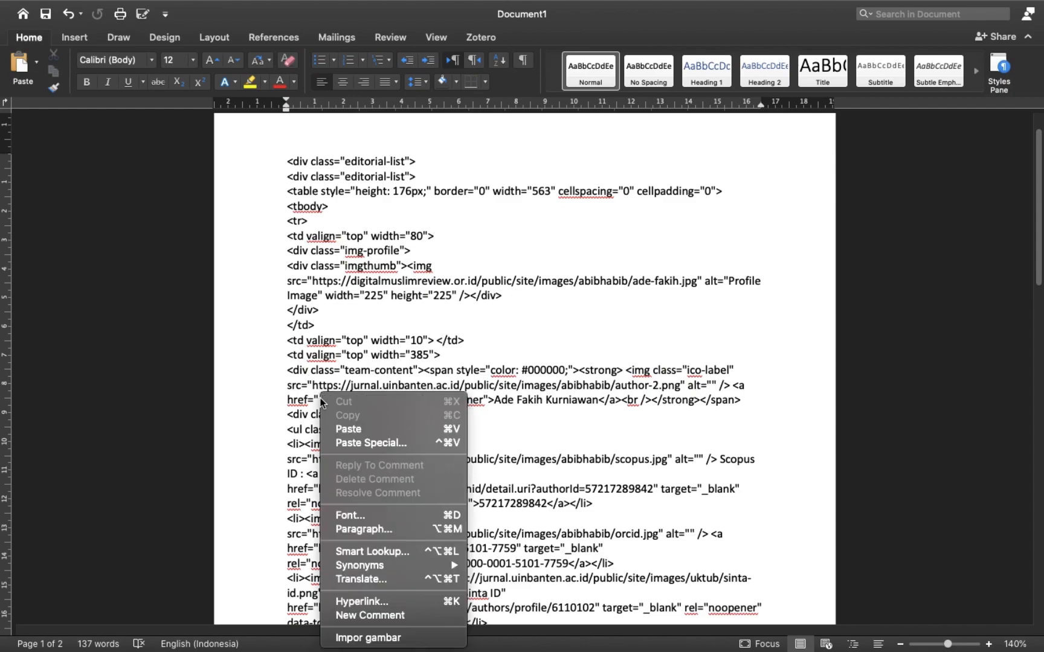
click(377, 429)
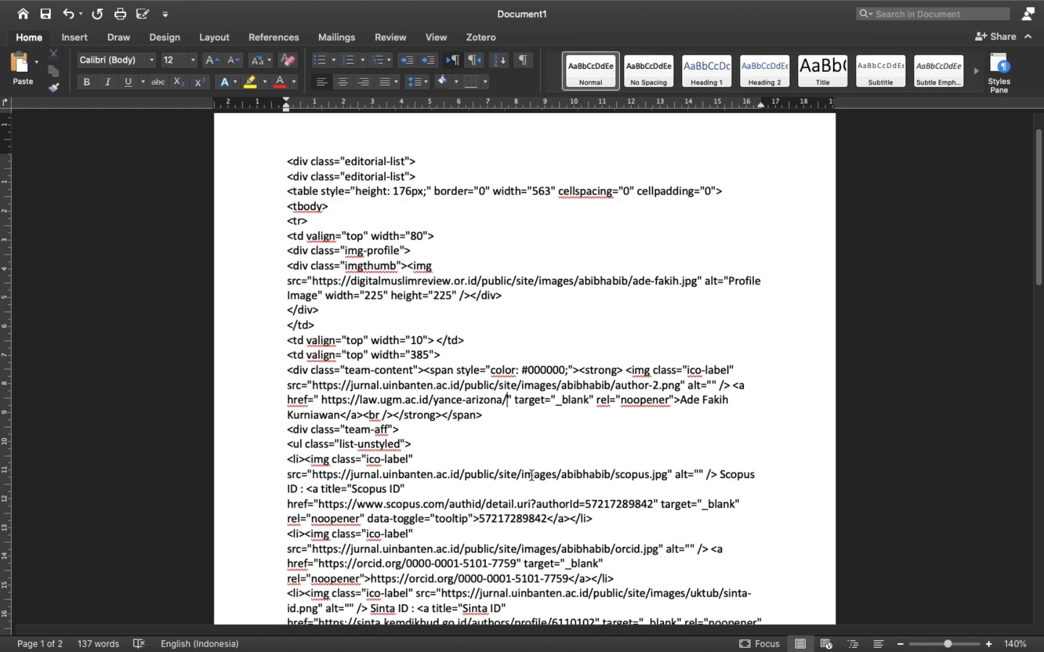
Overwrite the old editor's displayed name with the new editor's name.
click(687, 400)
drag(680, 398, 344, 417)
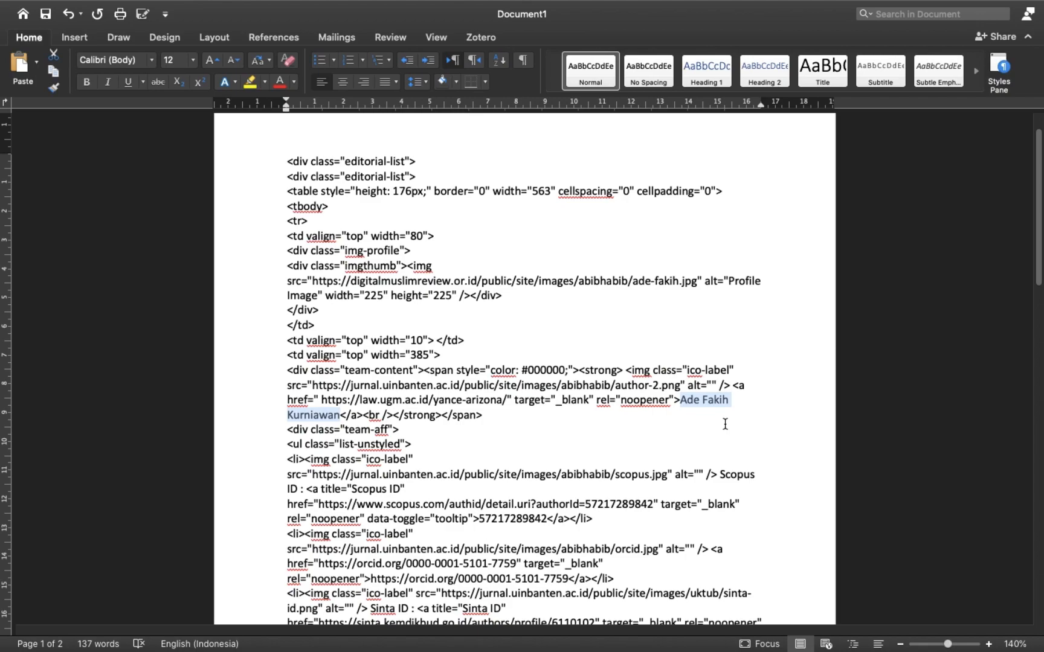
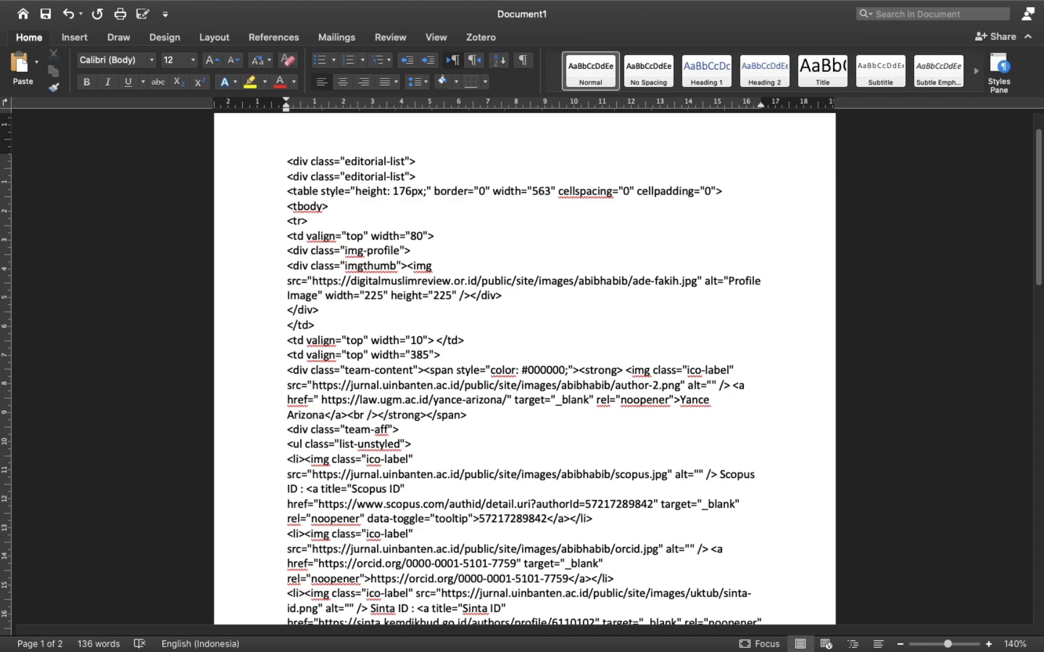
Replace the old Scopus href with the new editor's Scopus author page URL.
scroll(406, 444, down, 1)
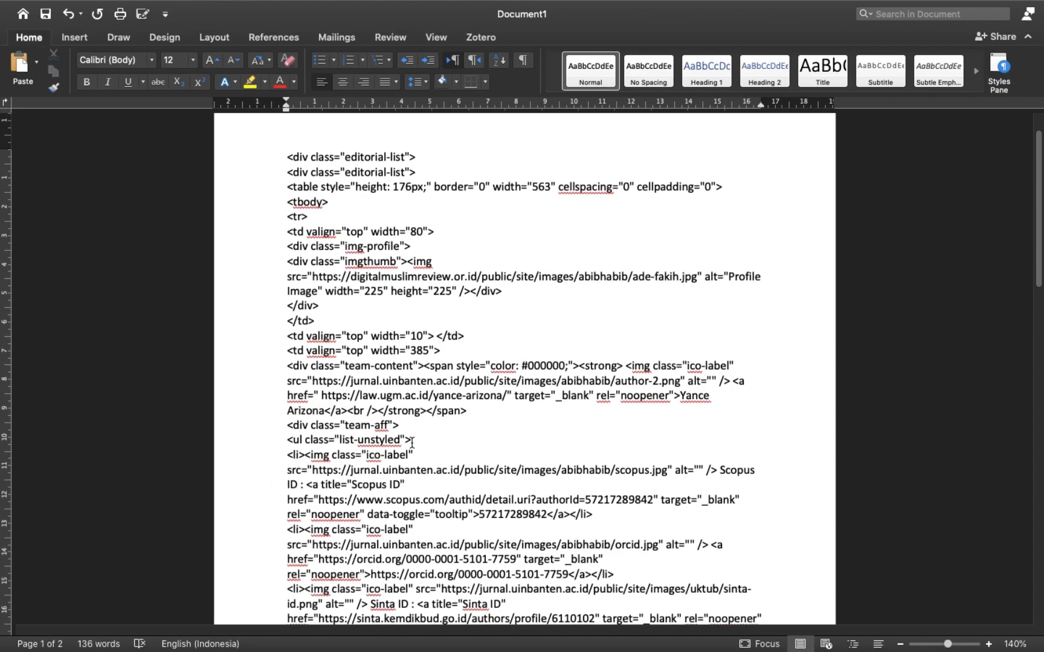
click(385, 440)
scroll(390, 465, up, 1)
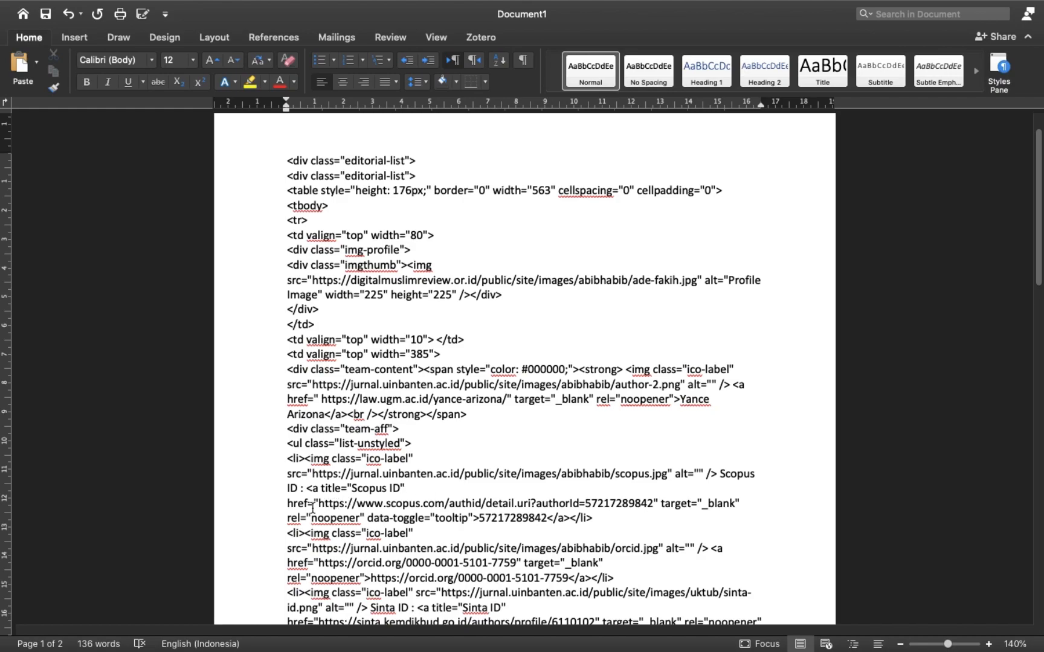
drag(319, 503, 652, 504)
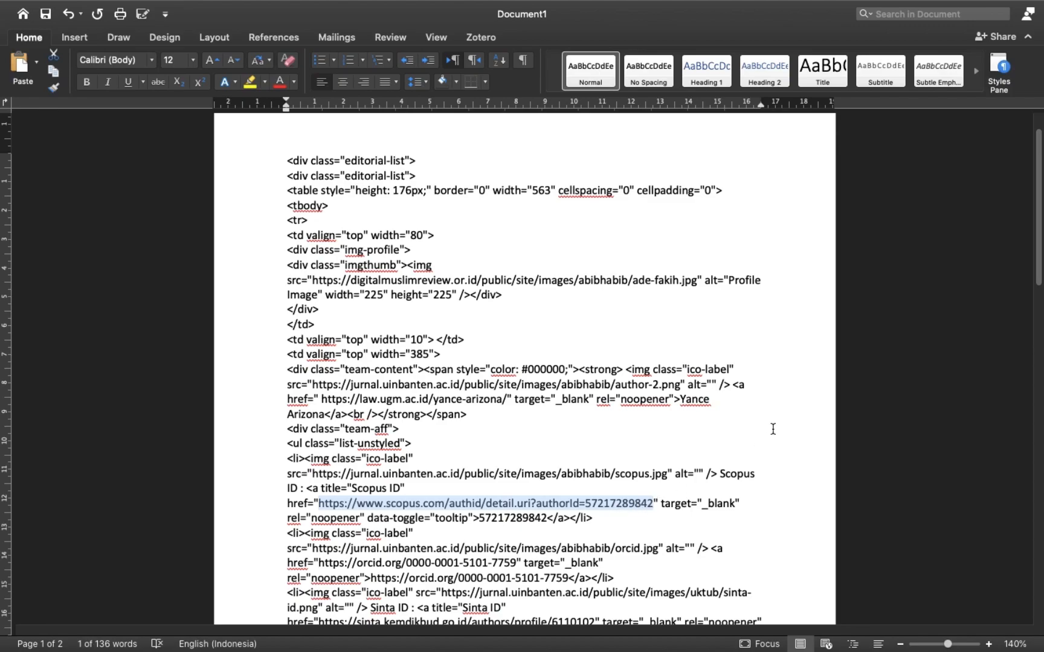
key(ctrl+Left)
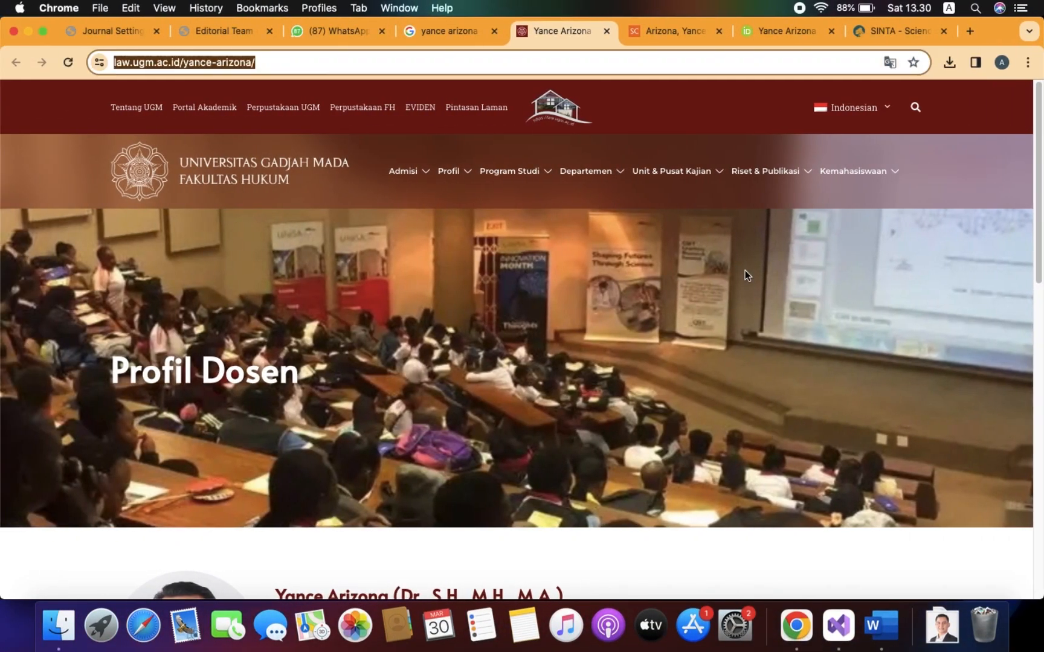
click(690, 30)
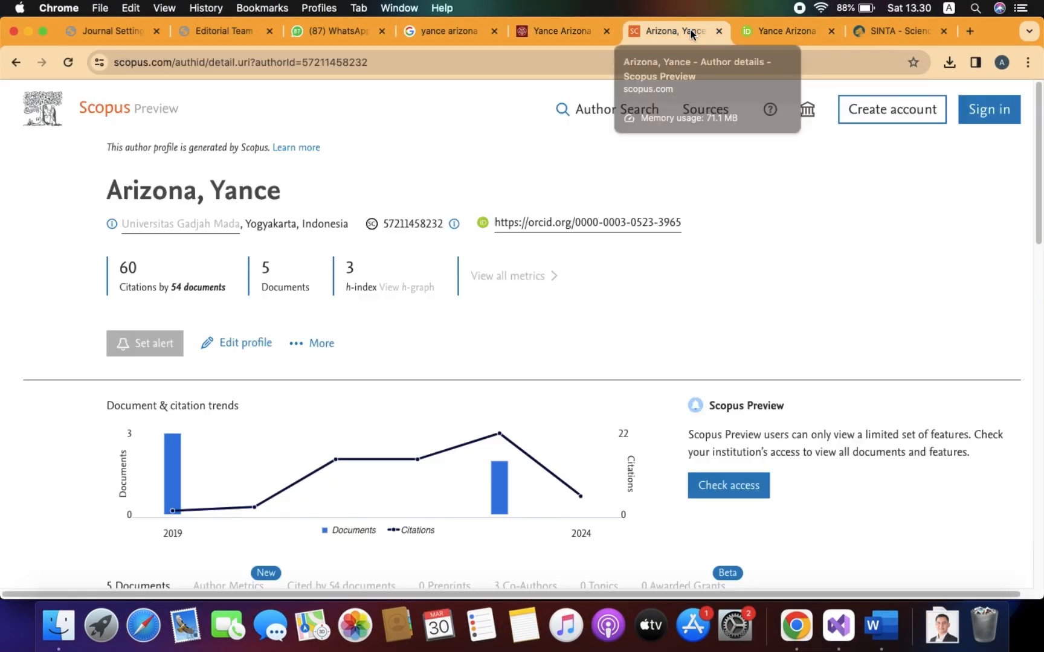
click(445, 66)
key(super+c)
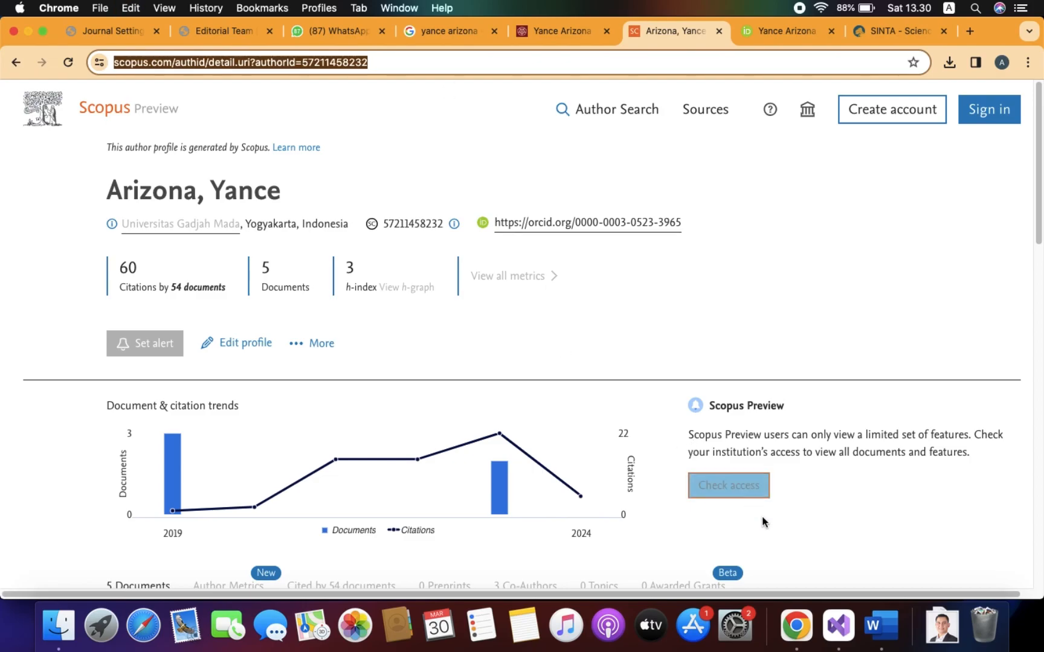
click(883, 626)
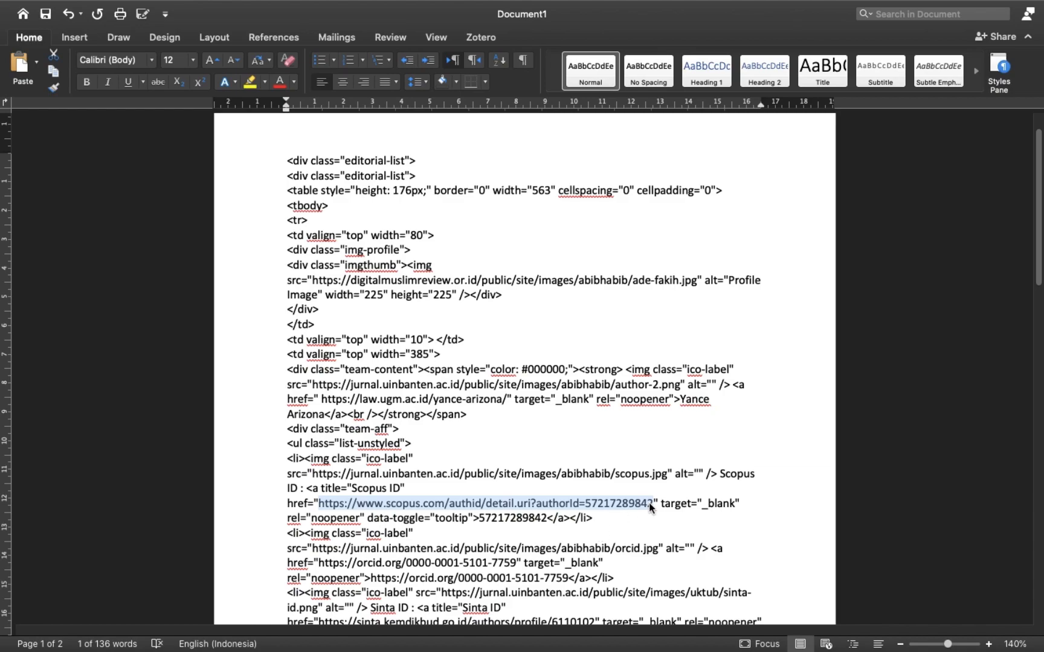
key(super+v)
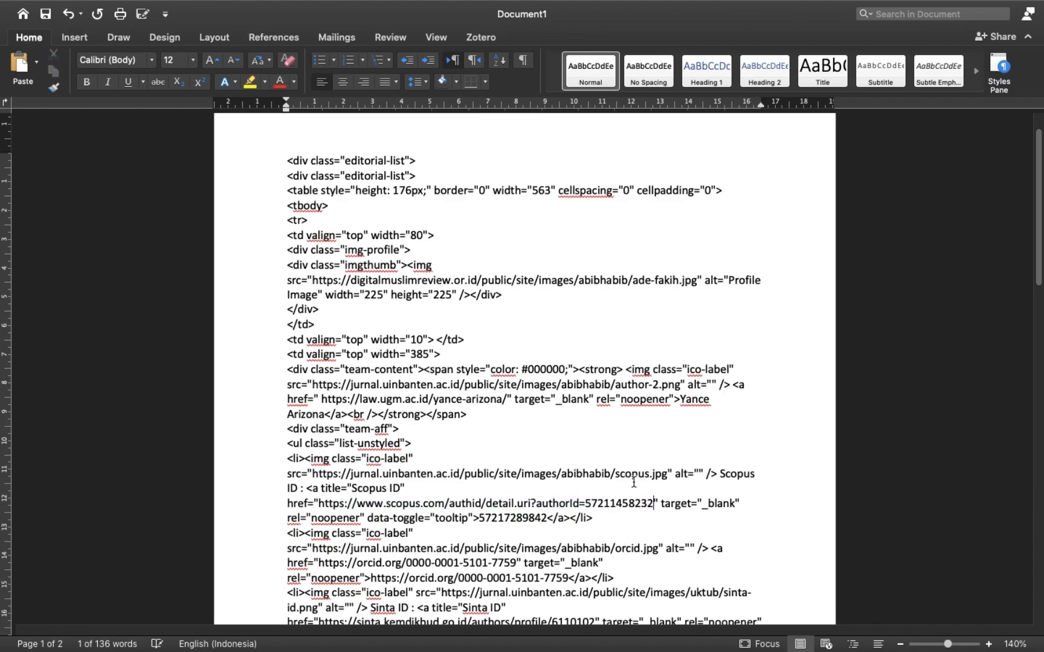
Replace the old Scopus ID shown as link text with the new editor's Scopus ID.
scroll(638, 488, down, 1)
scroll(637, 488, down, 2)
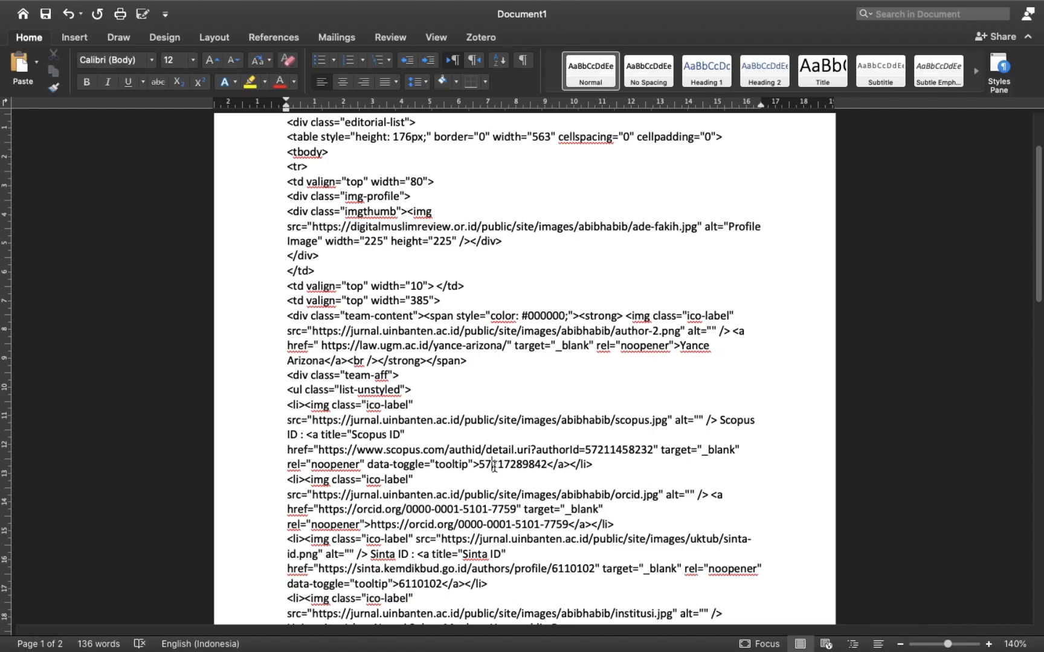
drag(479, 464, 658, 450)
key(super+c)
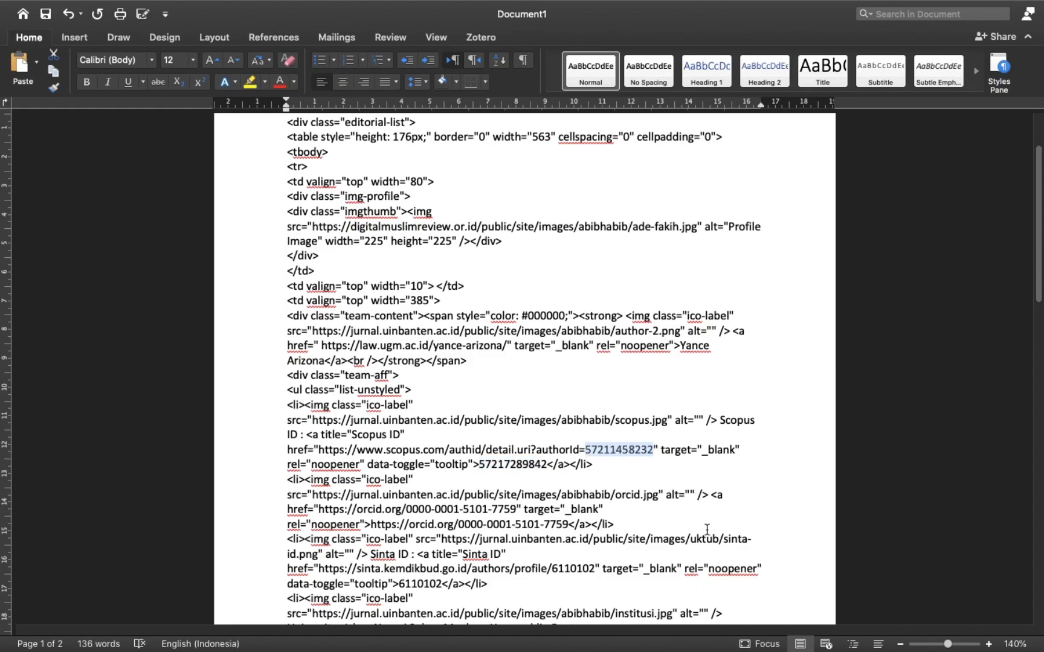
drag(480, 467, 546, 467)
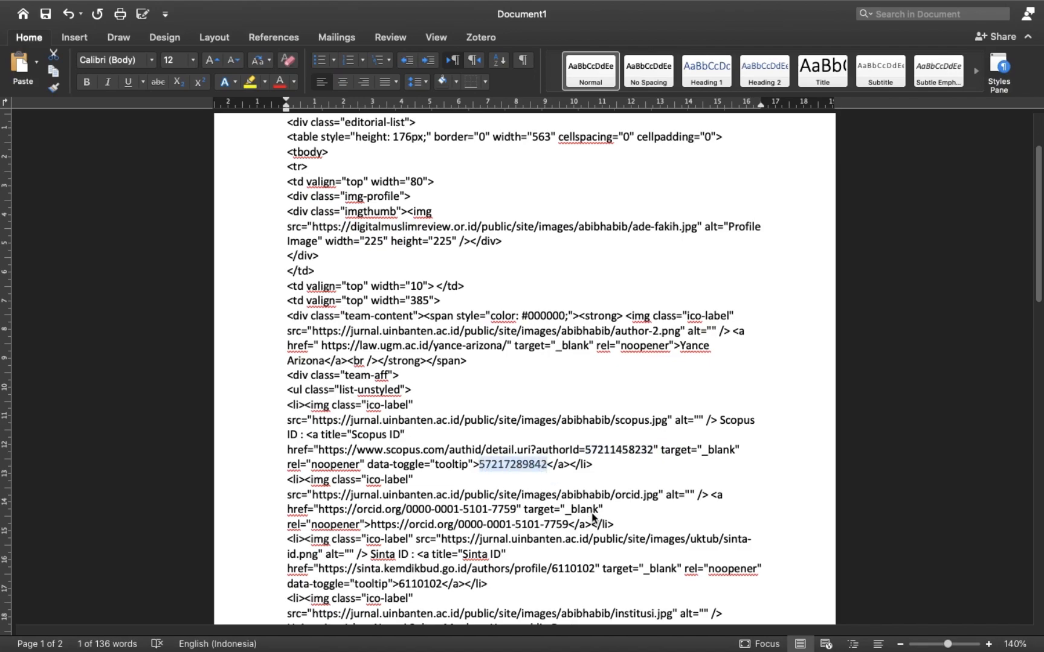
key(super+v)
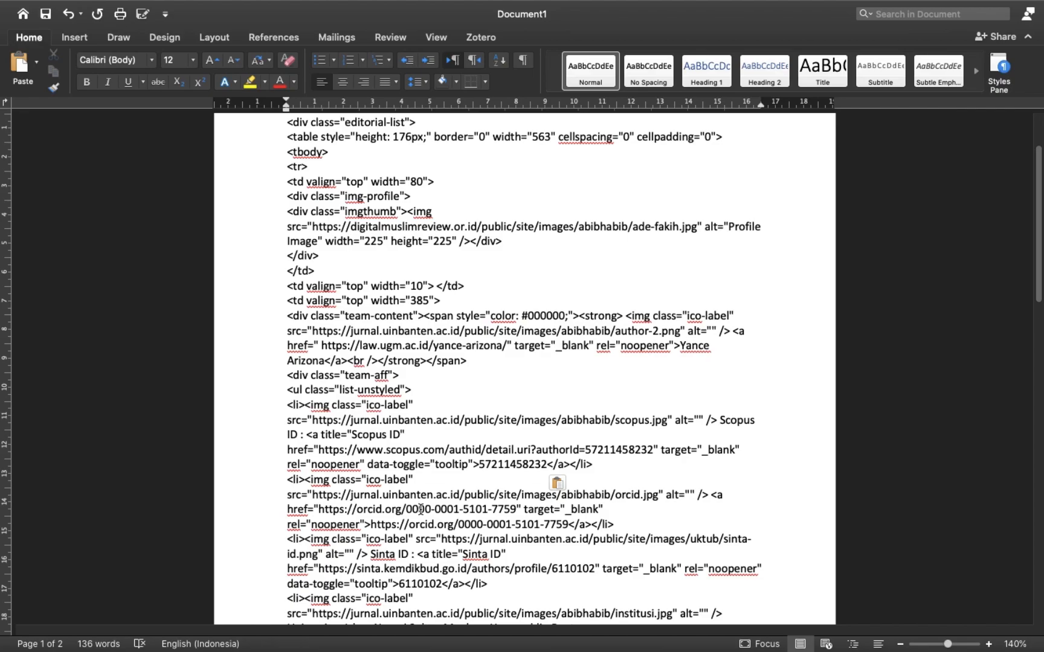
Select the new editor's ORCID profile address in Chrome.
key(ctrl+Left)
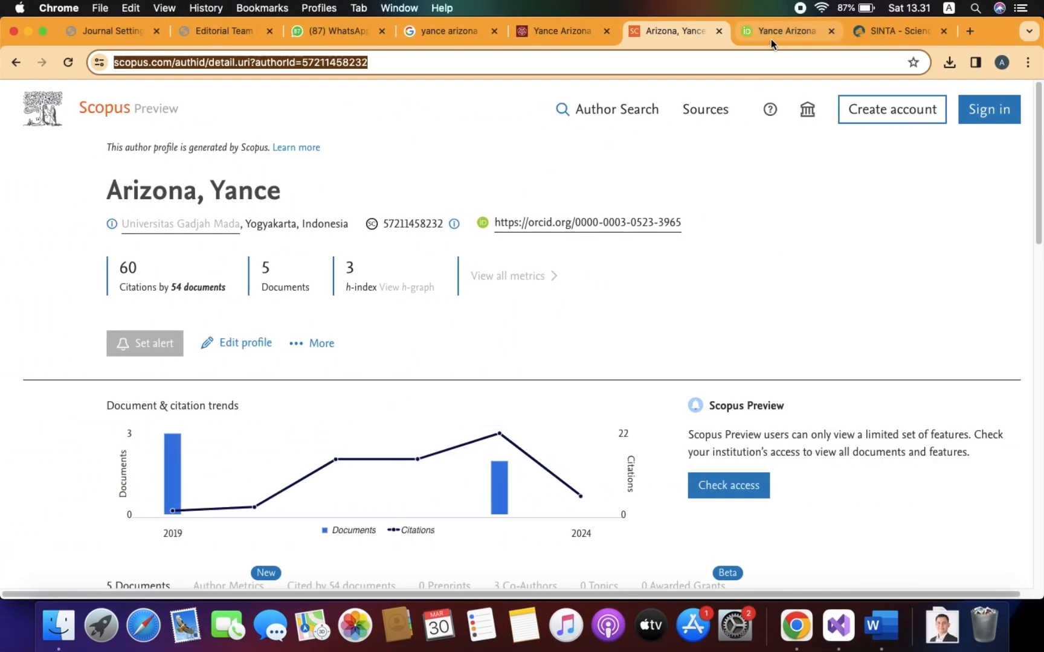
click(771, 38)
click(347, 64)
key(super+c)
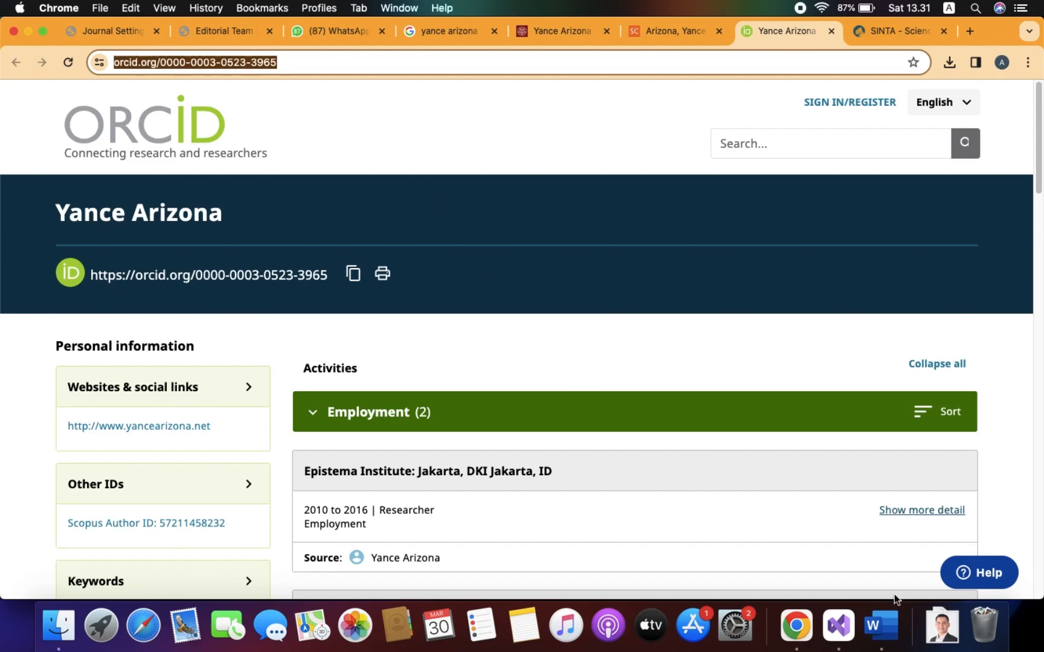
Paste the new ORCID URL over both the ORCID href and its displayed link address.
click(881, 624)
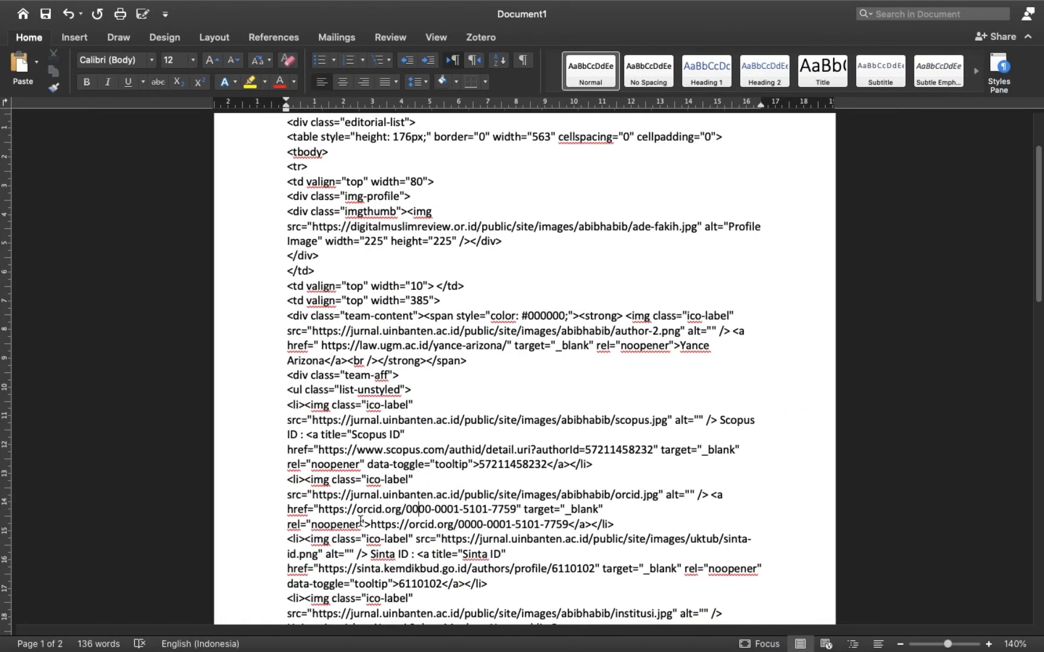
drag(320, 510, 517, 509)
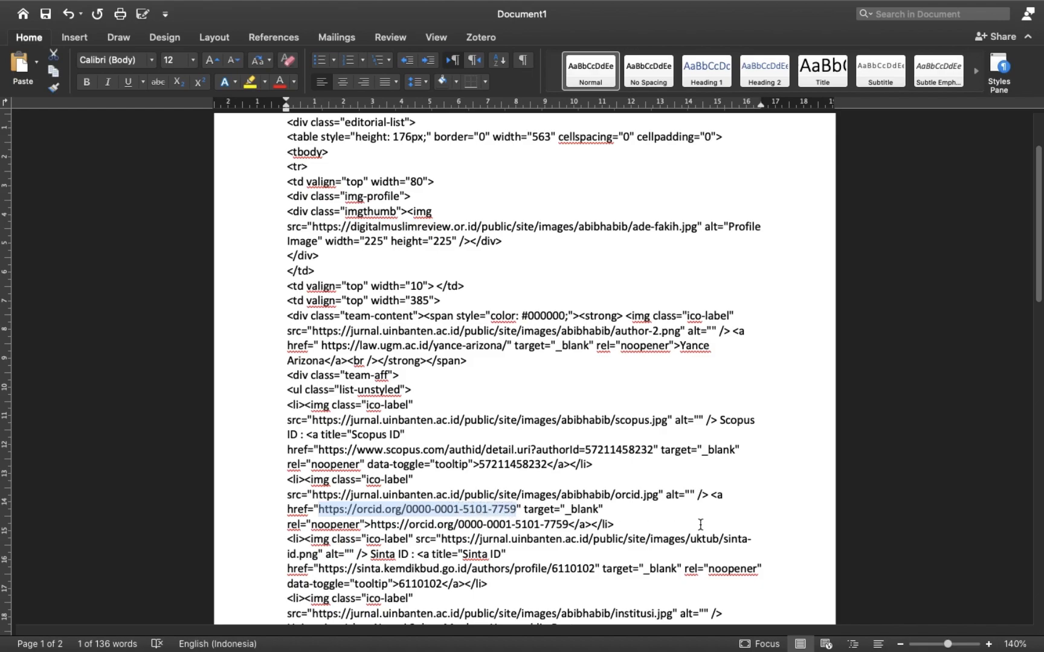
key(super+v)
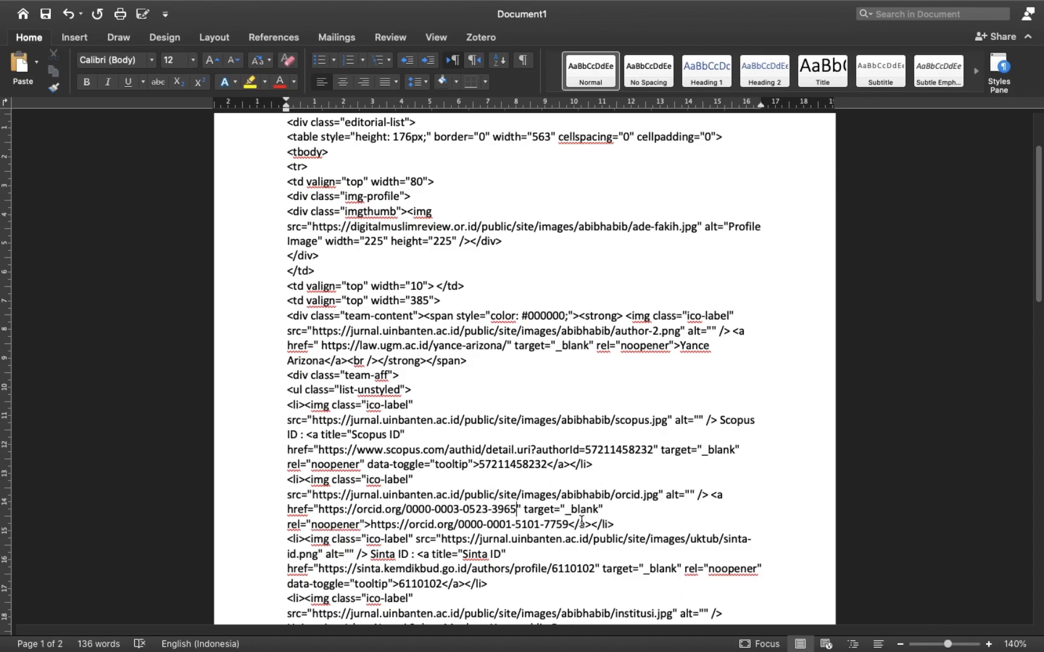
scroll(577, 518, down, 3)
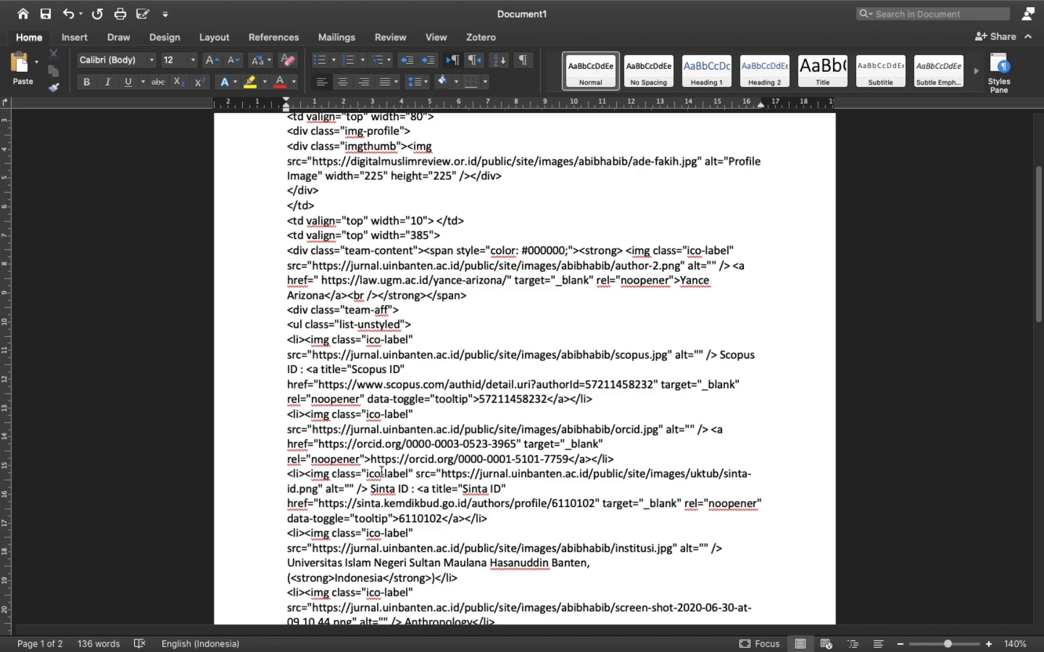
drag(371, 459, 561, 459)
key(super+v)
scroll(495, 477, down, 3)
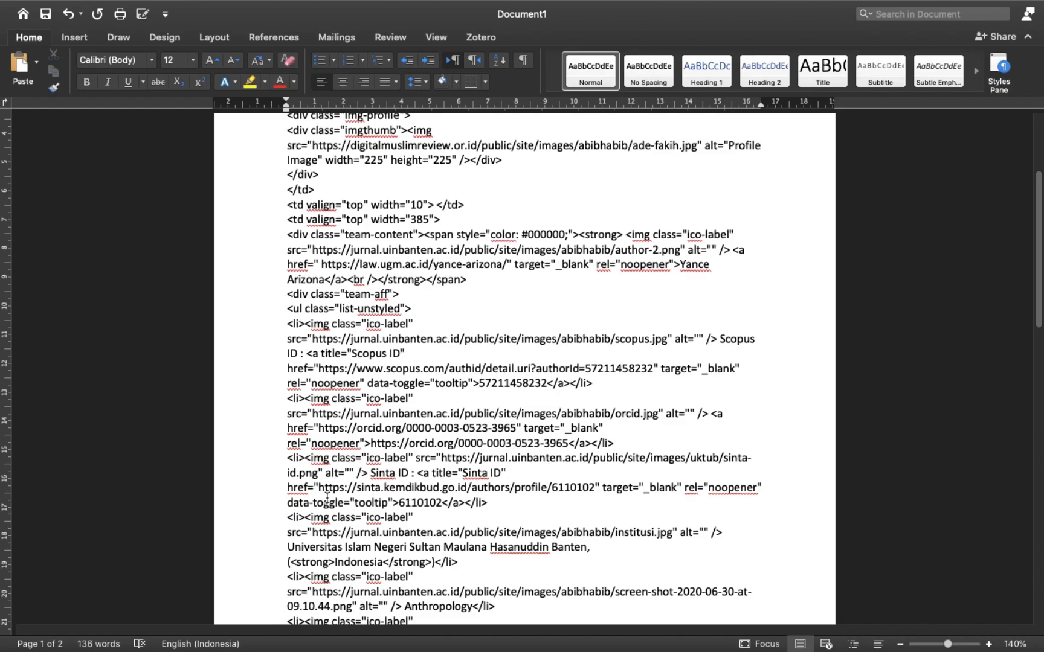
key(ctrl+Left)
Paste the new editor's SINTA profile URL into the Sinta href and its ID over the displayed number.
click(883, 32)
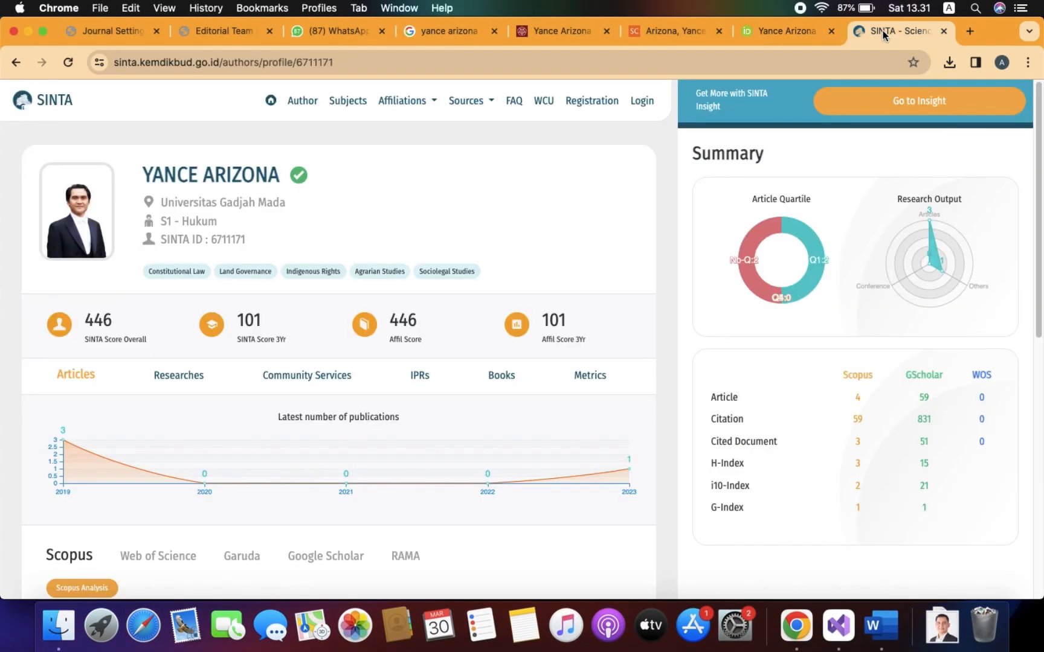
click(360, 62)
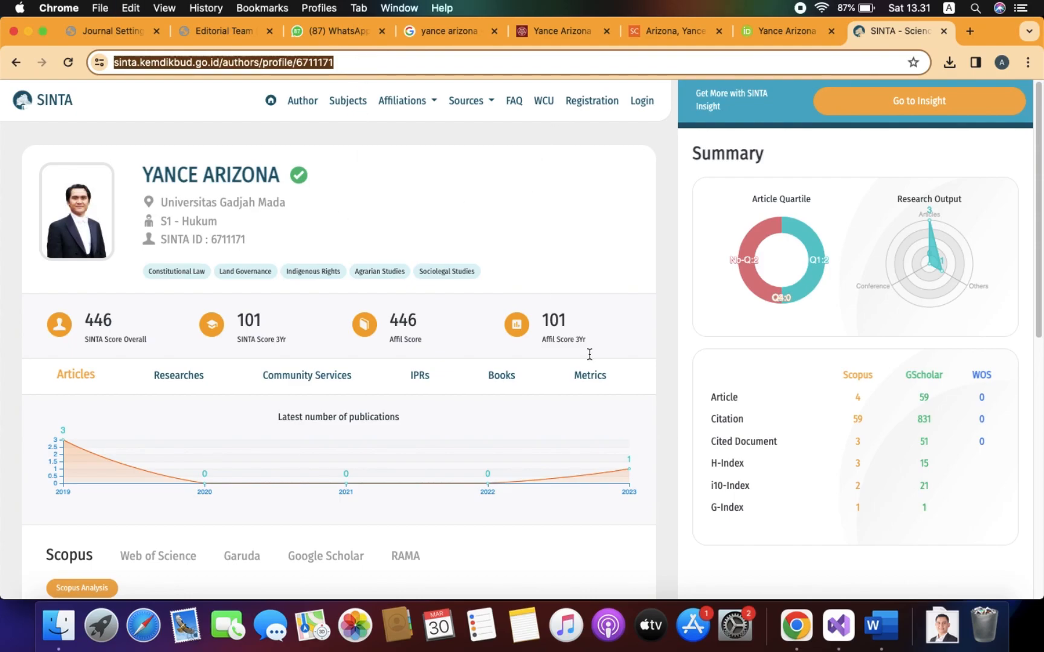
key(ctrl+Right)
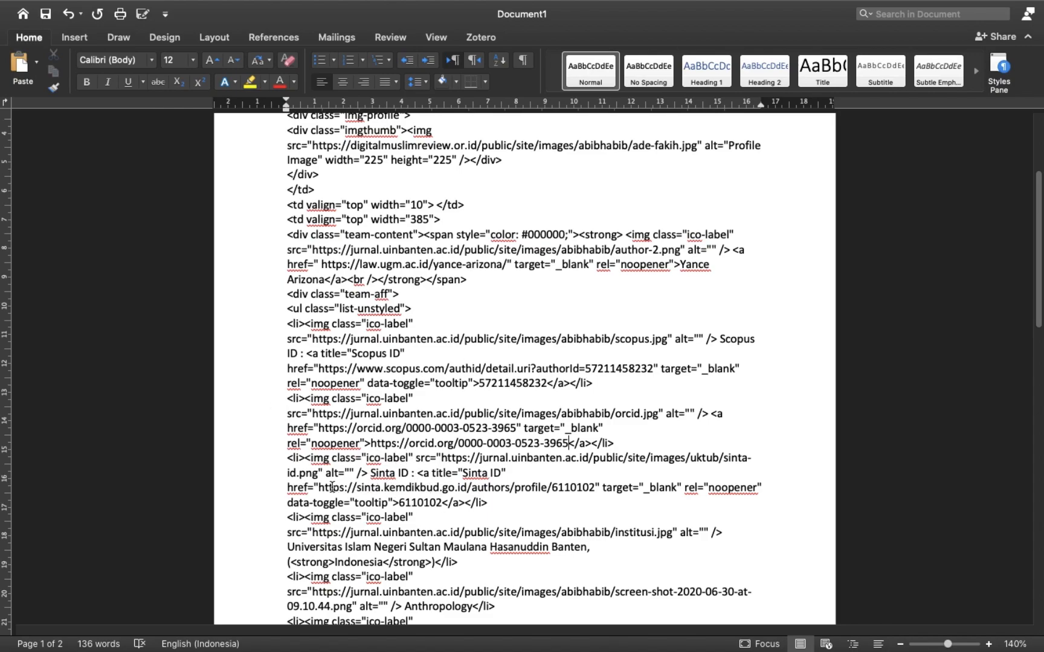
drag(319, 488, 595, 490)
key(super+v)
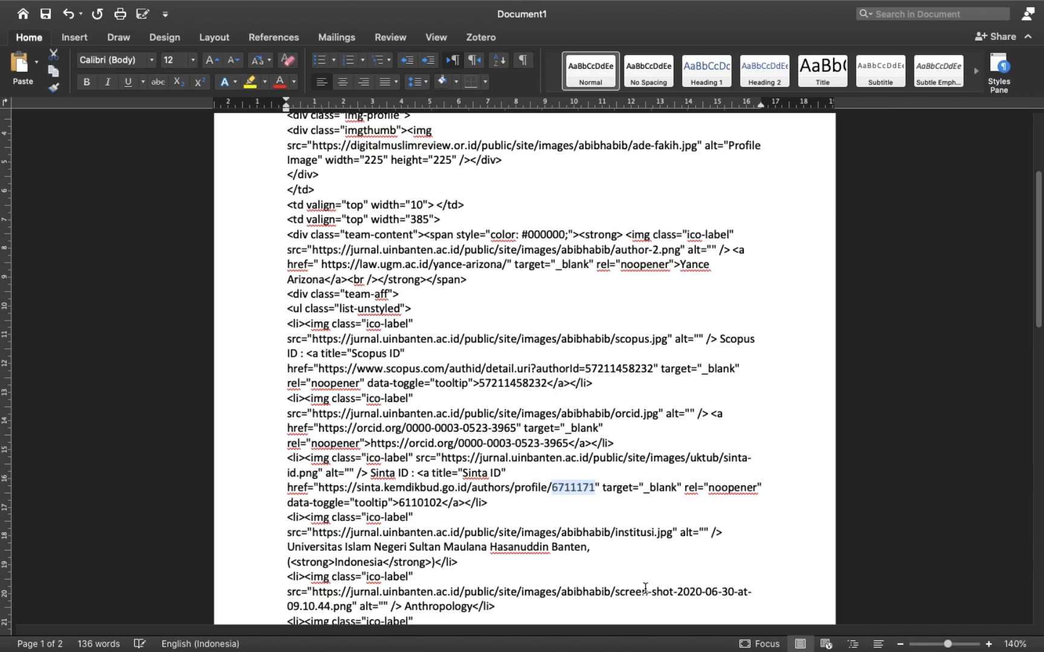
drag(399, 503, 443, 504)
text(6711171)
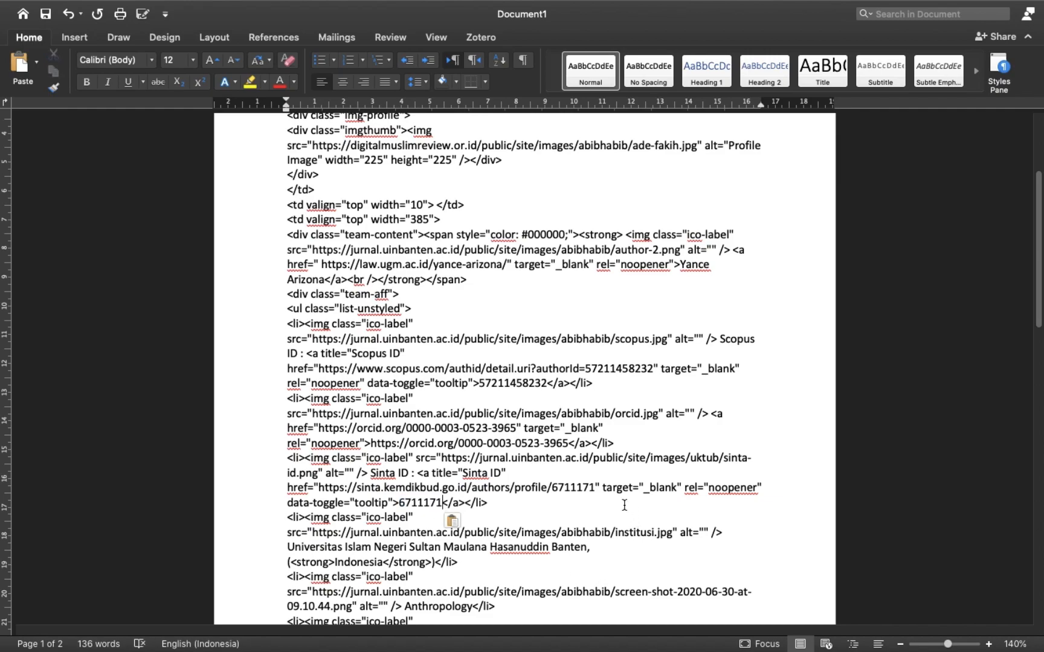
scroll(622, 486, down, 3)
Change the Word template's affiliation item to 'Universitas Gadjah Mada', checking the UGM profile in Chrome.
scroll(620, 484, down, 3)
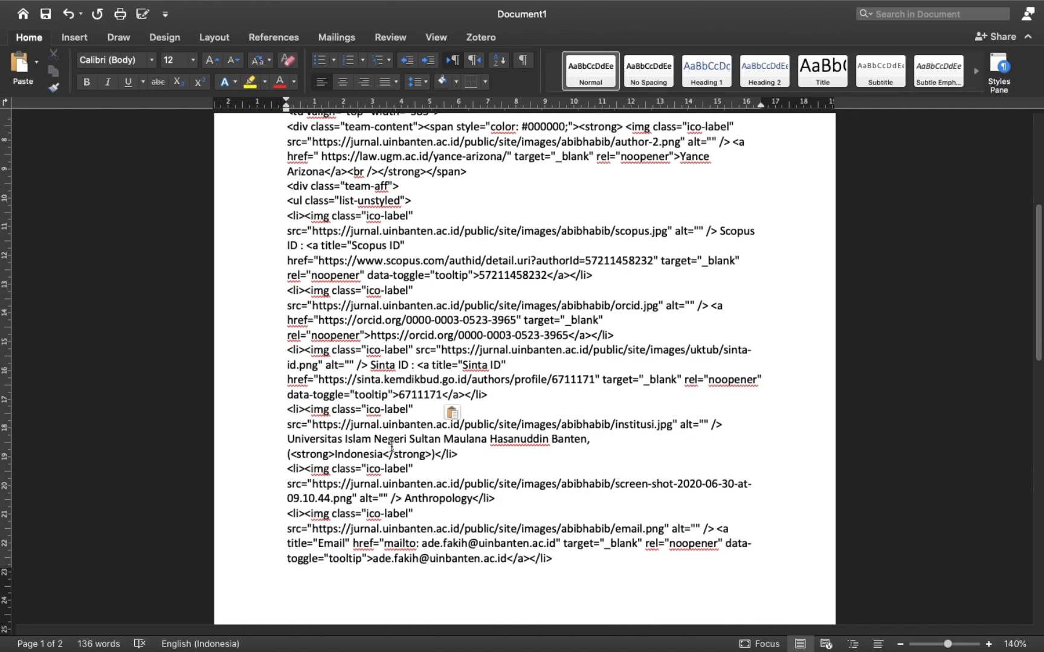
drag(290, 439, 565, 435)
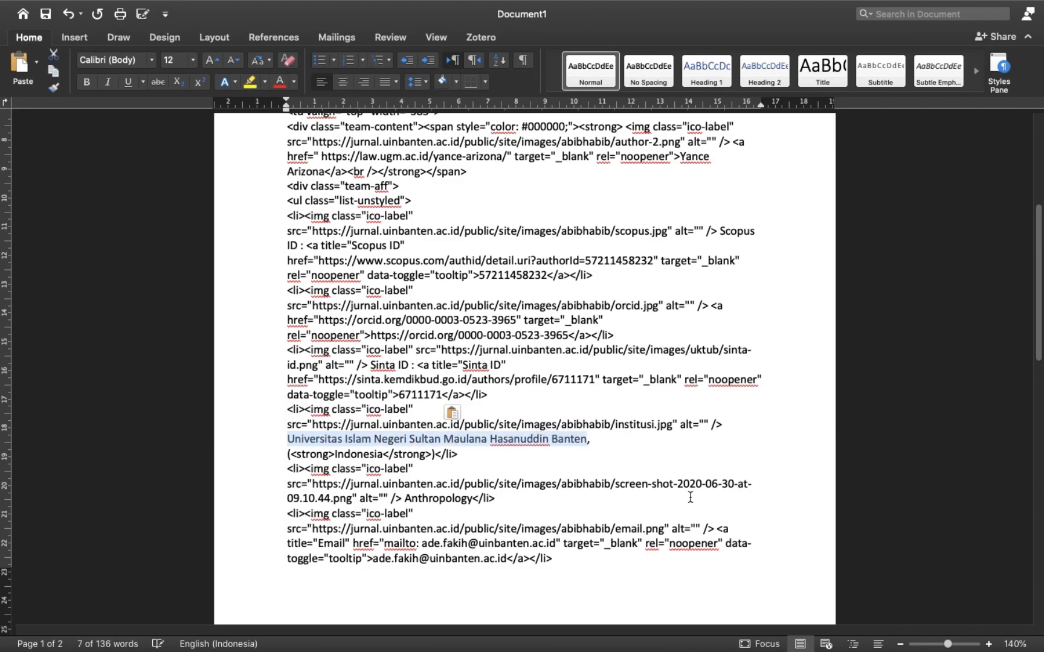
text(Universitas )
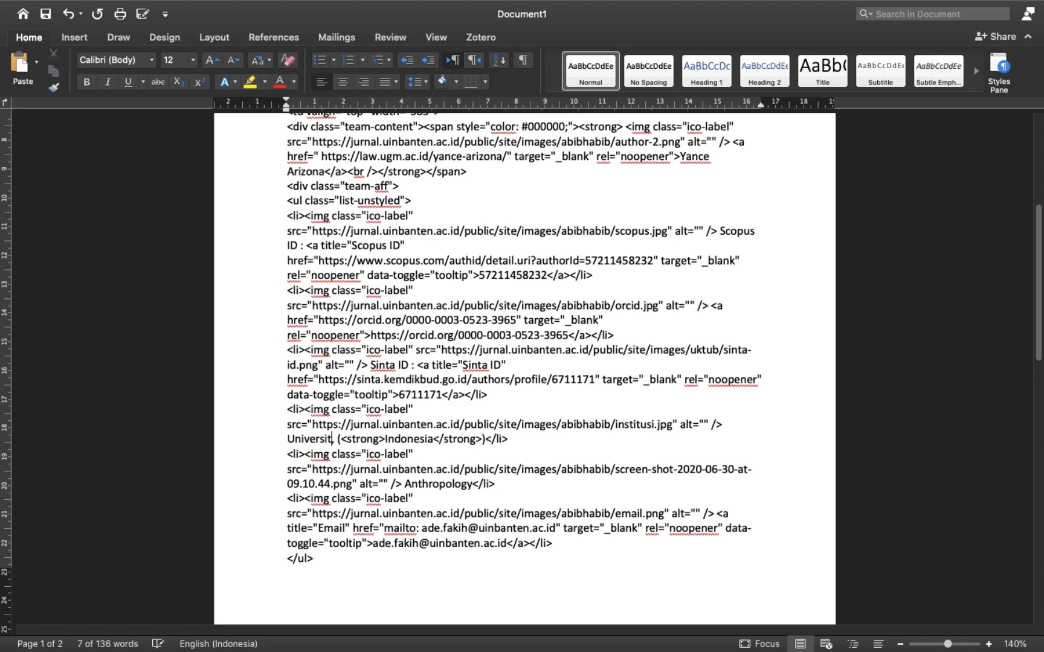
text(Gadjah )
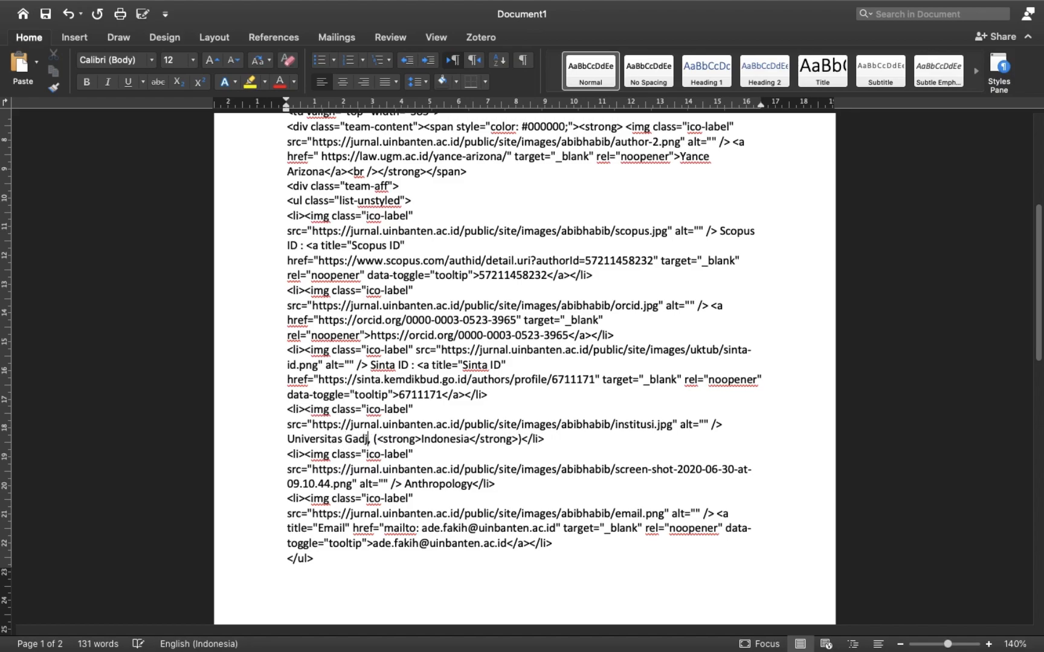
text(Mada)
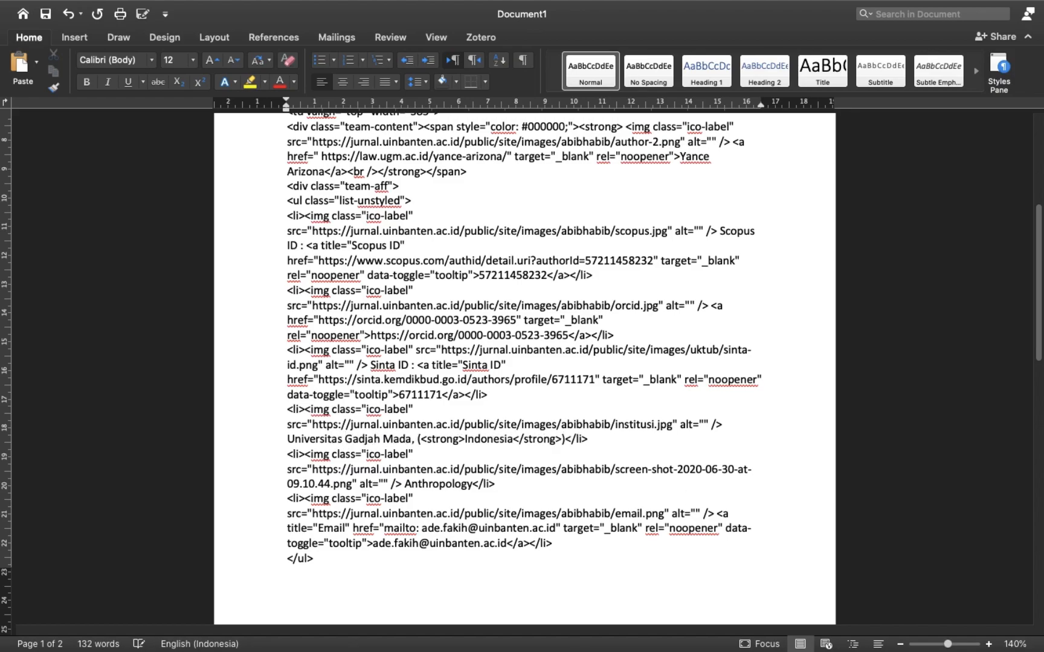
key(super+Tab)
click(535, 33)
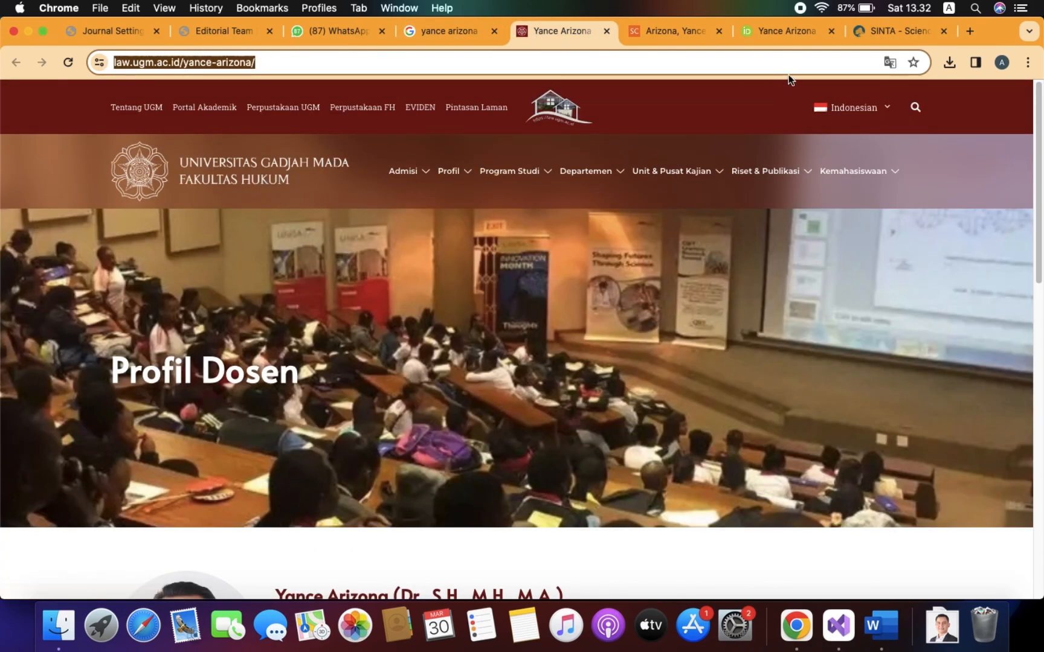
key(super+Tab)
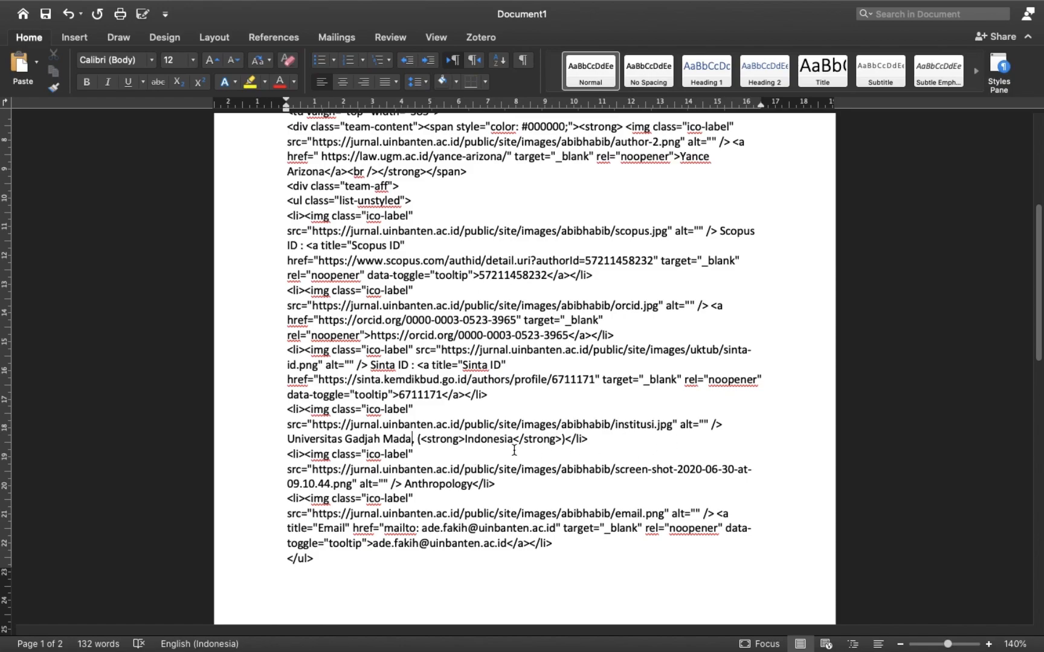
scroll(442, 446, down, 5)
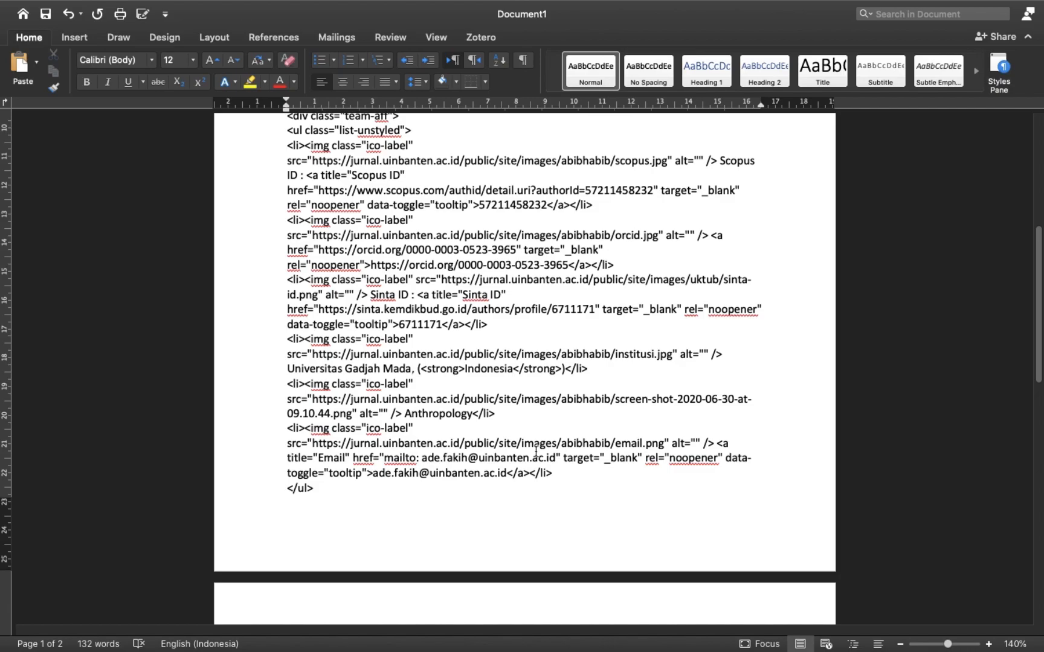
Copy the 'Constitutional Law' expertise text from the lecturer's UGM profile page.
key(ctrl+Left)
scroll(535, 452, down, 8)
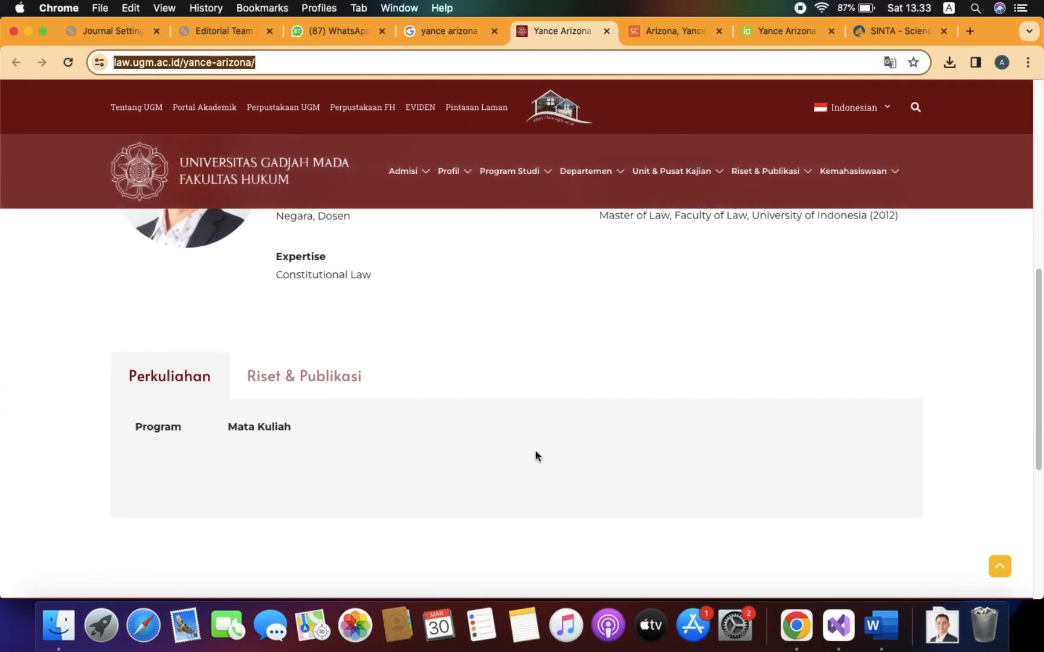
scroll(548, 375, up, 5)
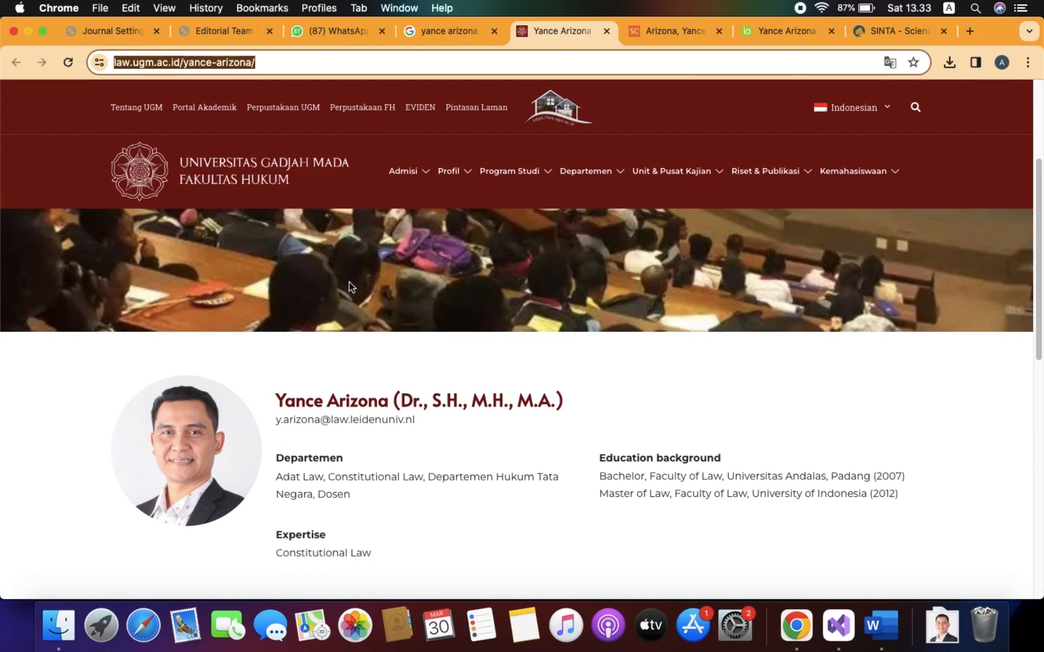
click(535, 545)
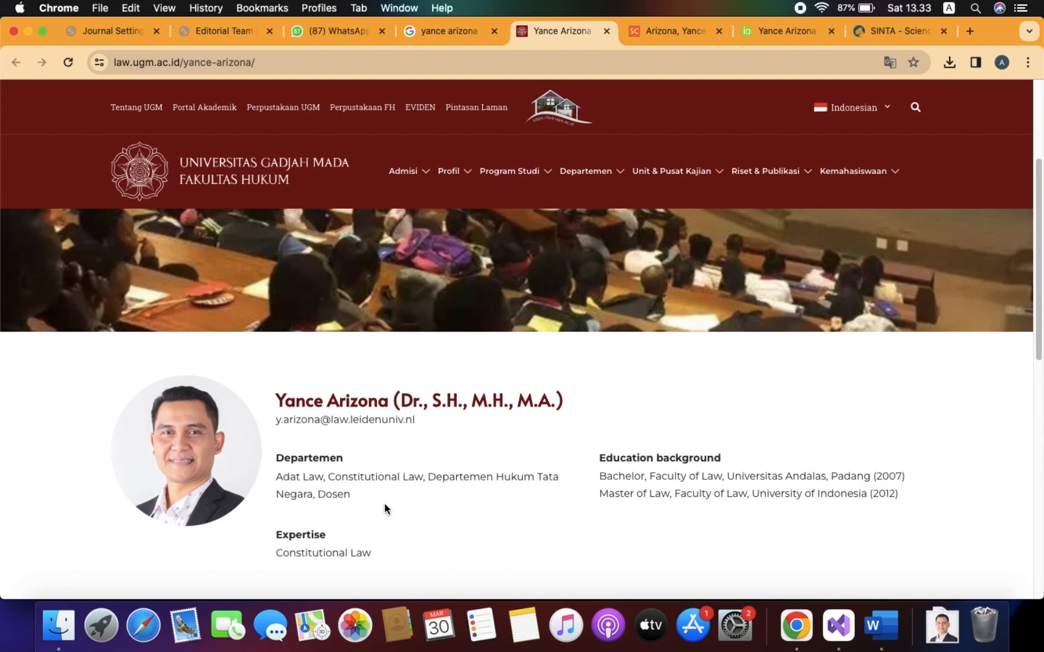
drag(277, 553, 374, 556)
key(super+c)
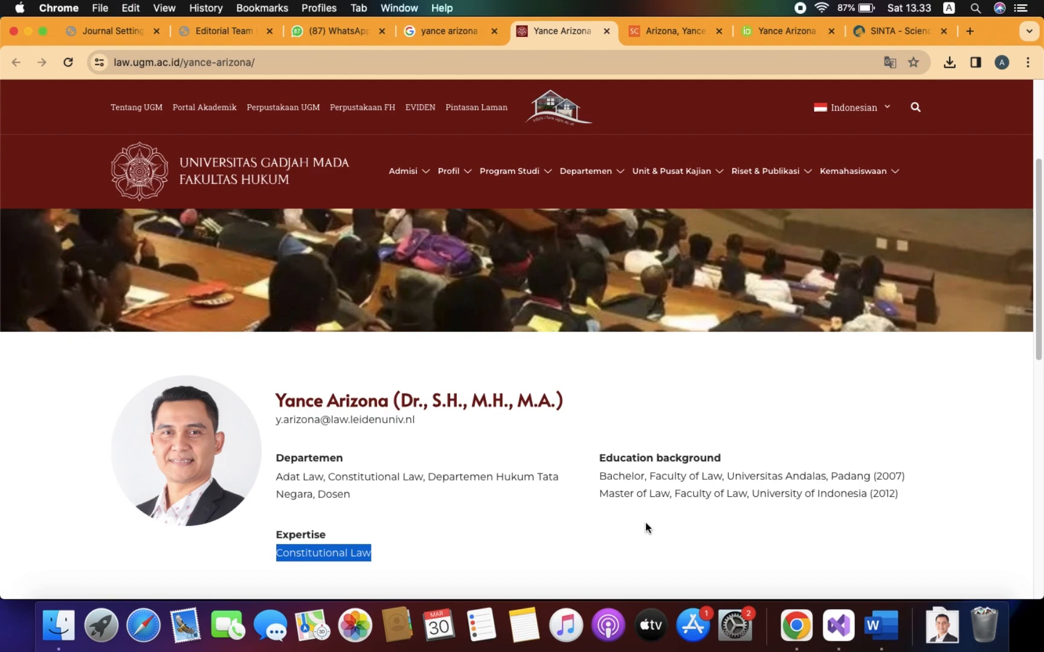
Replace 'Anthropology' with typed 'Constitunional Law', then select the email on the profile page.
key(super+Tab)
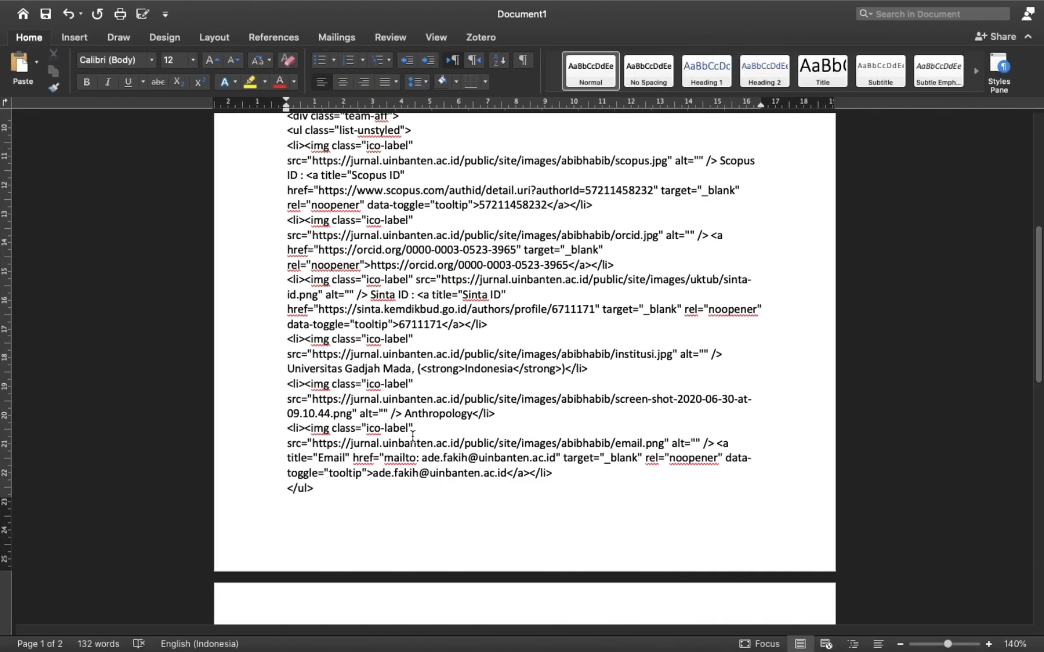
drag(404, 414, 467, 417)
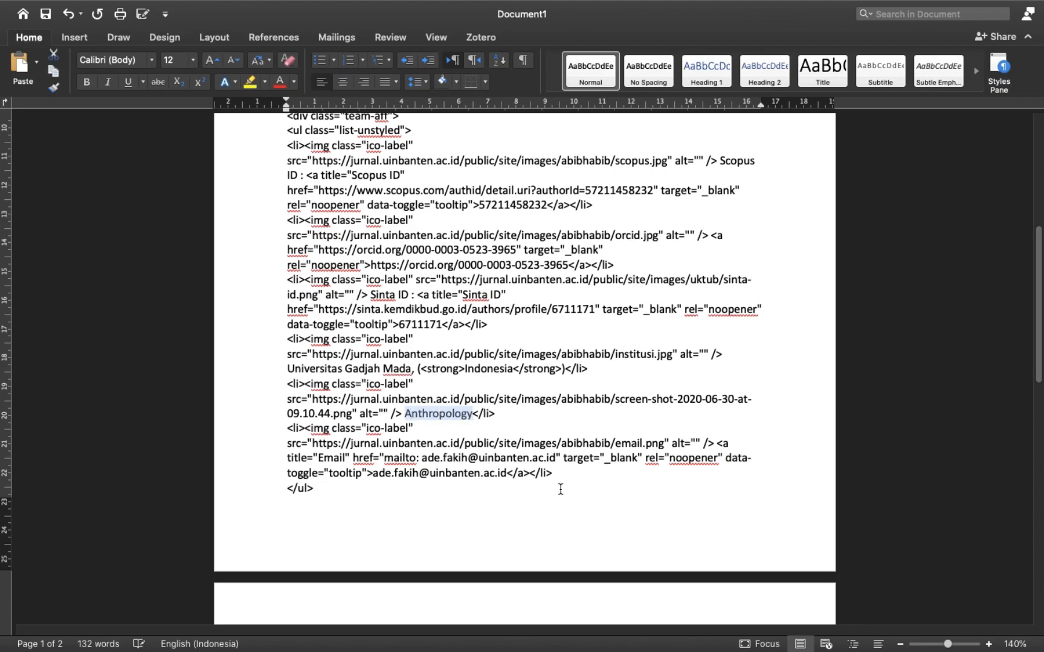
key(super+v)
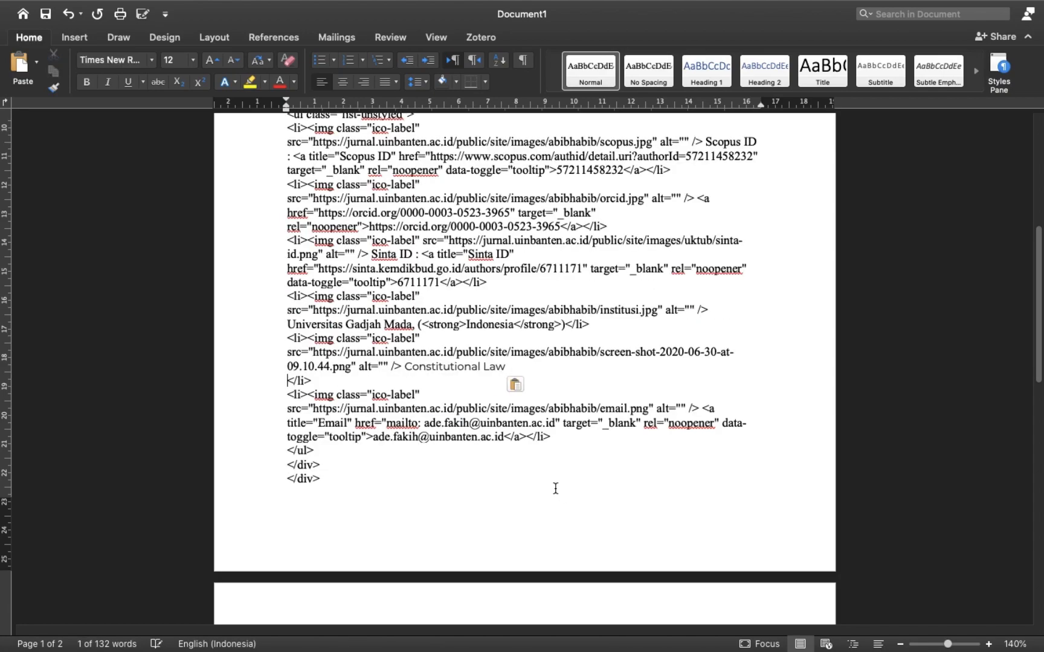
key(super+z)
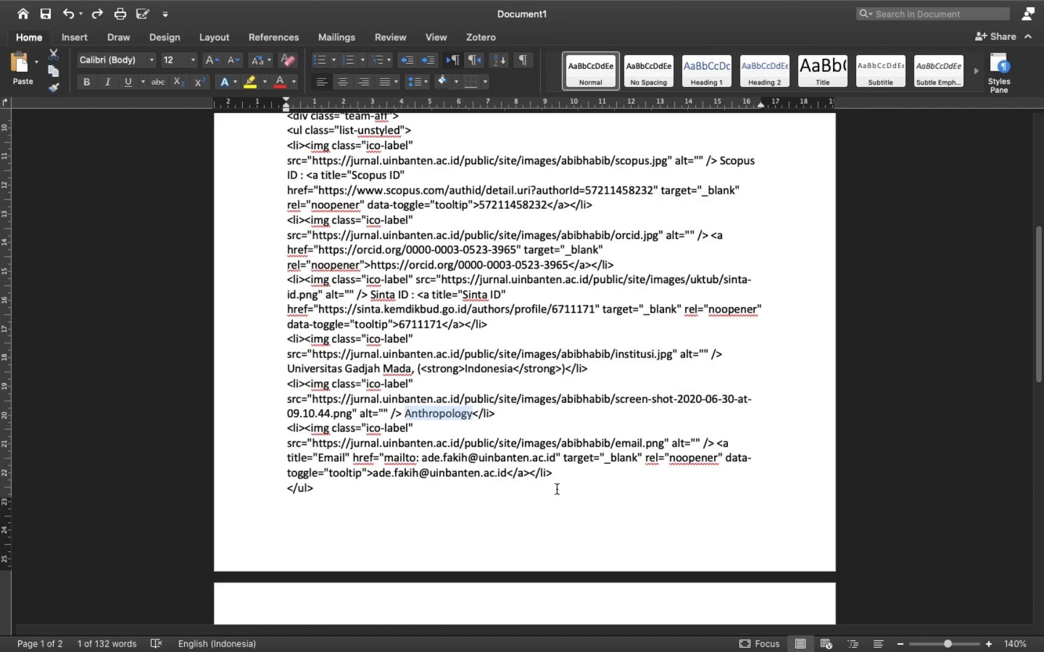
key(super+Tab)
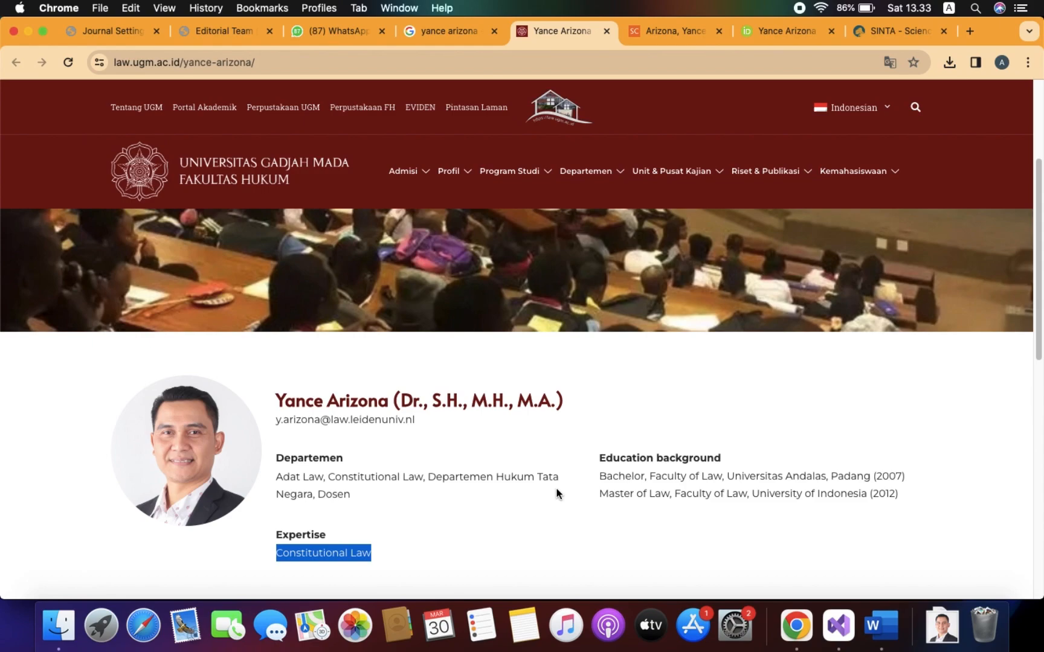
key(super+Tab)
text(Cons)
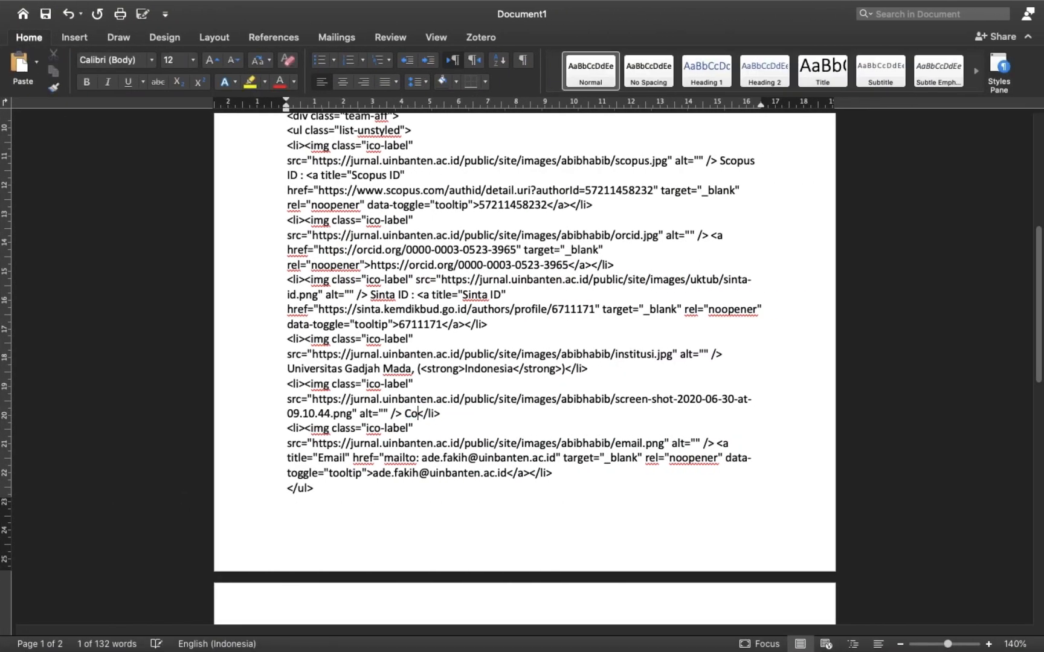
text(tituni)
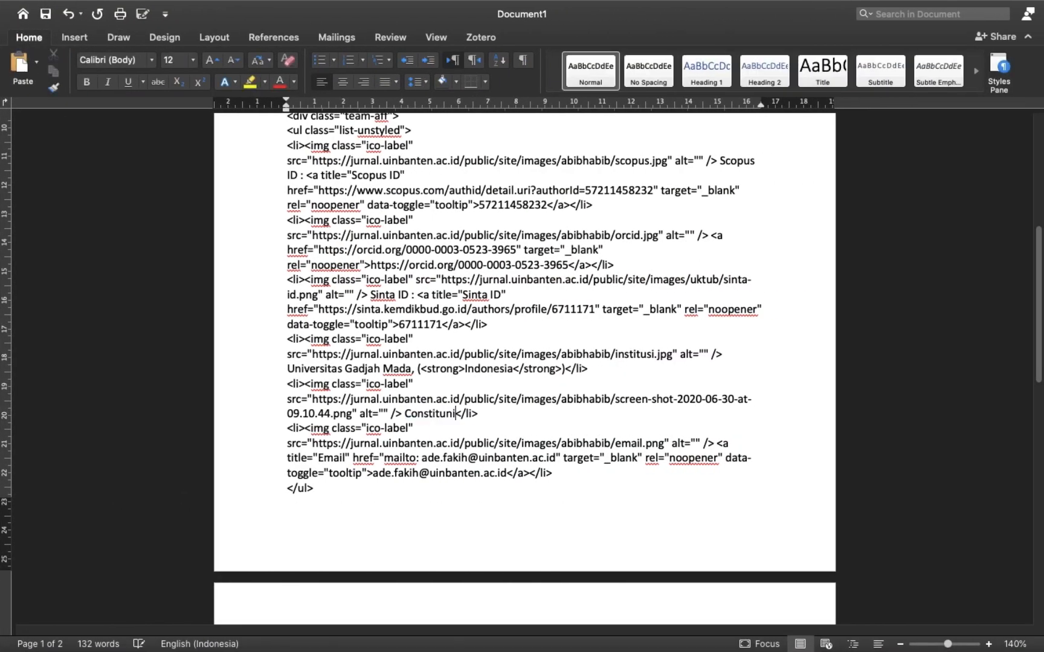
text(onal Law)
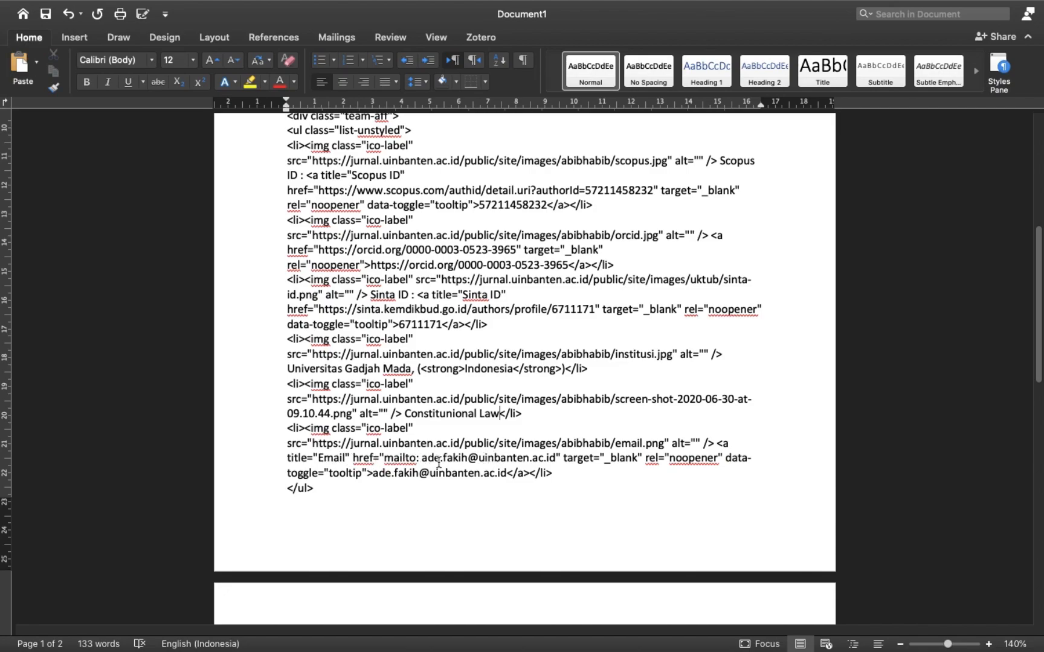
key(super+Tab)
drag(277, 422, 415, 426)
key(super+c)
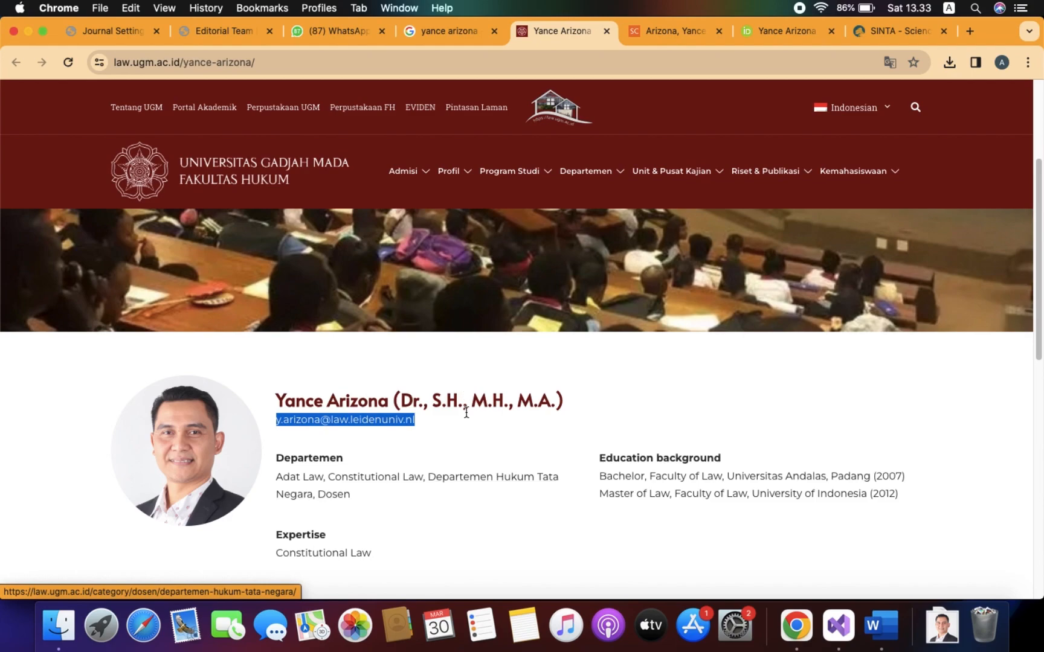
Replace the old address in the mailto link with the new editor's typed e-mail address.
key(super+Tab)
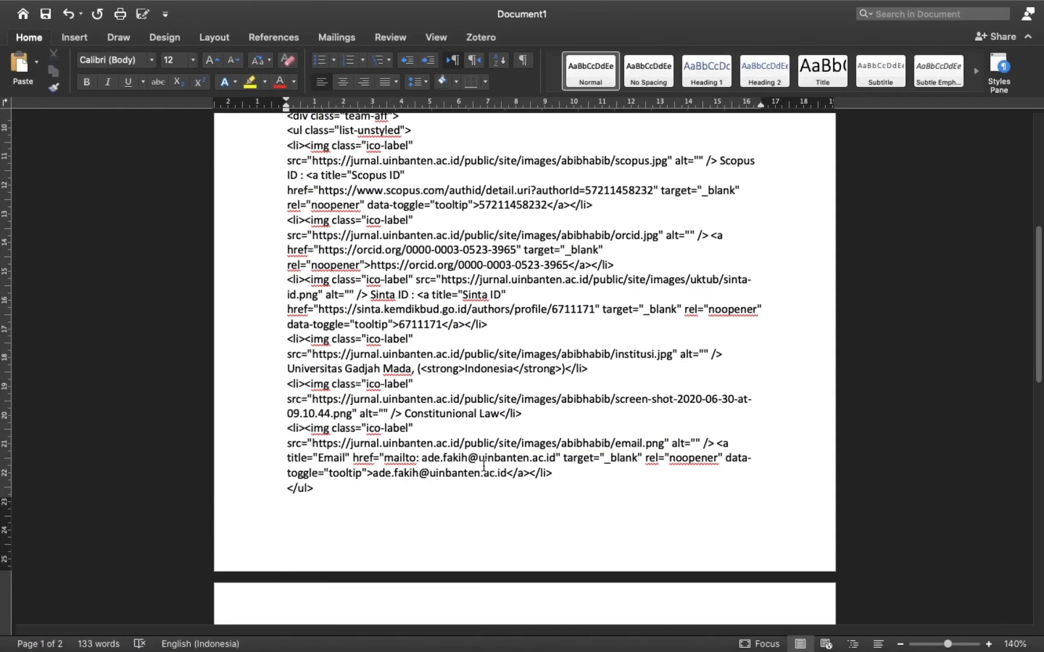
drag(423, 458, 553, 461)
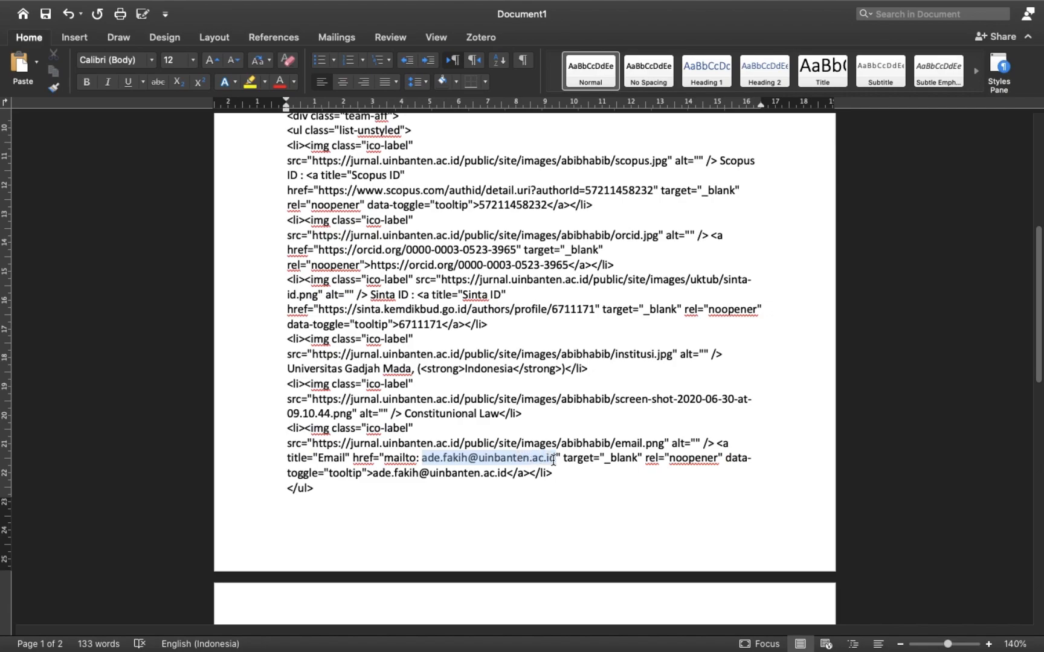
key(super+v)
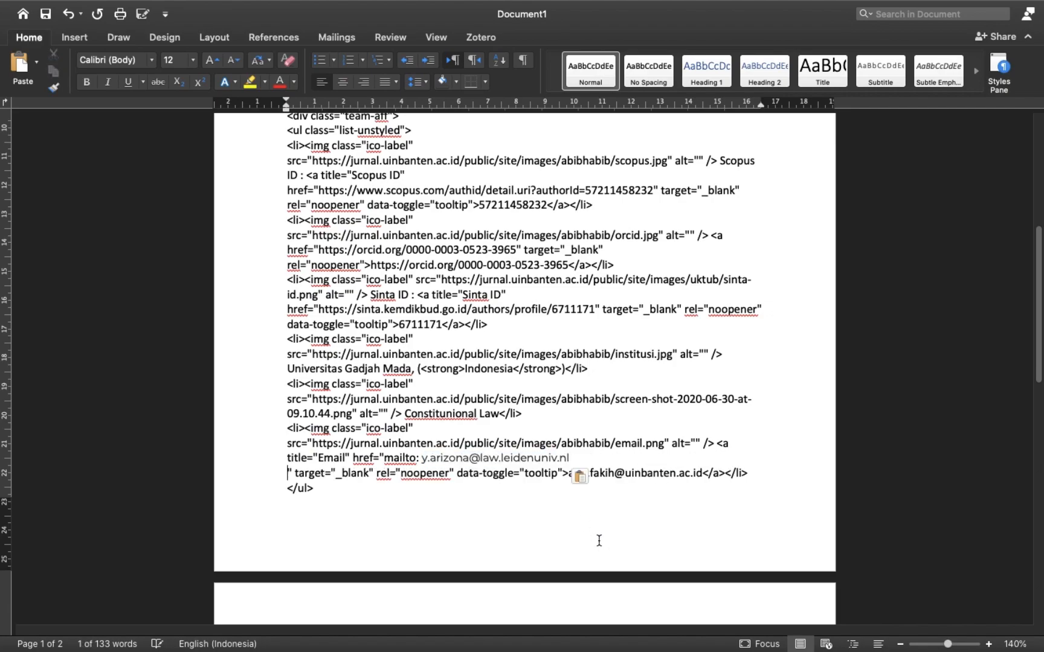
key(super+z)
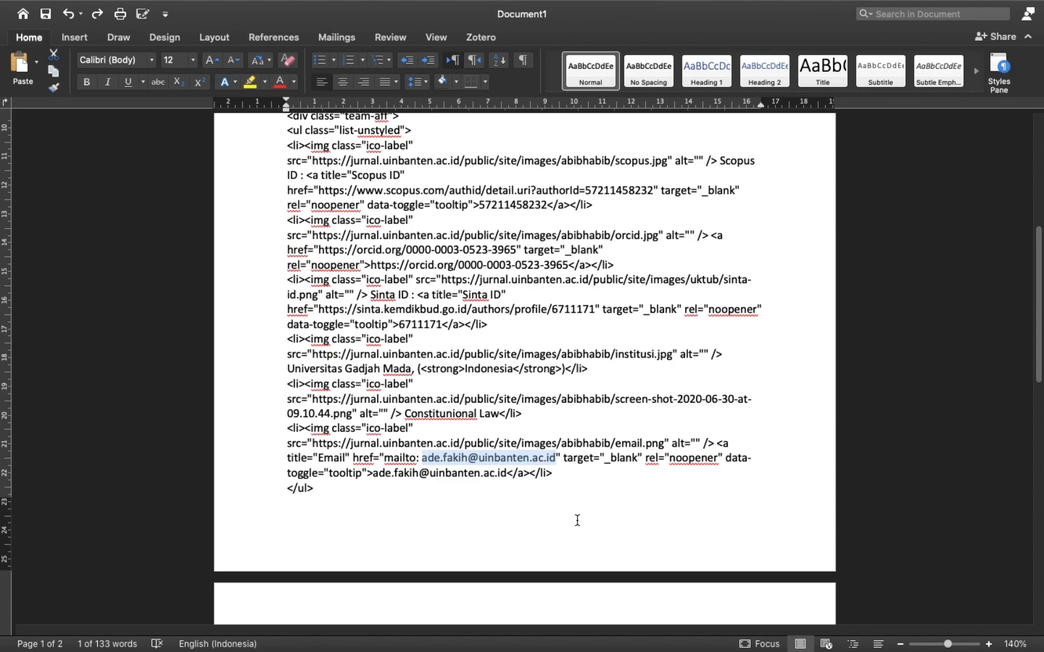
key(ctrl+Left)
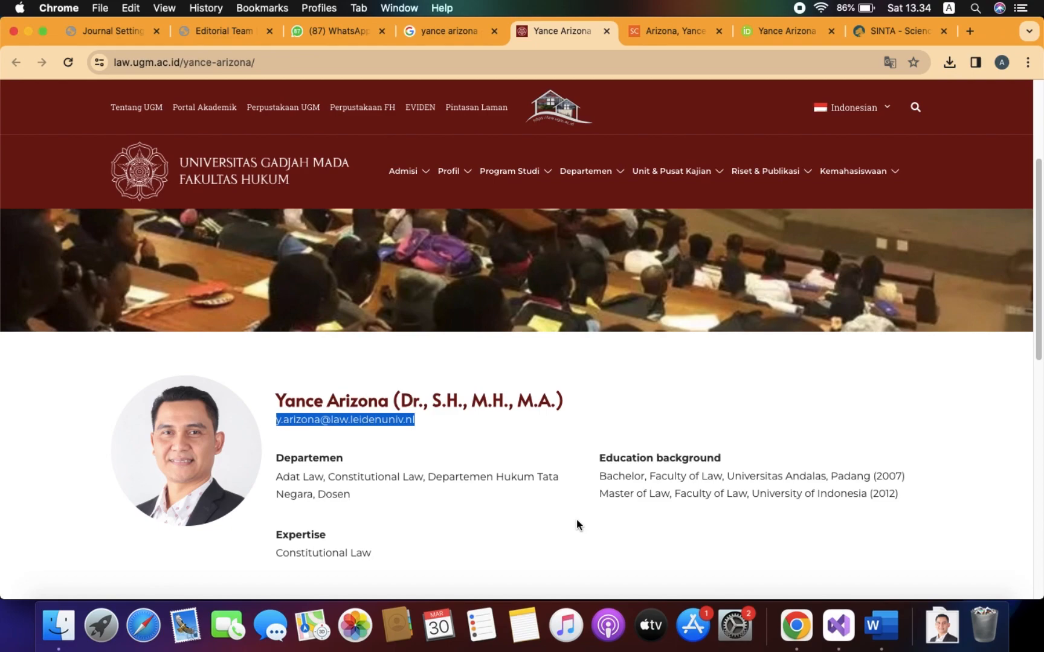
key(ctrl+Right)
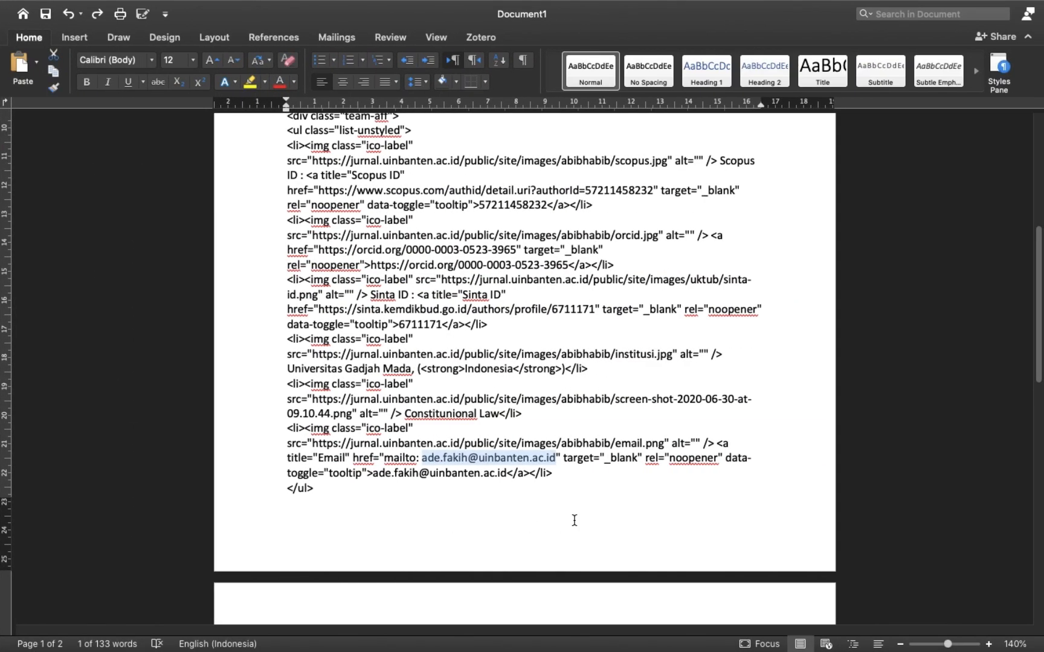
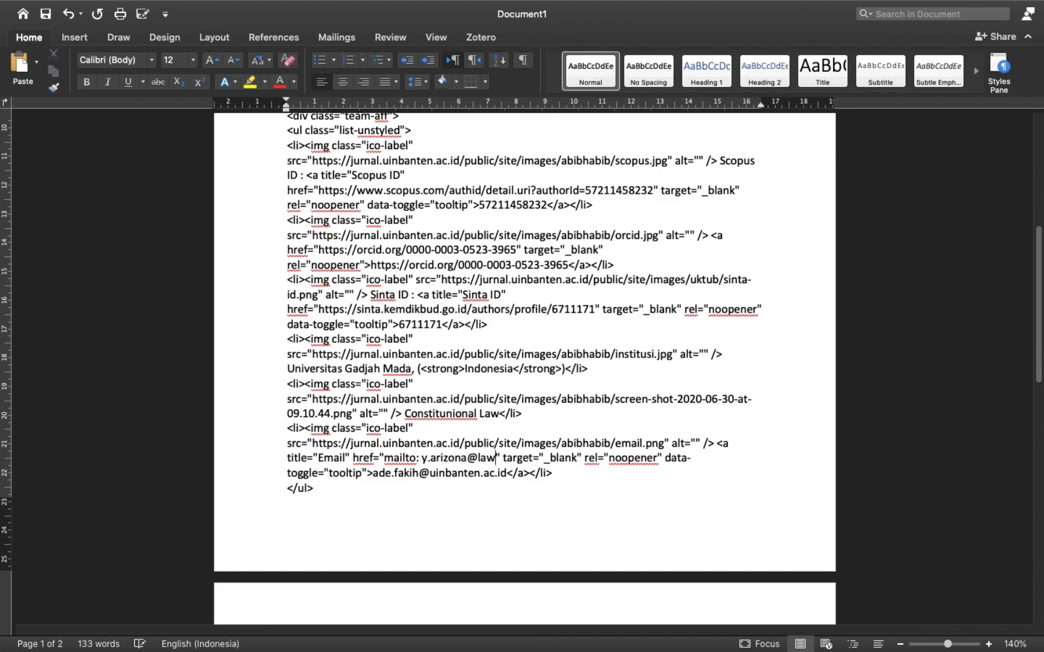
key(super+Tab)
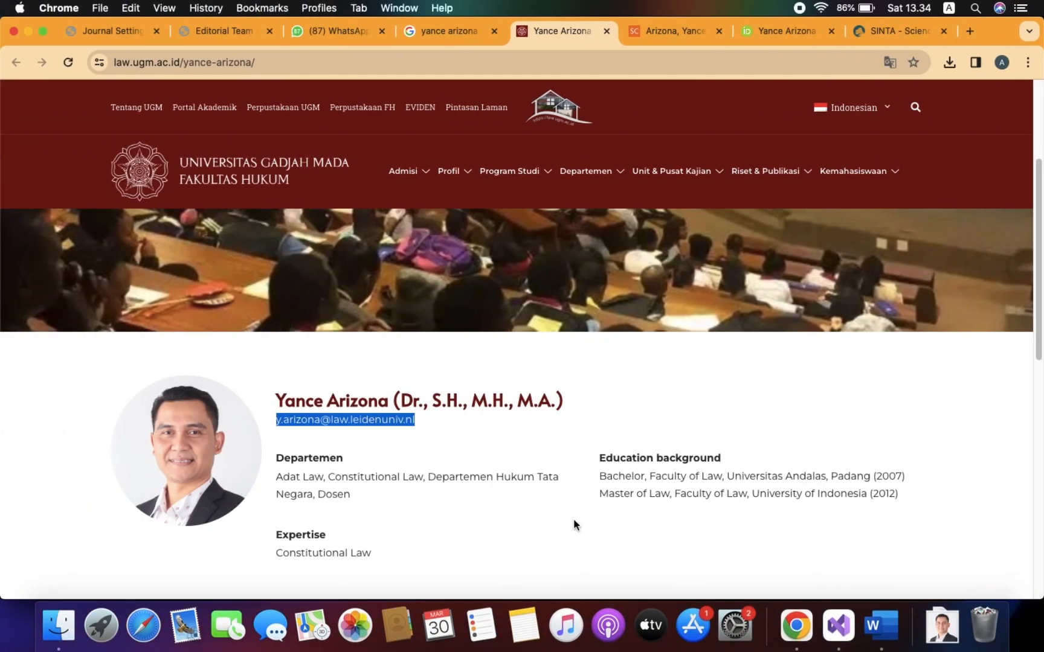
key(super+Tab)
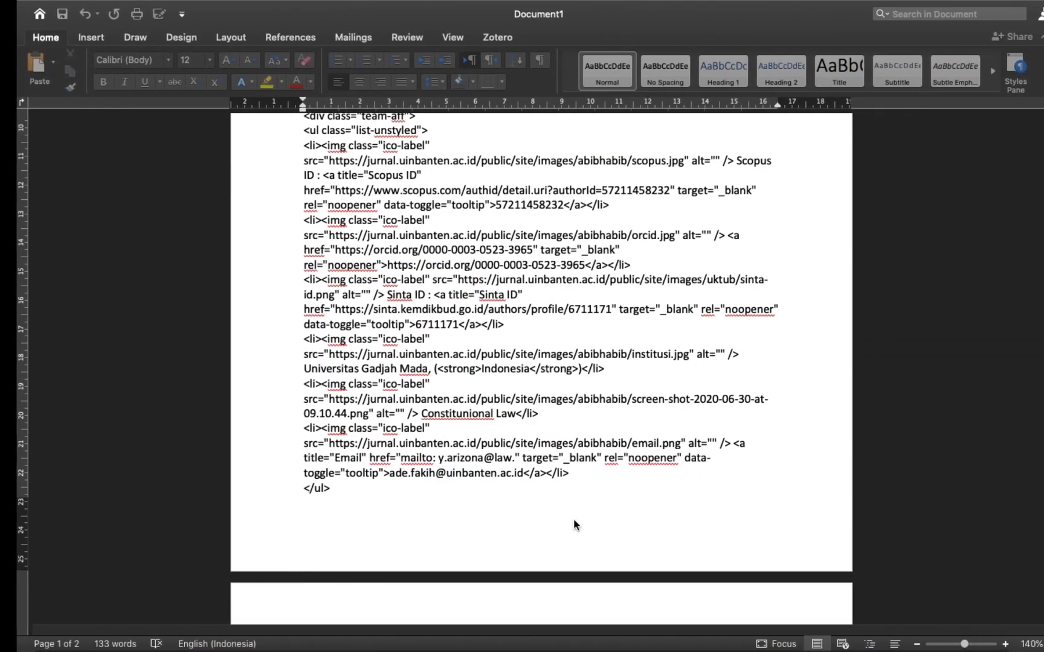
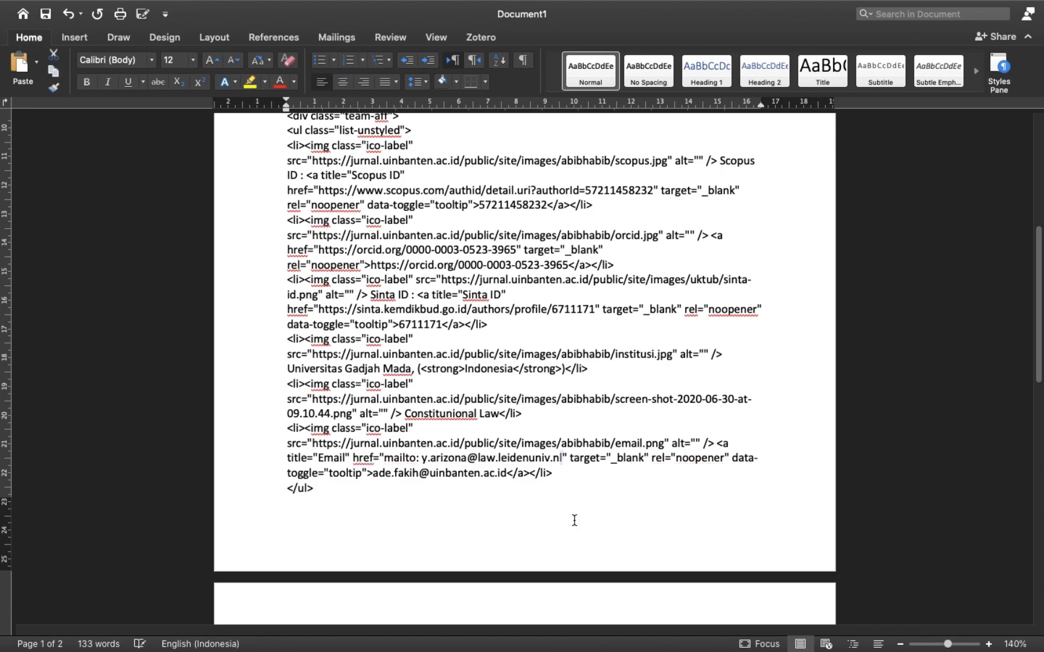
Paste the new editor's e-mail address over the old visible link text.
key(shift+Left)
key(shift+Left)
key(shift+Left)
key(shift+Left)
key(shift+Left)
key(shift+Left)
key(shift+Left)
key(shift+Left)
key(shift+Left)
key(shift+Left)
key(shift+Left)
key(shift+Left)
key(shift+Left)
key(shift+Left)
key(shift+Left)
key(shift+Left)
key(shift+Left)
key(shift+Left)
key(shift+Left)
key(shift+Left)
key(shift+Left)
key(shift+Left)
key(shift+Left)
key(shift+Left)
key(shift+Left)
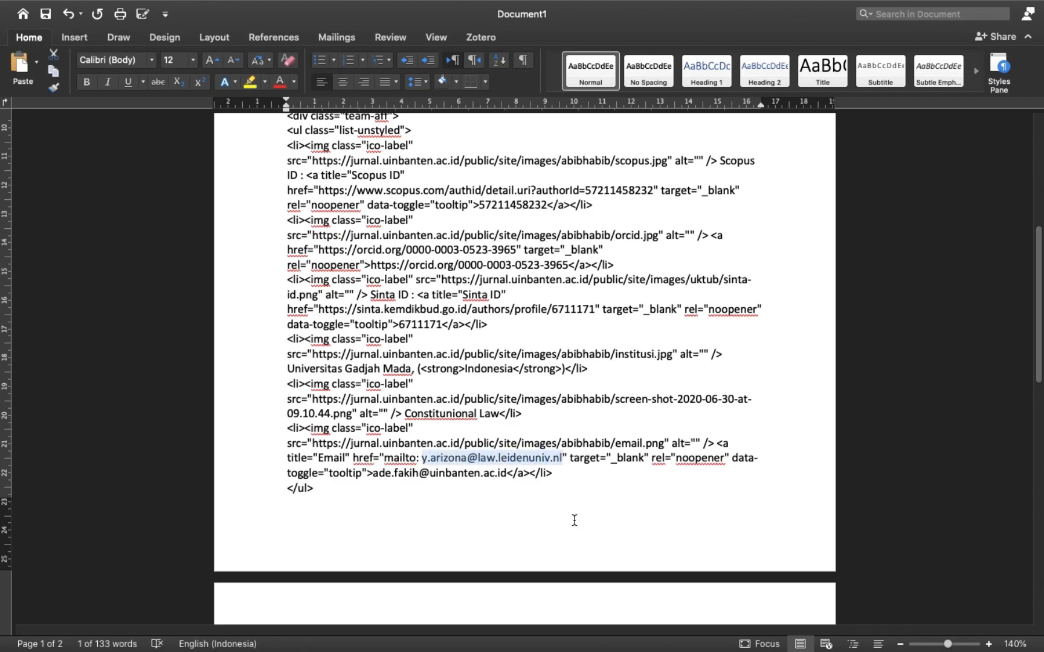
click(382, 474)
drag(382, 474, 509, 473)
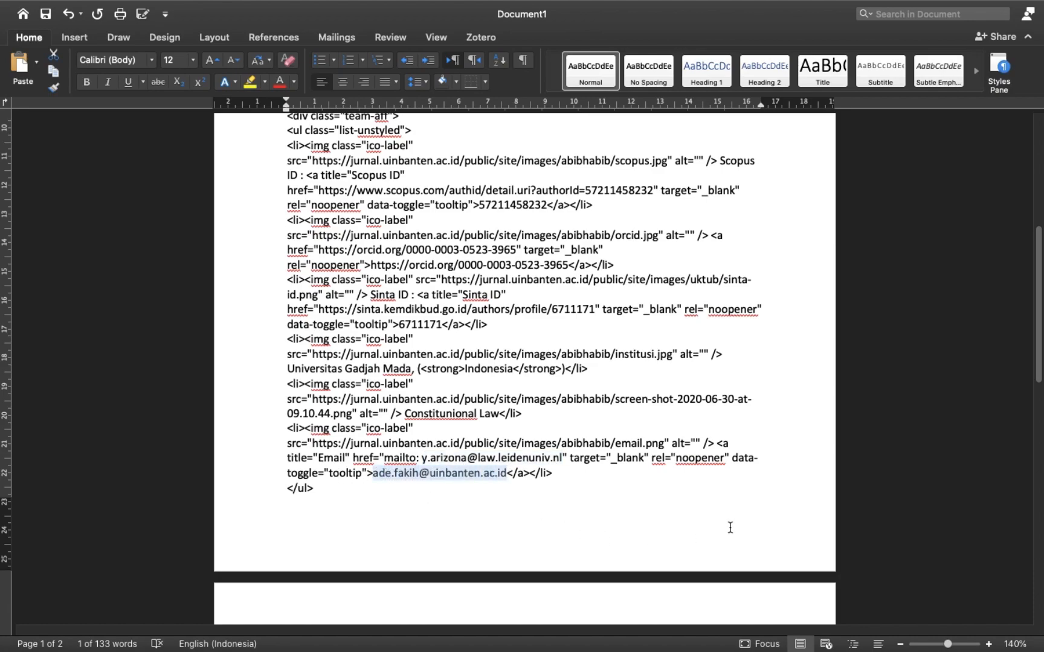
key(super+v)
Select all of the edited HTML profile code in the Word document.
scroll(630, 485, down, 5)
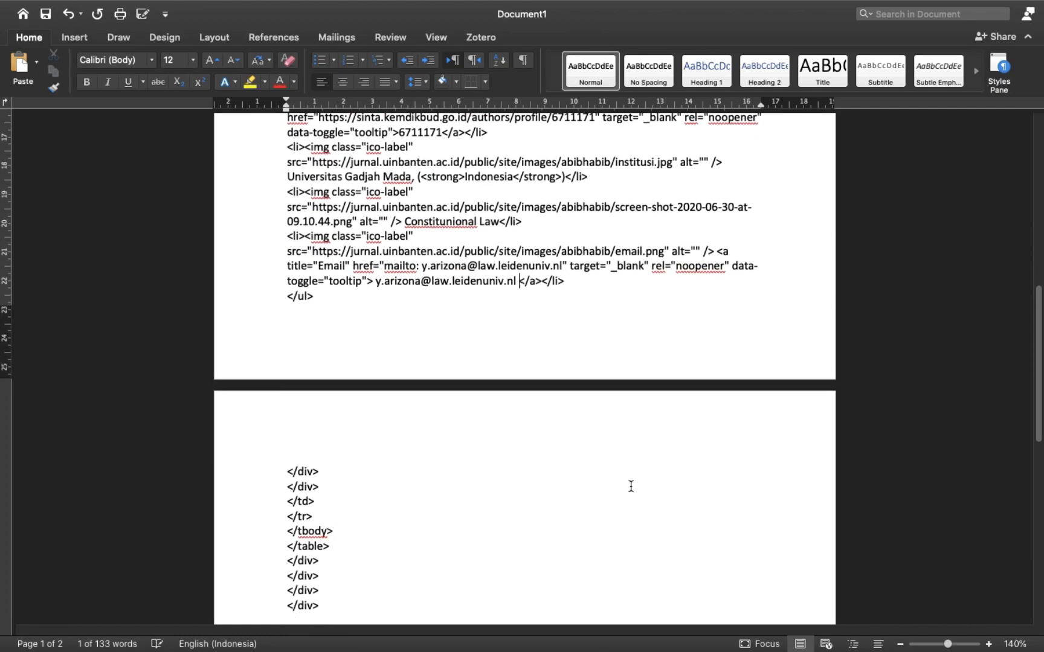
scroll(629, 485, up, 15)
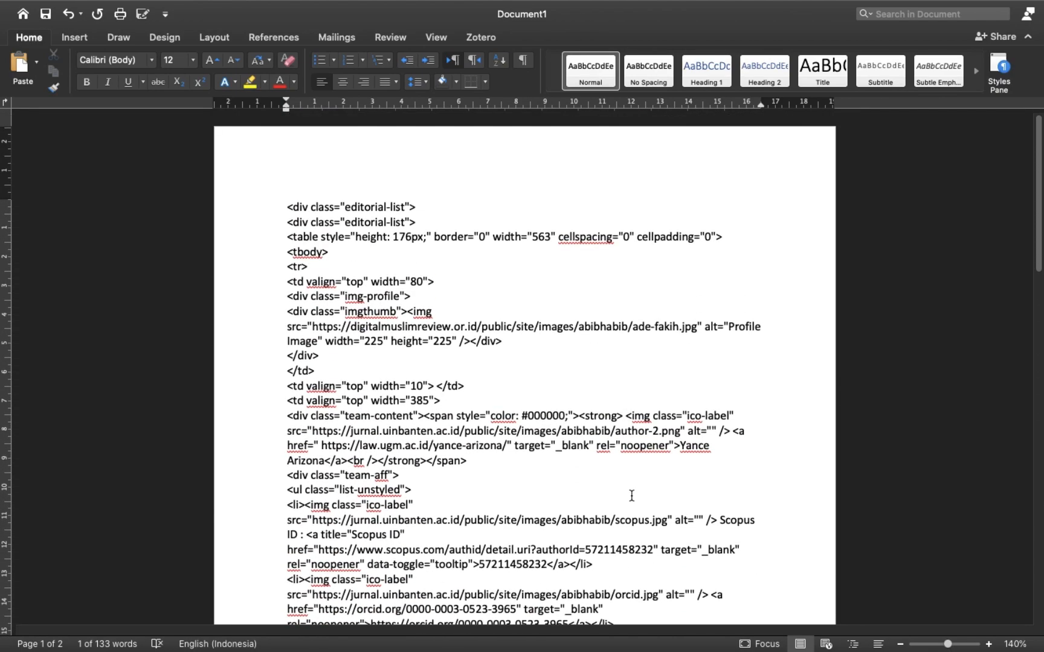
click(384, 221)
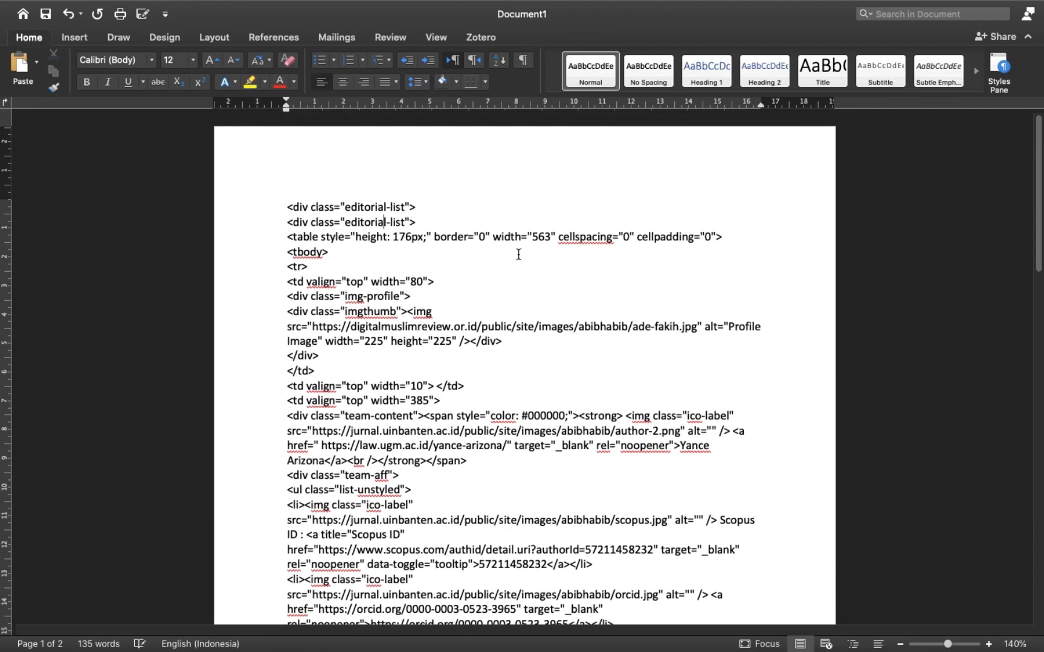
key(super+a)
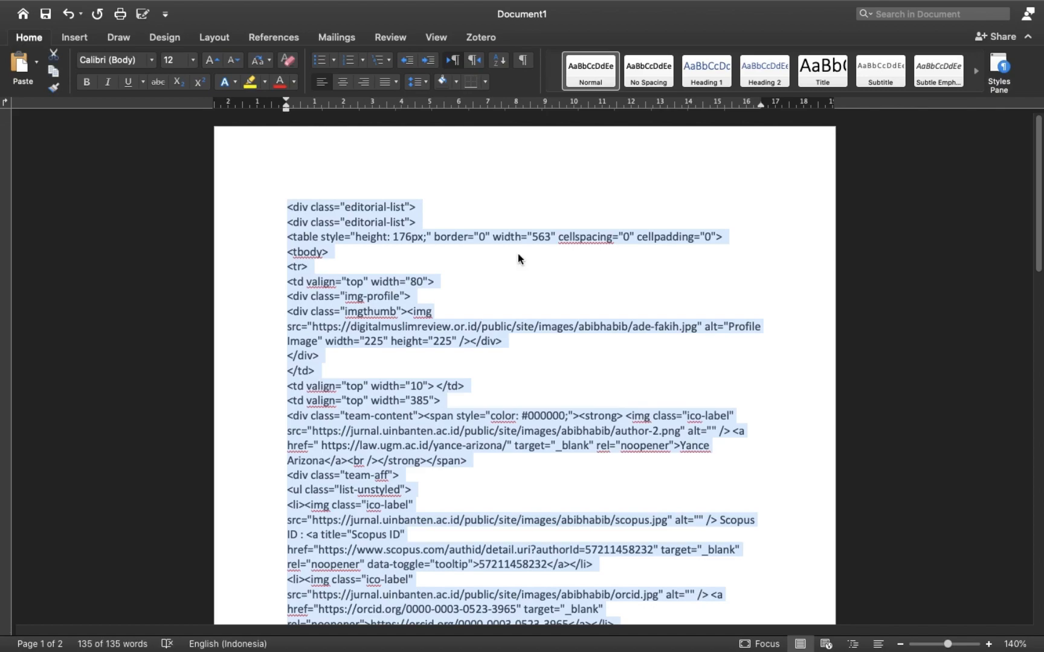
key(ctrl+Left)
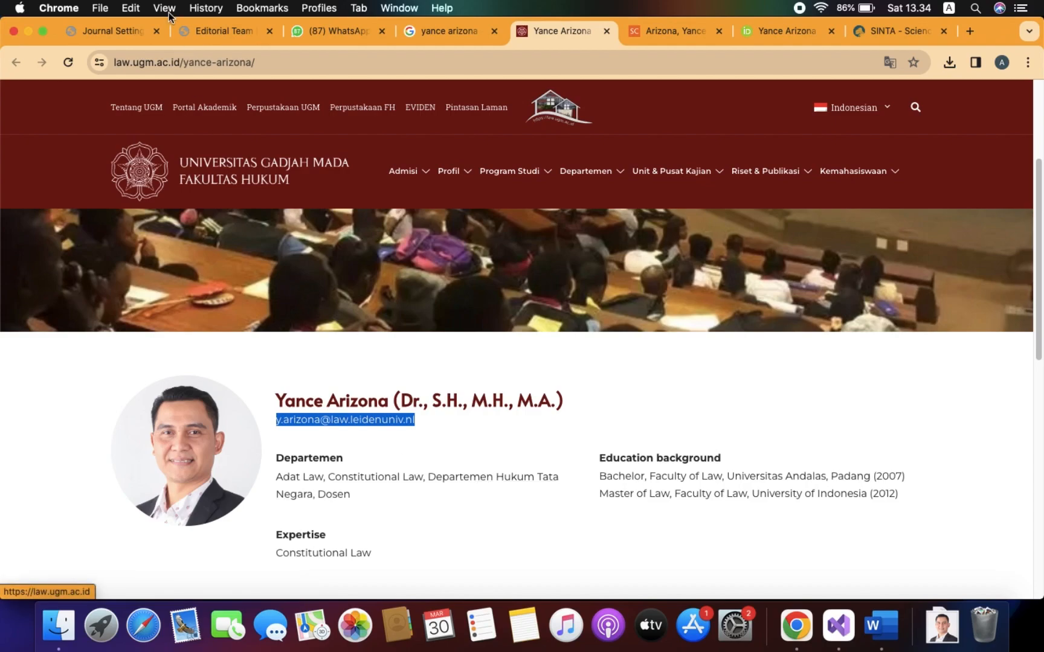
On OJS Journal Settings, open the Editorial Team content's HTML source code.
click(108, 29)
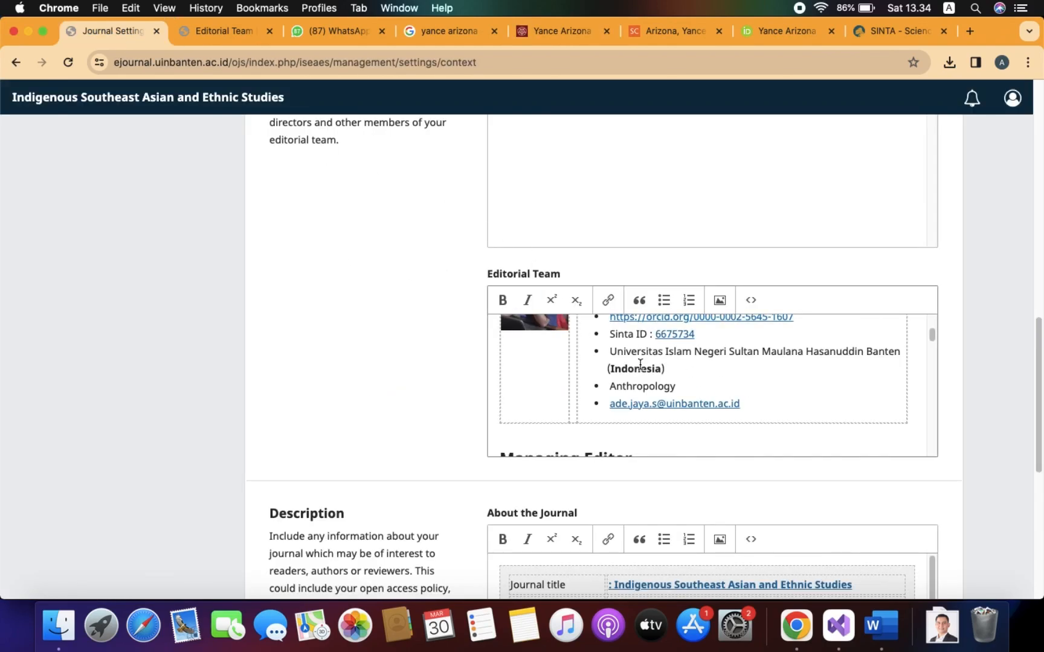
scroll(810, 397, down, 5)
scroll(809, 396, down, 3)
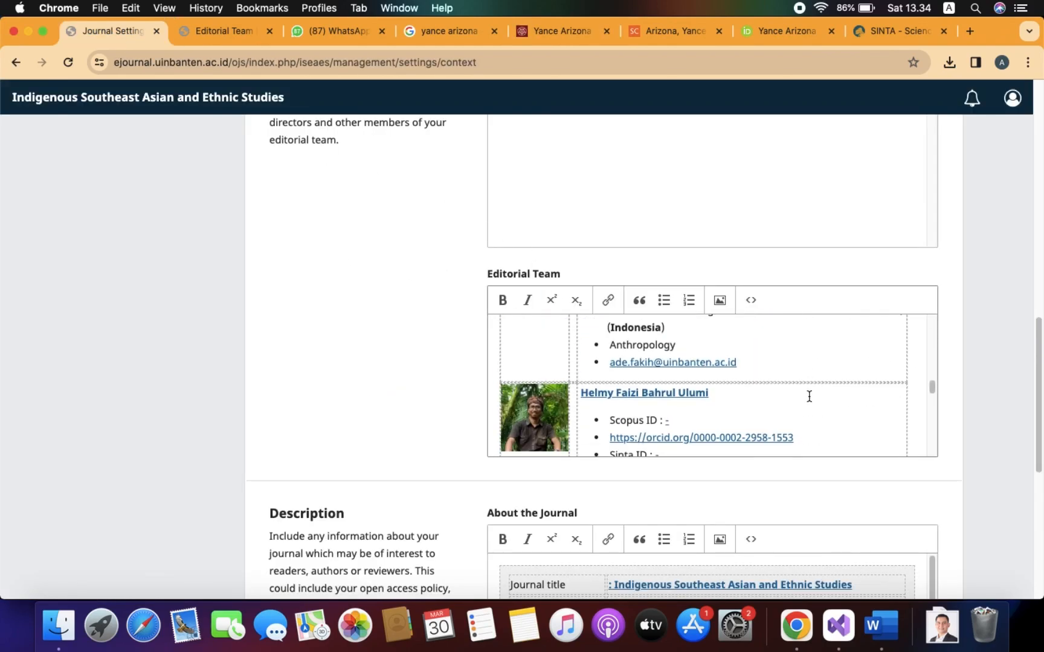
scroll(809, 397, down, 1)
scroll(809, 396, up, 5)
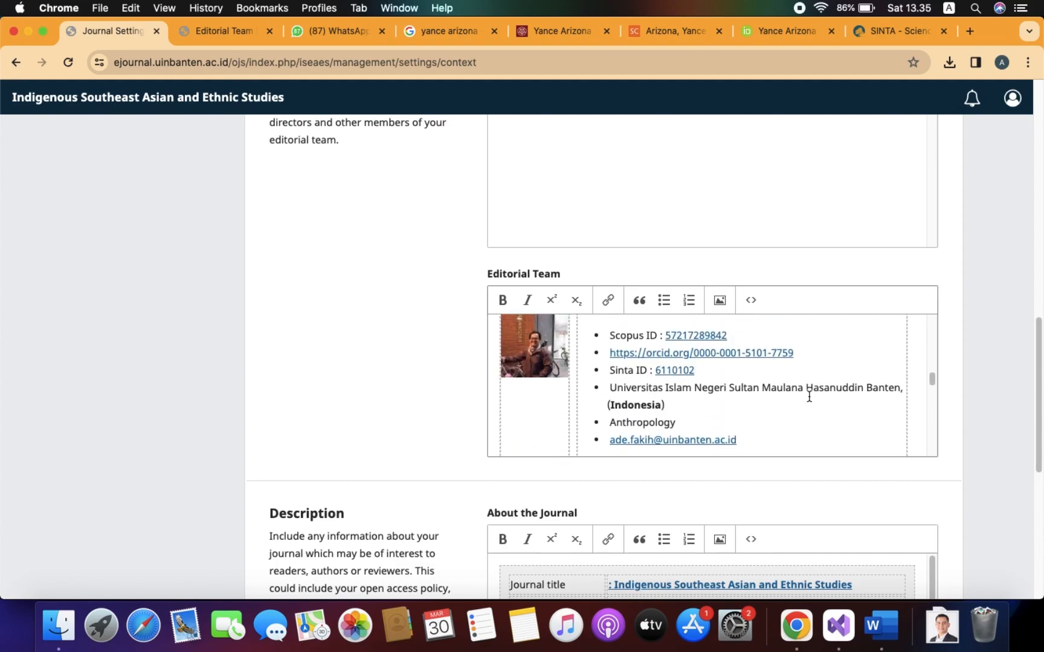
scroll(808, 396, up, 1)
scroll(808, 396, down, 10)
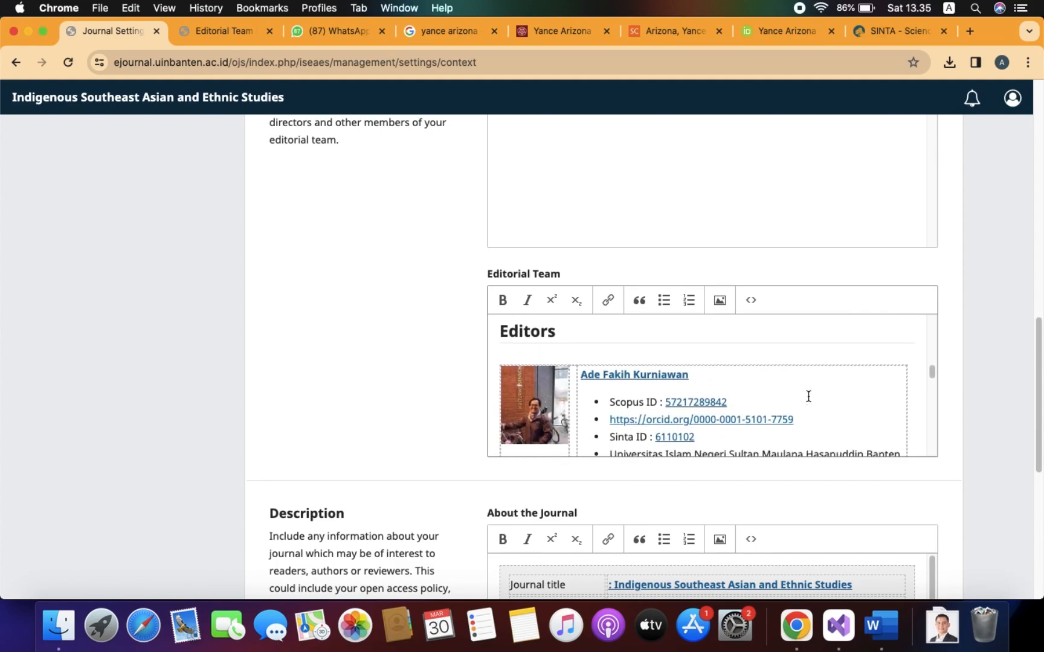
scroll(808, 397, down, 1)
scroll(808, 396, up, 5)
scroll(808, 396, down, 3)
scroll(808, 396, up, 4)
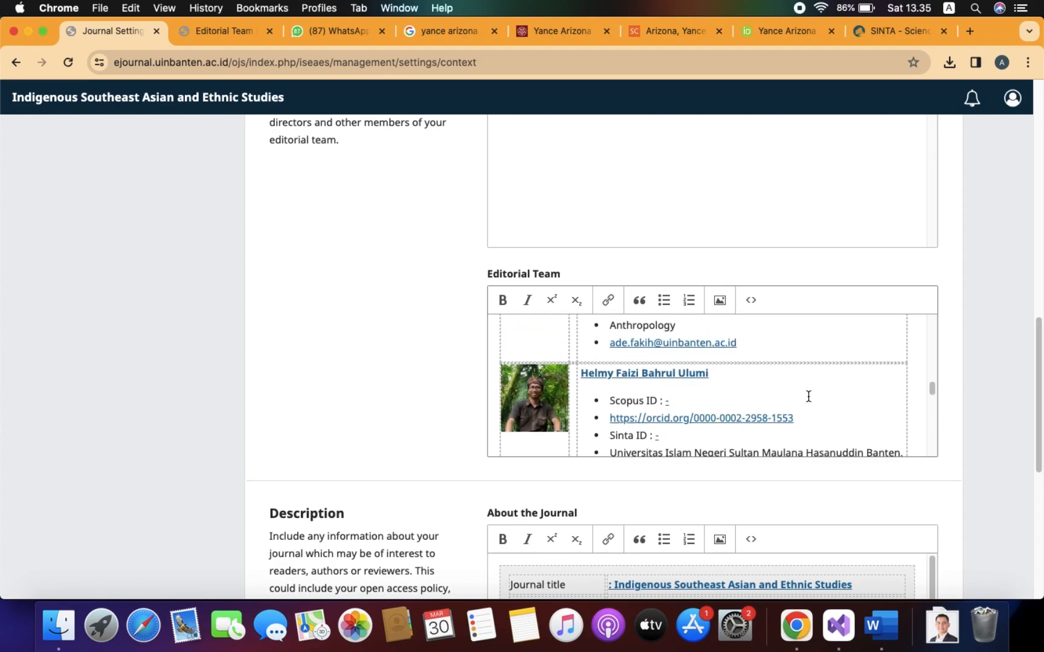
scroll(808, 396, down, 2)
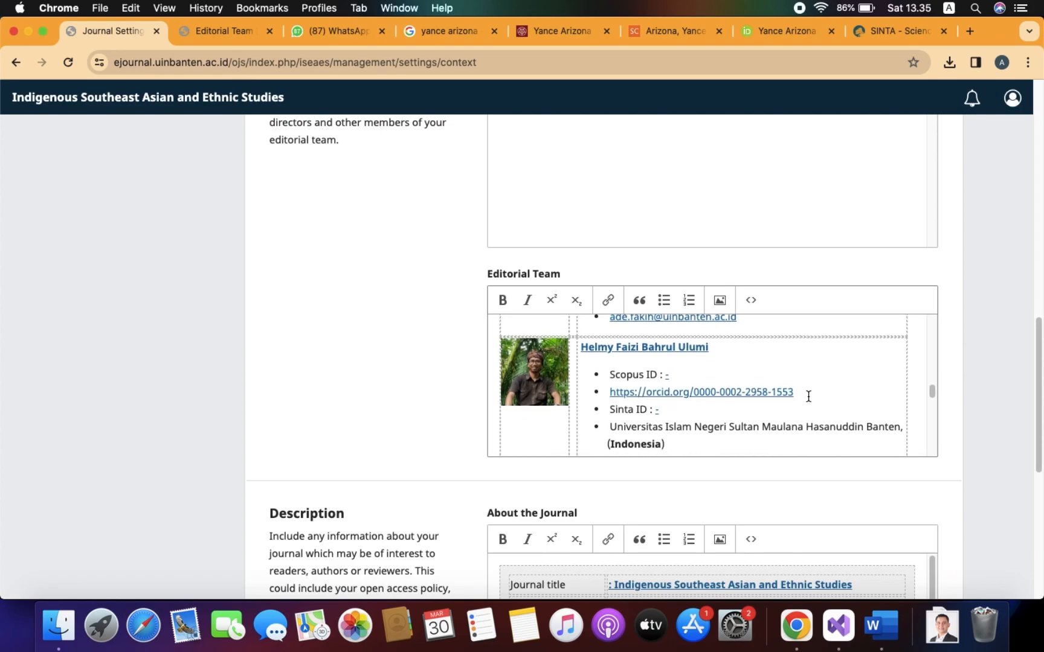
scroll(628, 431, up, 2)
scroll(629, 432, down, 7)
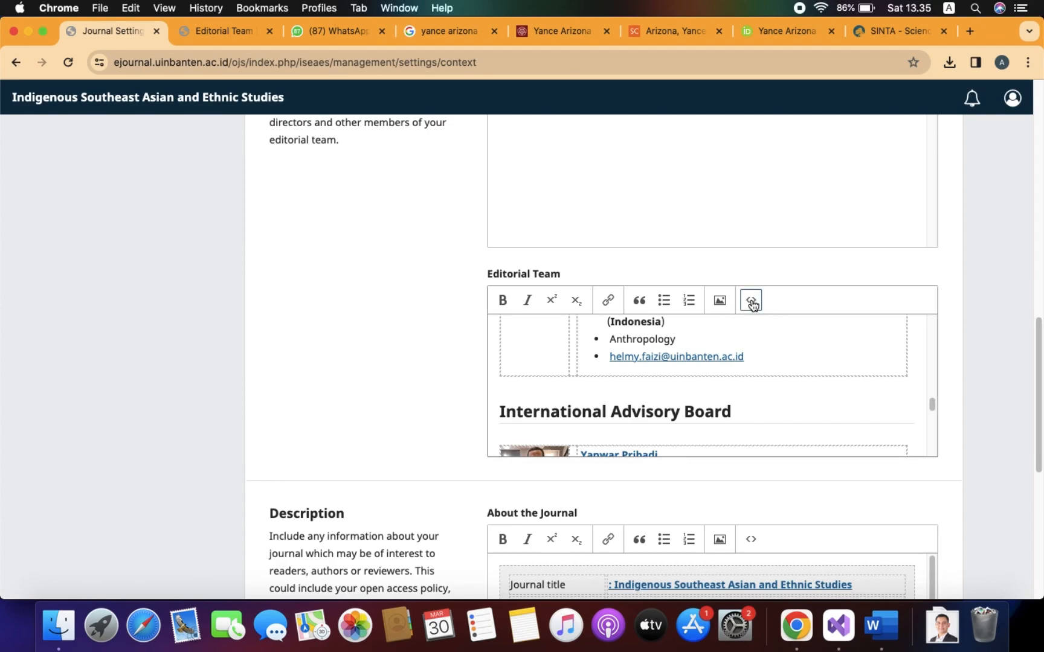
click(751, 304)
Open a blank line above <div id="groups"> before the advisory board in the source code.
scroll(501, 296, down, 5)
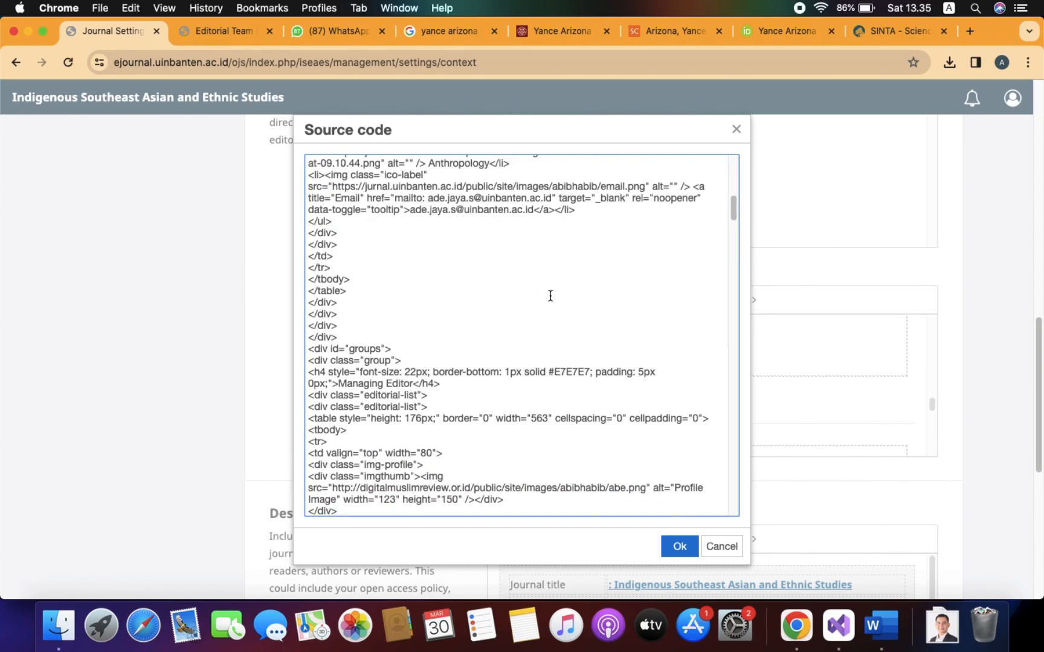
scroll(550, 296, up, 5)
scroll(556, 313, down, 10)
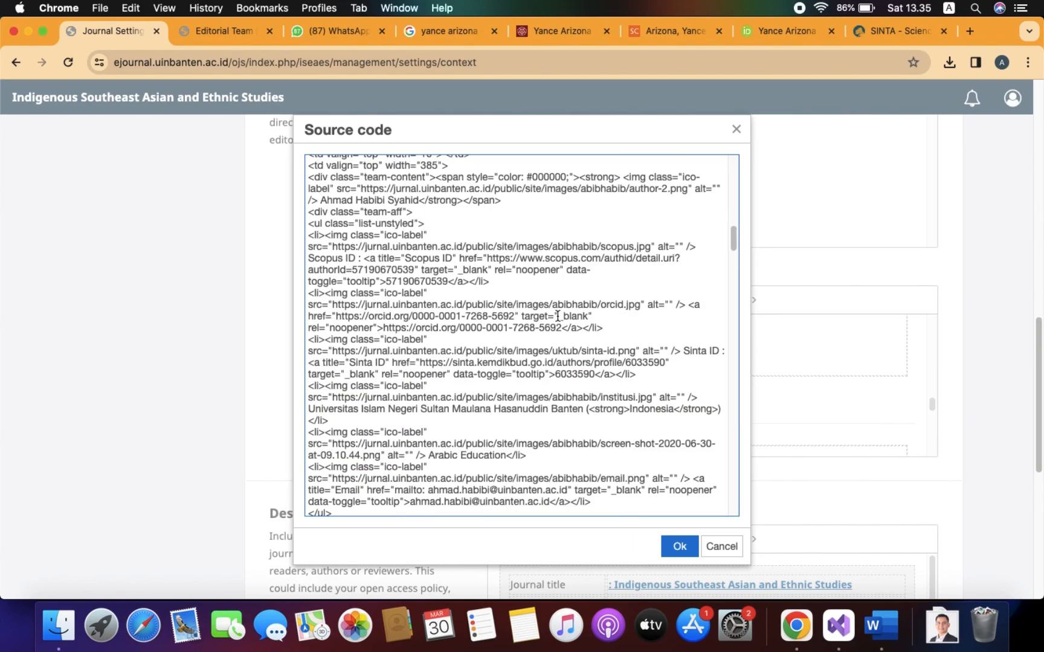
scroll(468, 318, down, 5)
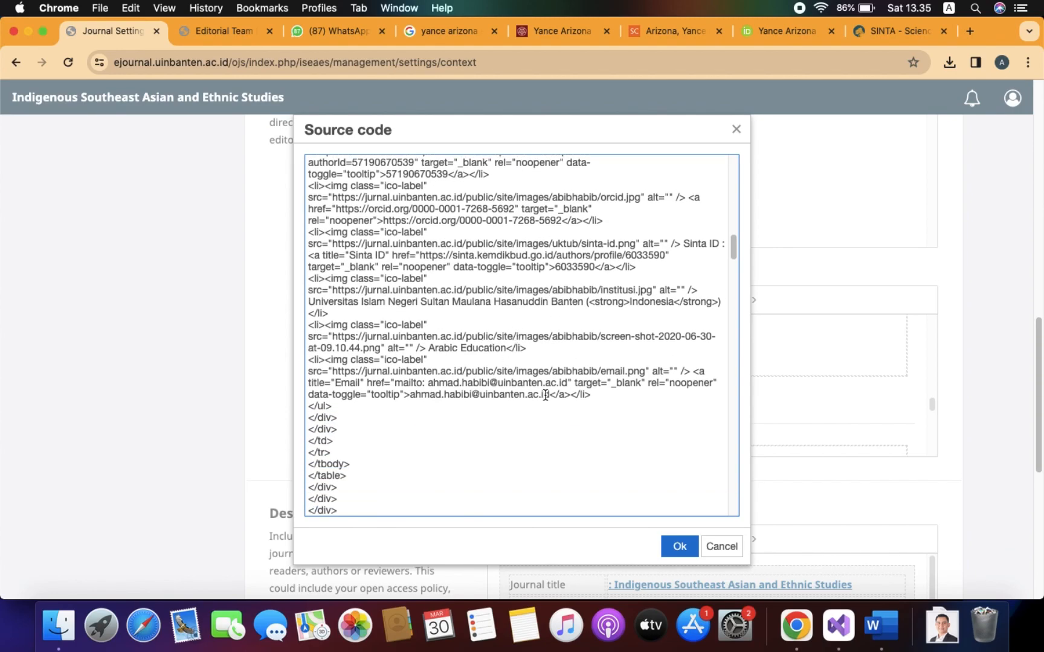
scroll(545, 395, down, 10)
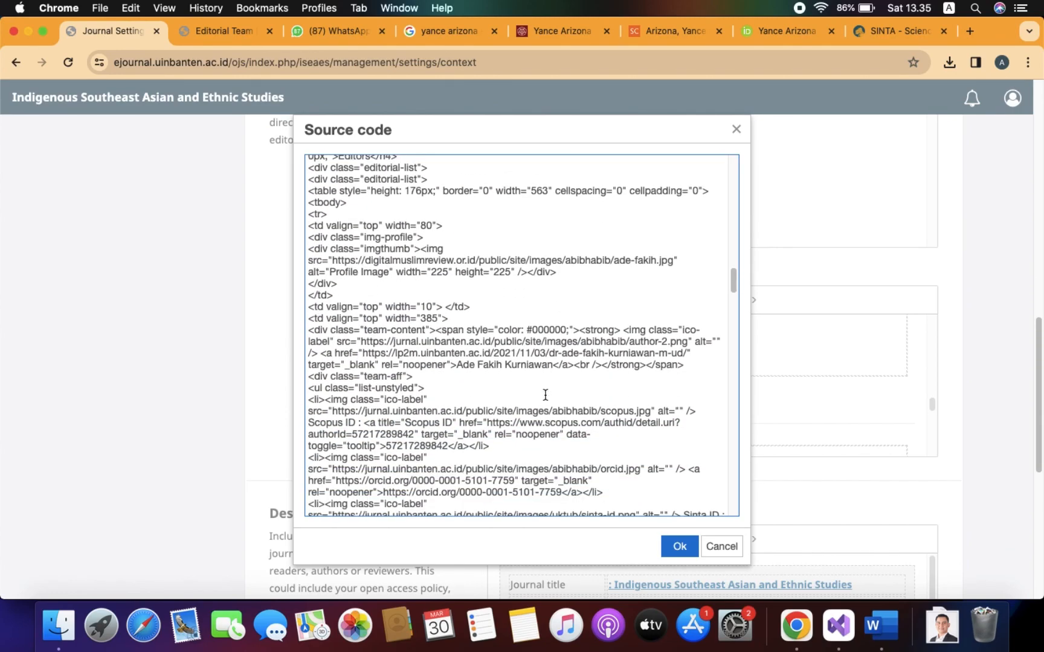
scroll(545, 395, down, 10)
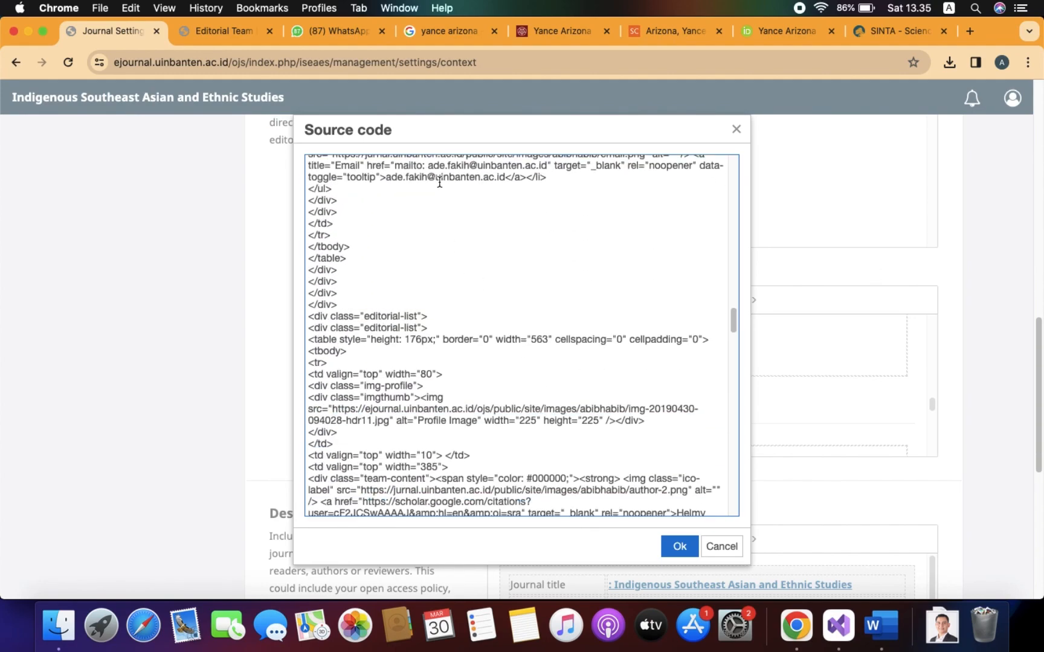
scroll(526, 340, down, 10)
scroll(526, 341, down, 12)
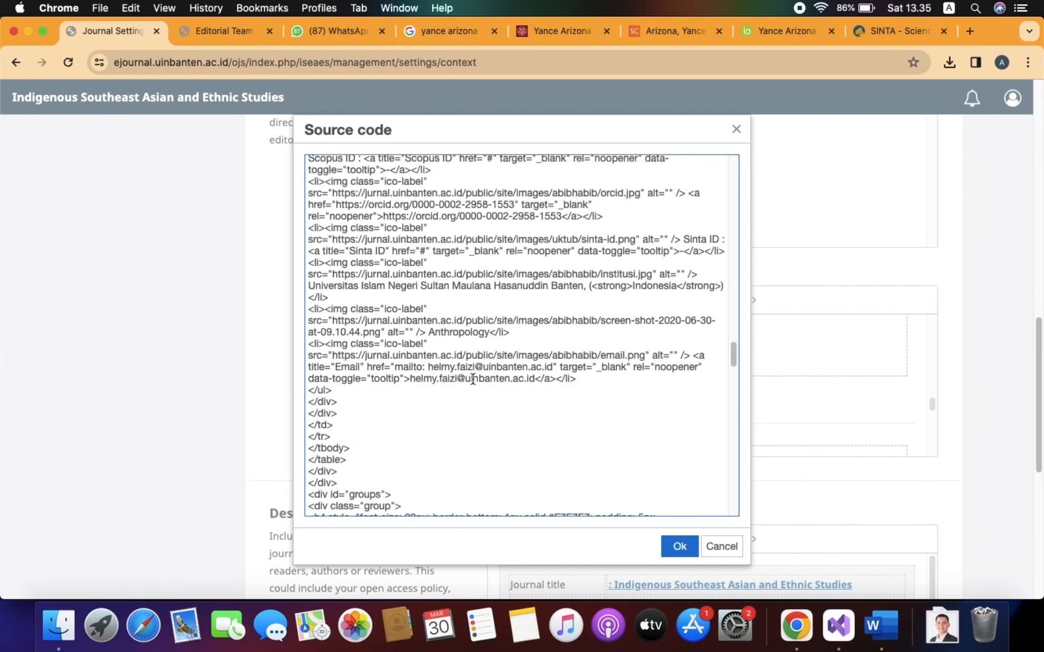
scroll(473, 380, down, 7)
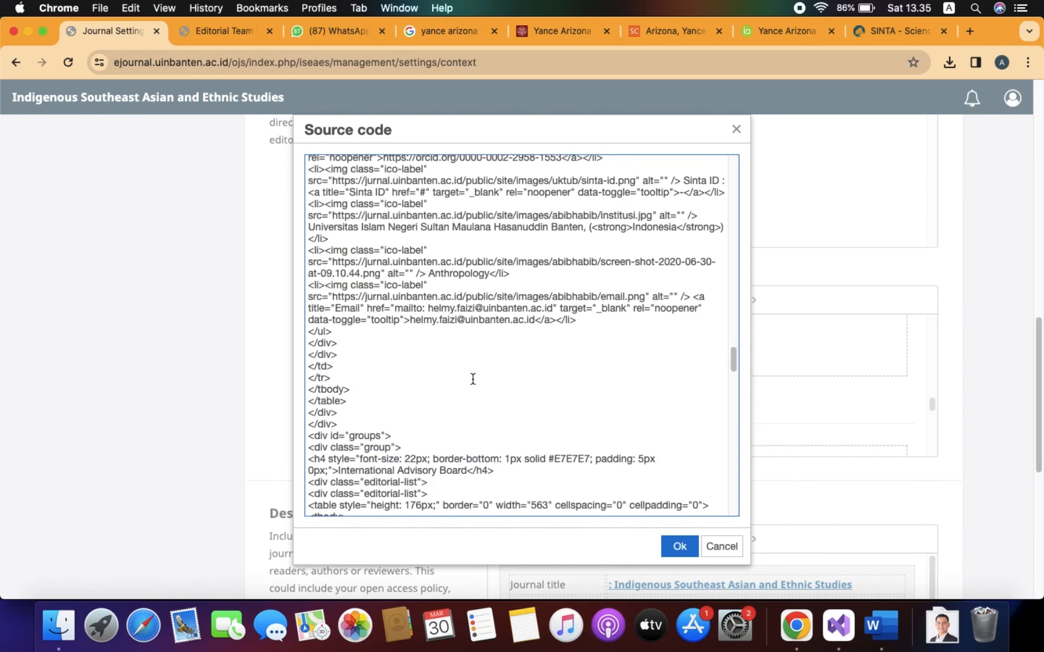
scroll(473, 379, down, 2)
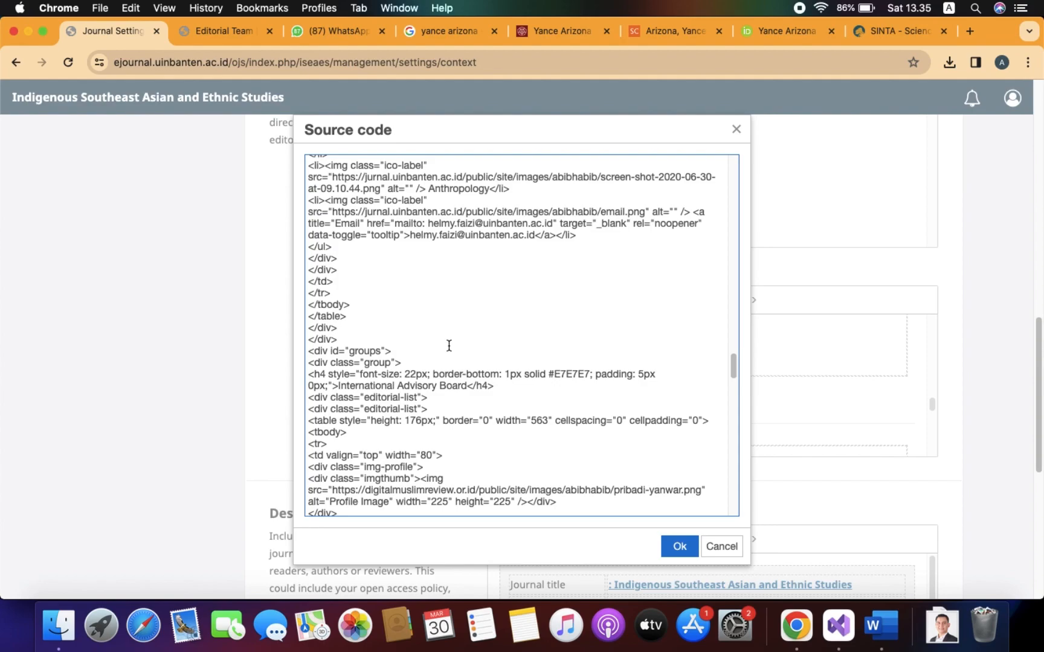
key(super+v)
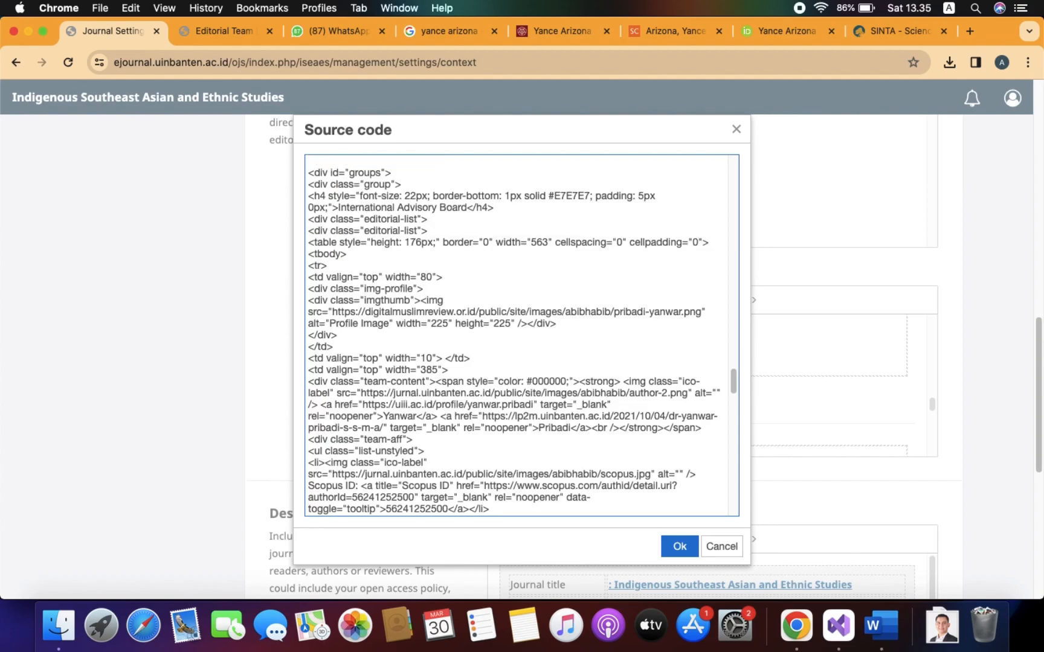
scroll(407, 264, down, 1)
scroll(417, 260, up, 5)
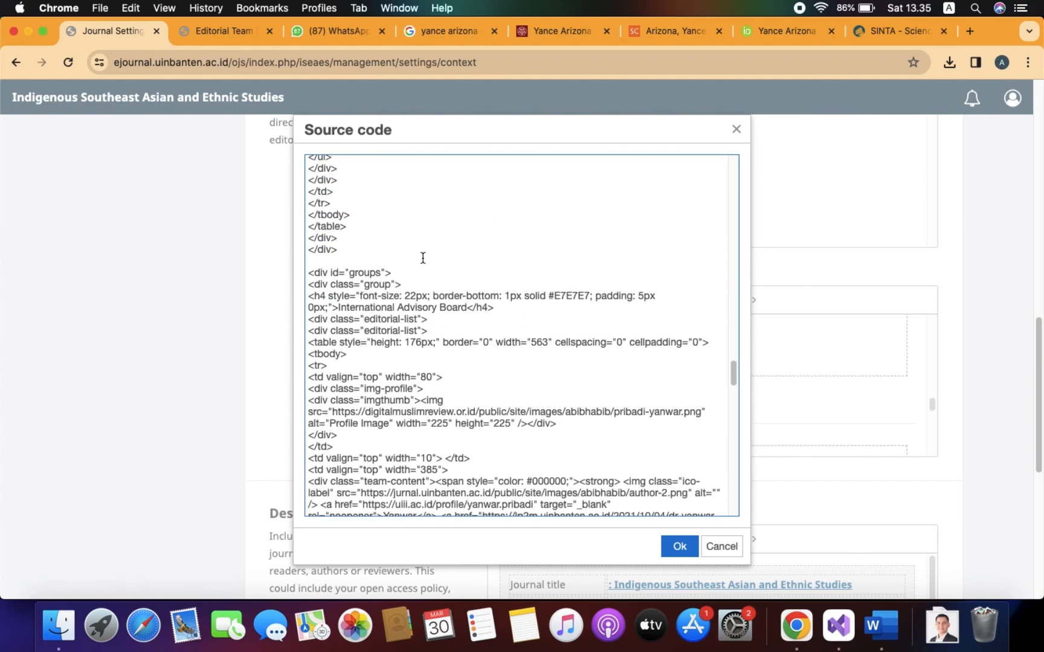
Paste the new editor's HTML block there, remove the leftover blank line, and apply with Ok.
key(super+v)
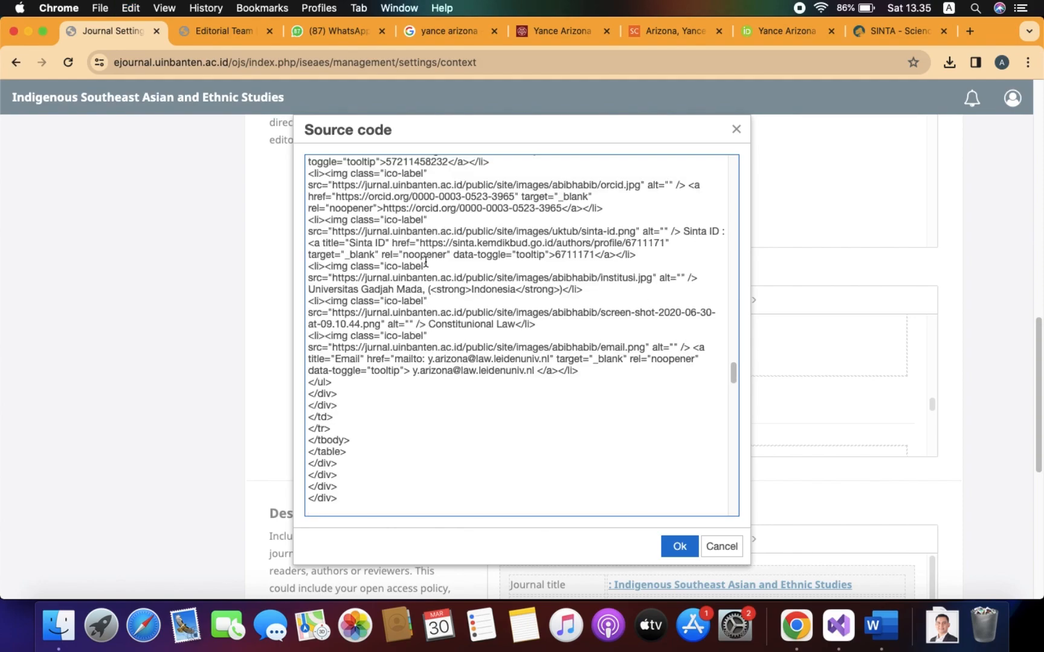
key(Down)
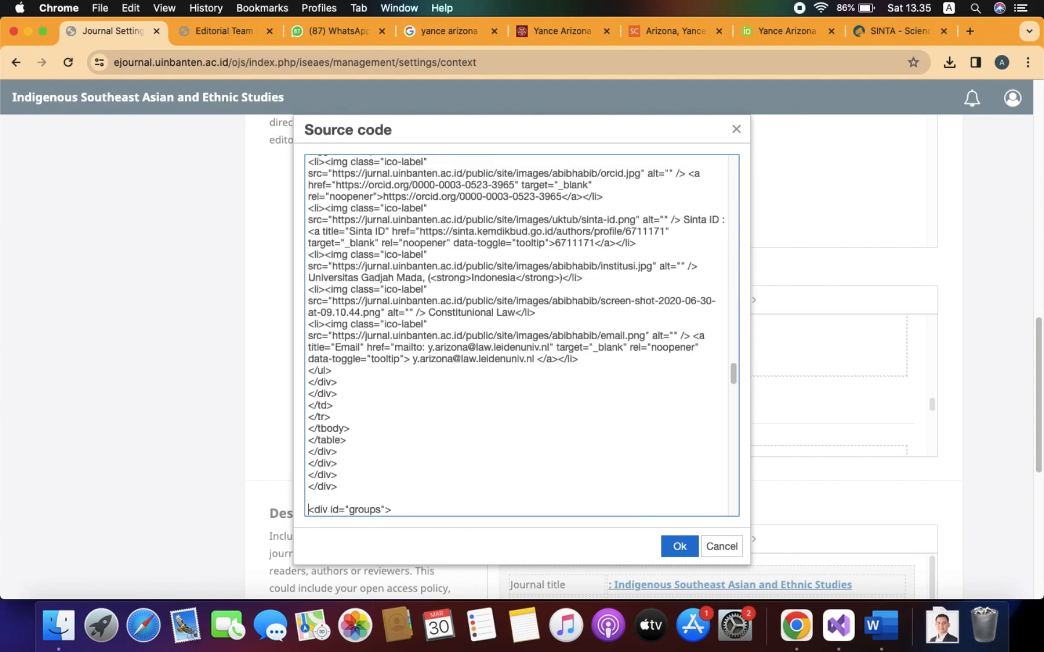
key(BackSpace)
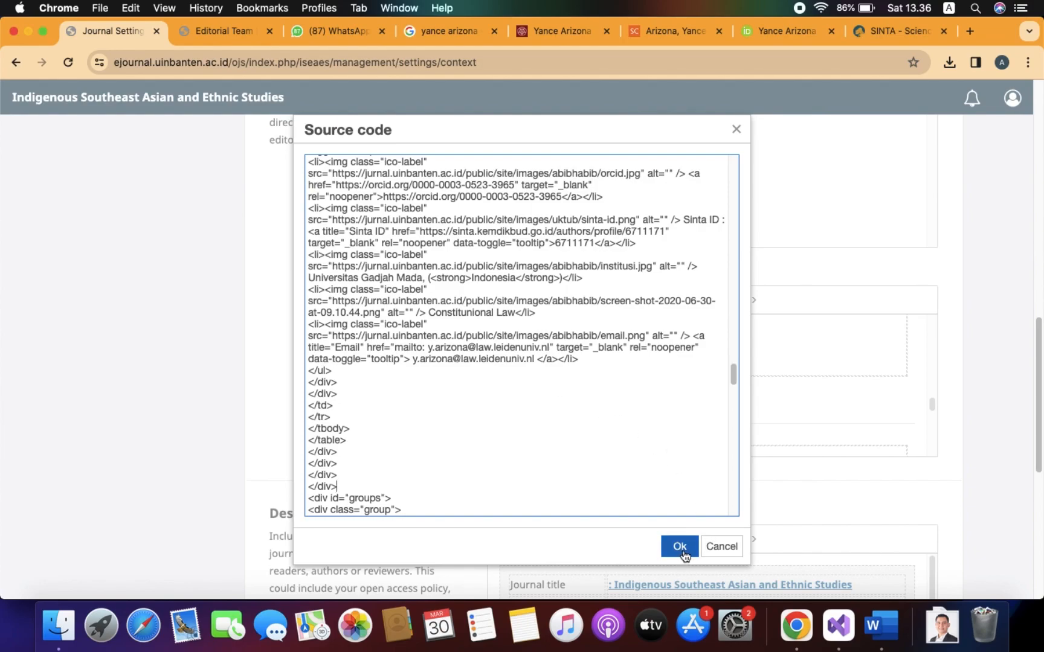
click(680, 547)
scroll(872, 406, down, 8)
scroll(873, 407, down, 10)
scroll(872, 407, up, 8)
scroll(872, 407, up, 3)
scroll(873, 406, down, 4)
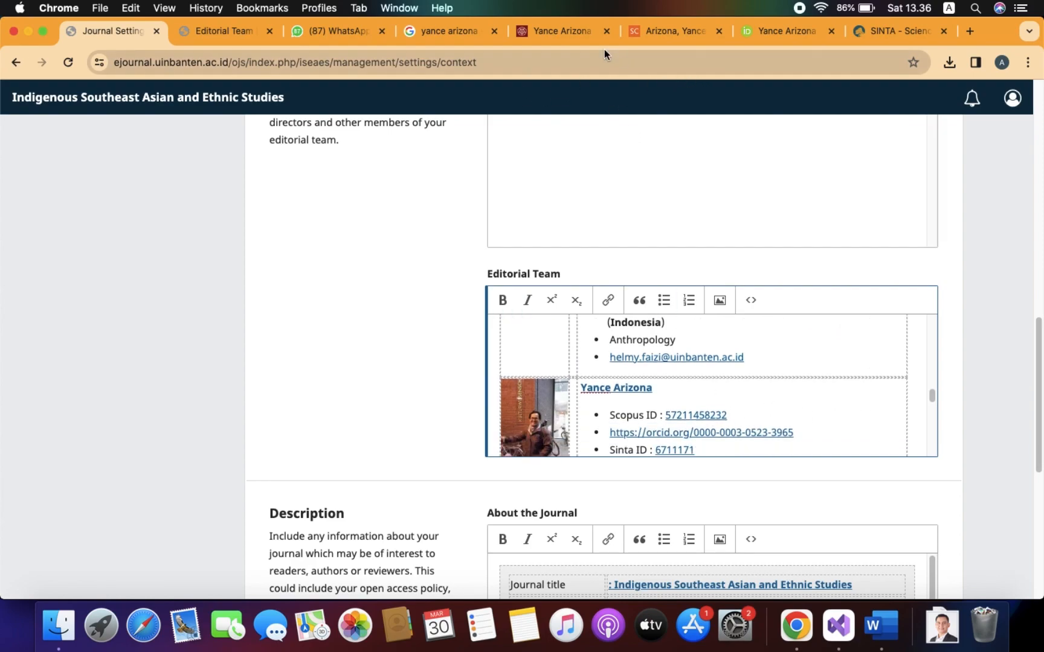
Open the new editor's UGM profile photo full-size in its own Chrome tab.
click(553, 31)
right_click(201, 471)
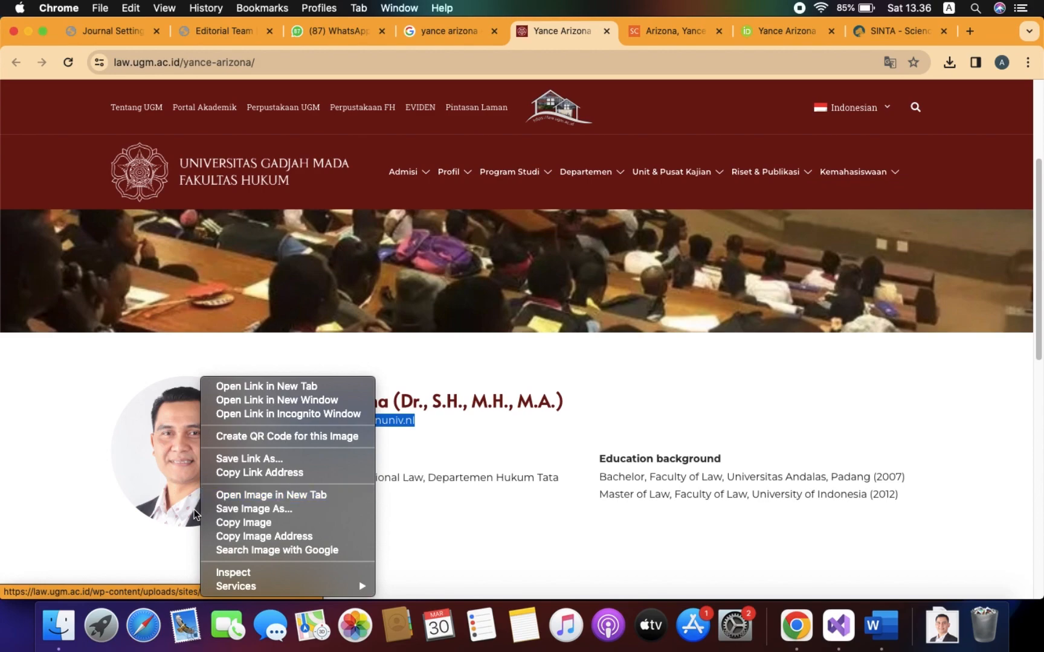
click(323, 495)
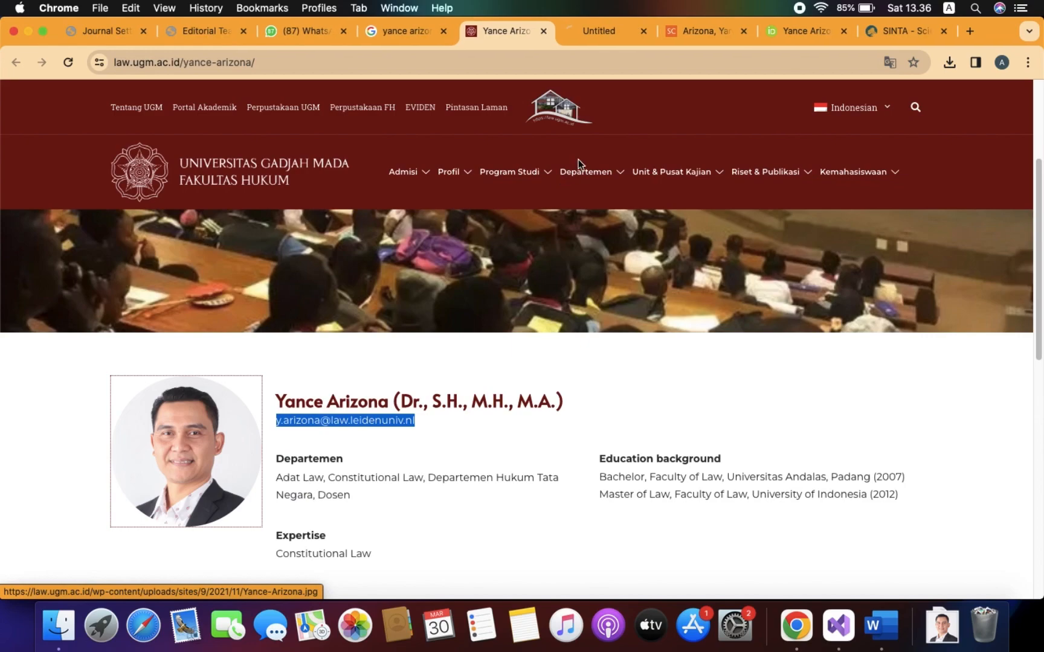
click(598, 27)
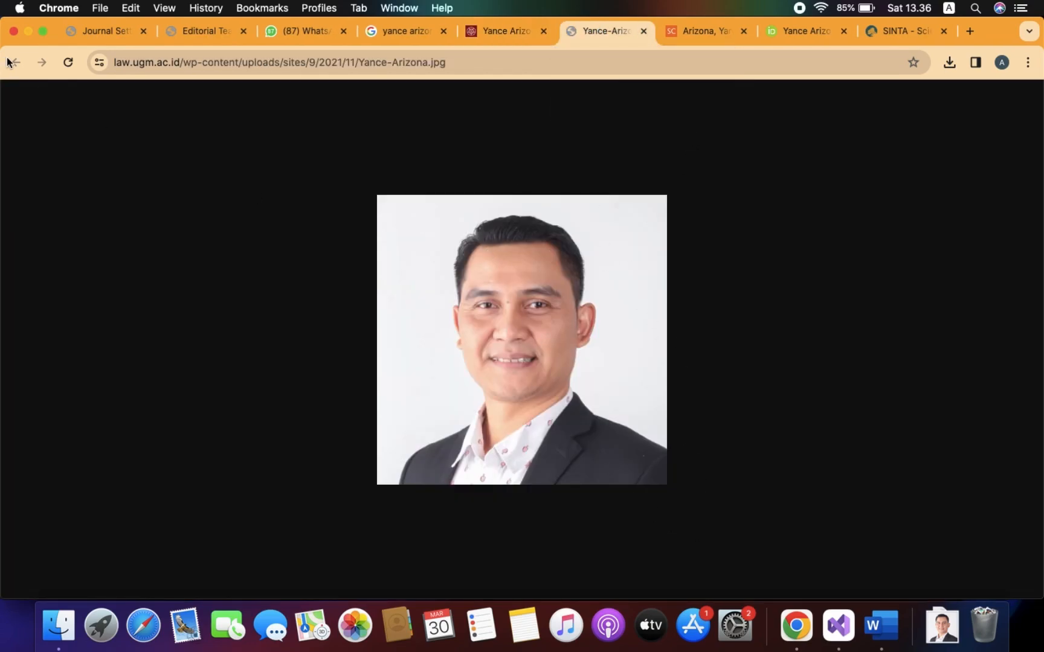
click(104, 34)
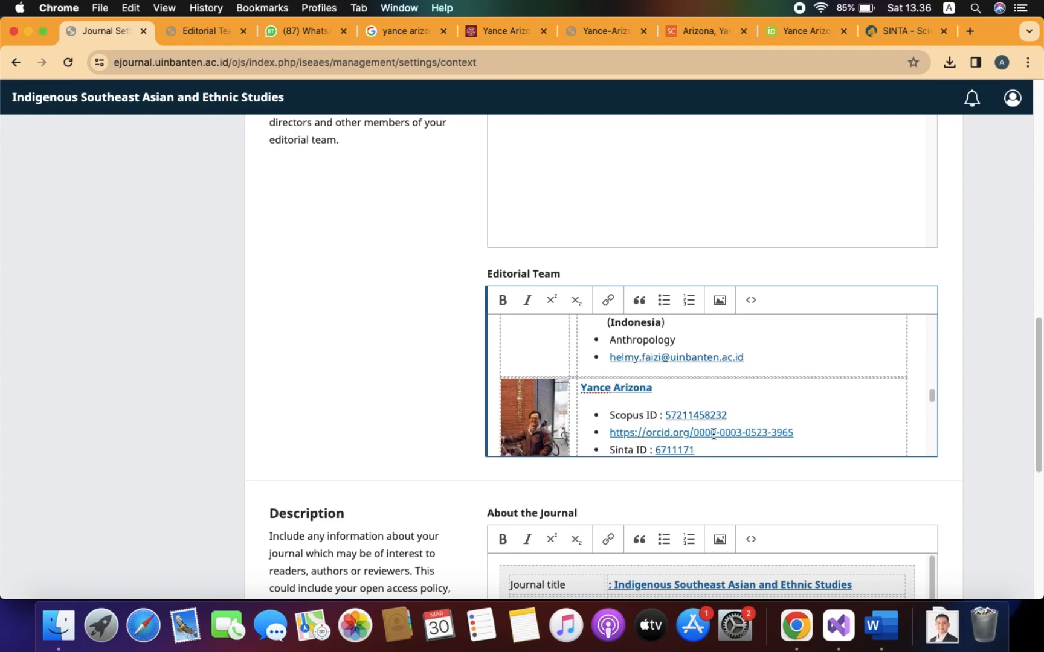
Select the placeholder photo in the new entry and open its image properties.
click(537, 413)
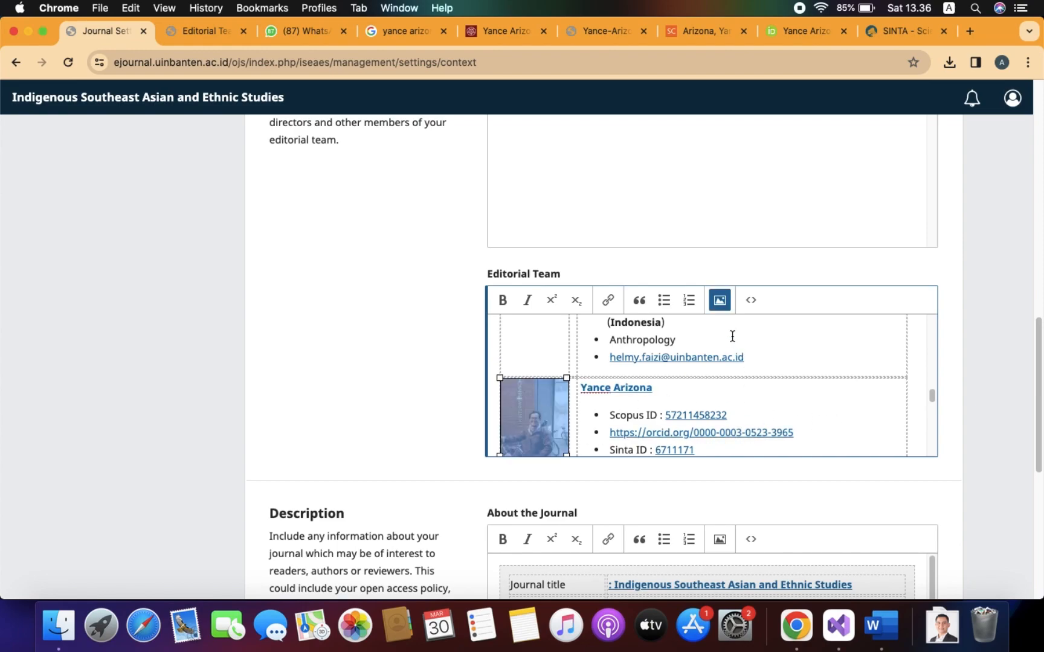
click(720, 302)
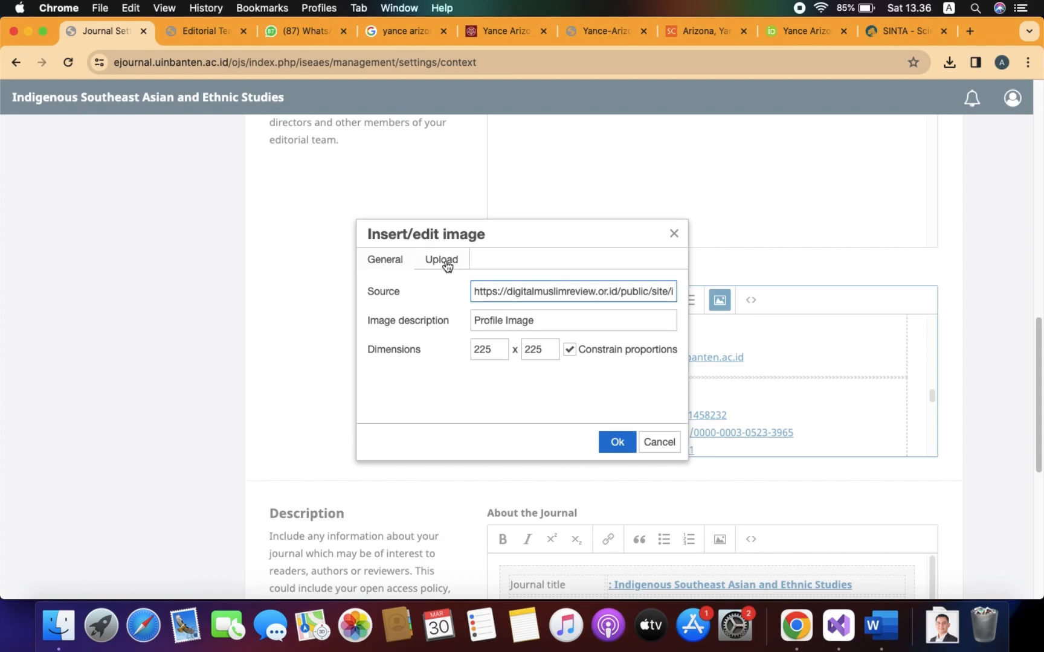
click(447, 268)
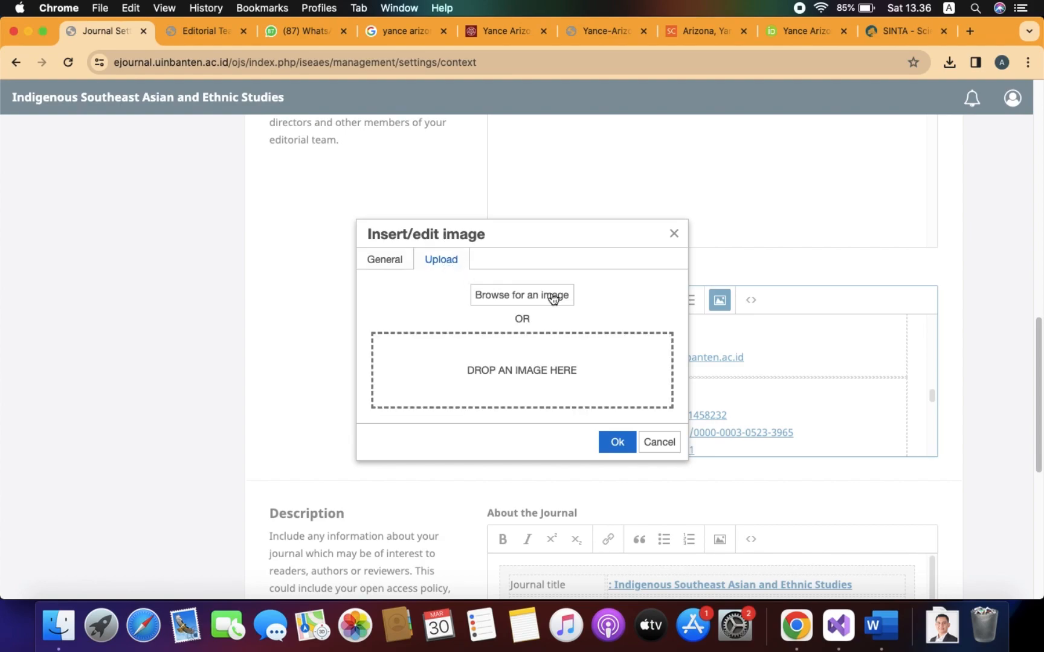
click(395, 258)
click(614, 24)
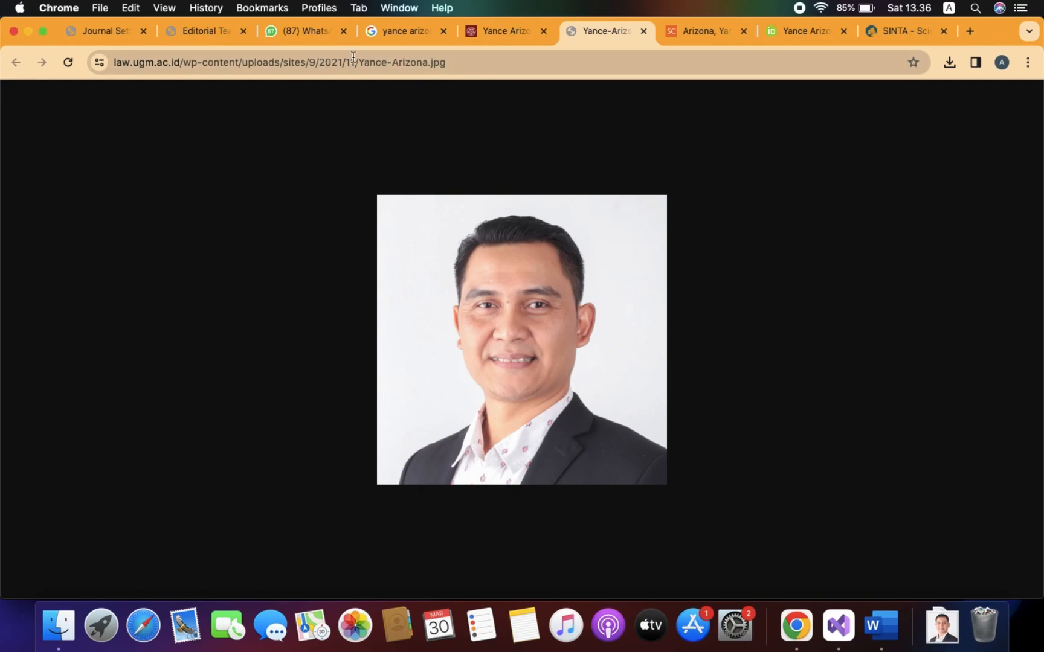
click(91, 31)
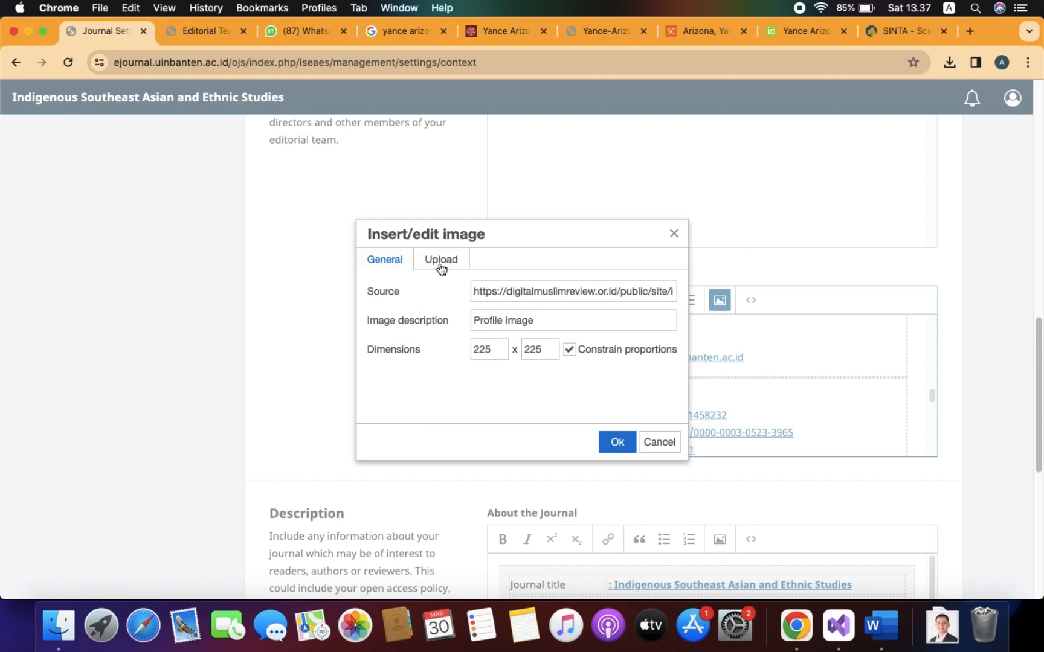
Upload the downloaded portrait JPEG to replace the placeholder photo at 400 x 400.
click(440, 266)
click(547, 296)
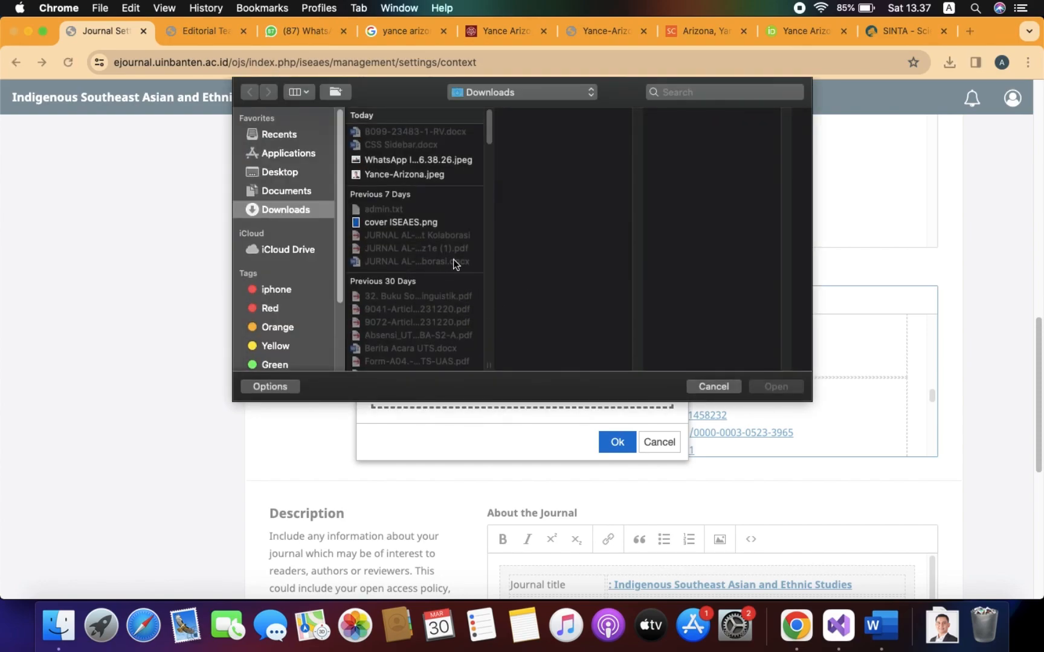
click(412, 175)
click(783, 389)
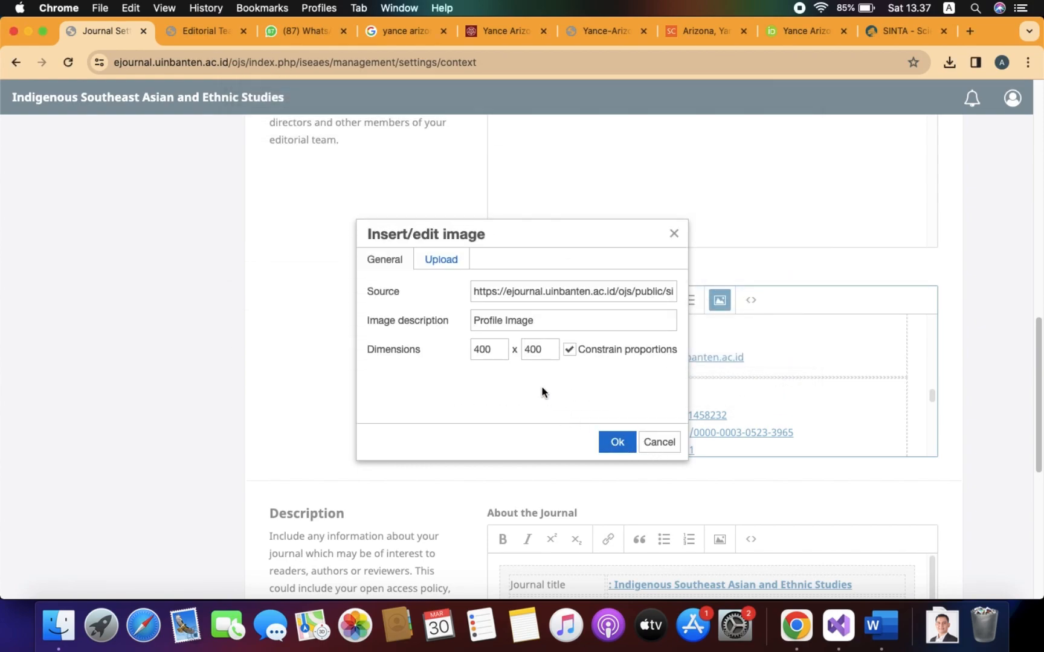
click(617, 442)
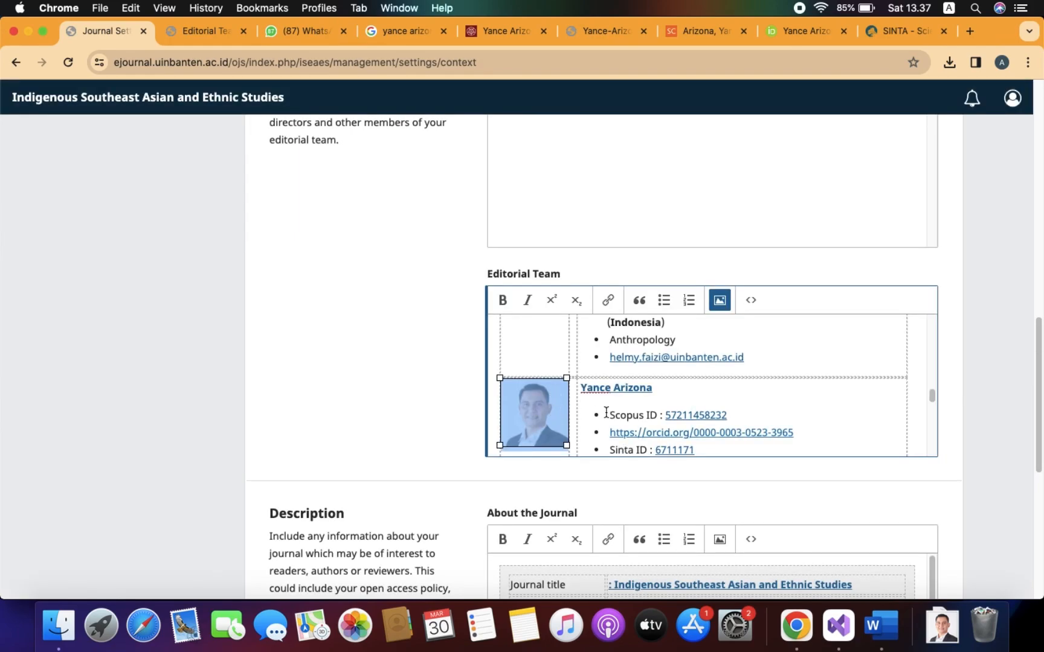
scroll(906, 411, down, 3)
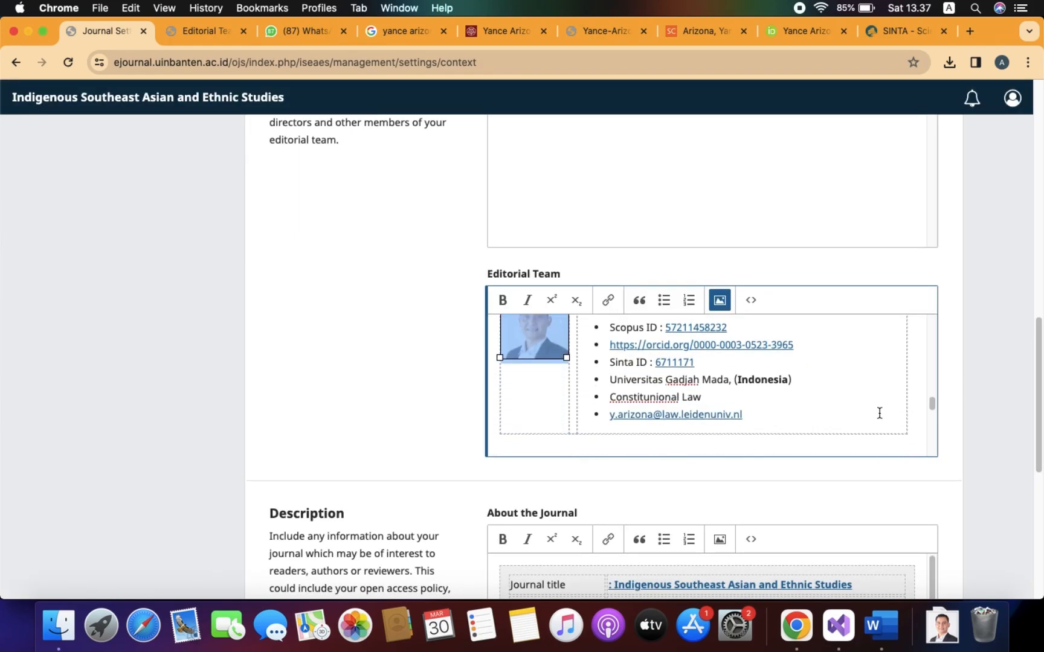
scroll(801, 407, up, 3)
scroll(802, 407, down, 5)
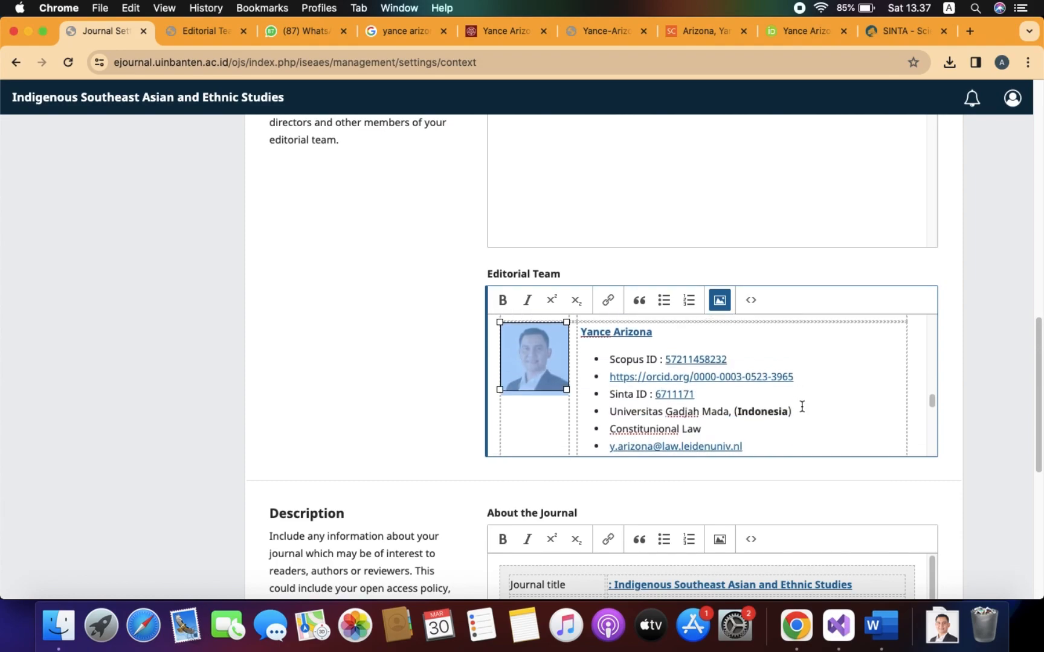
scroll(944, 445, down, 10)
Save the journal settings and reload the public Editorial Team page to verify the Editors section.
click(941, 555)
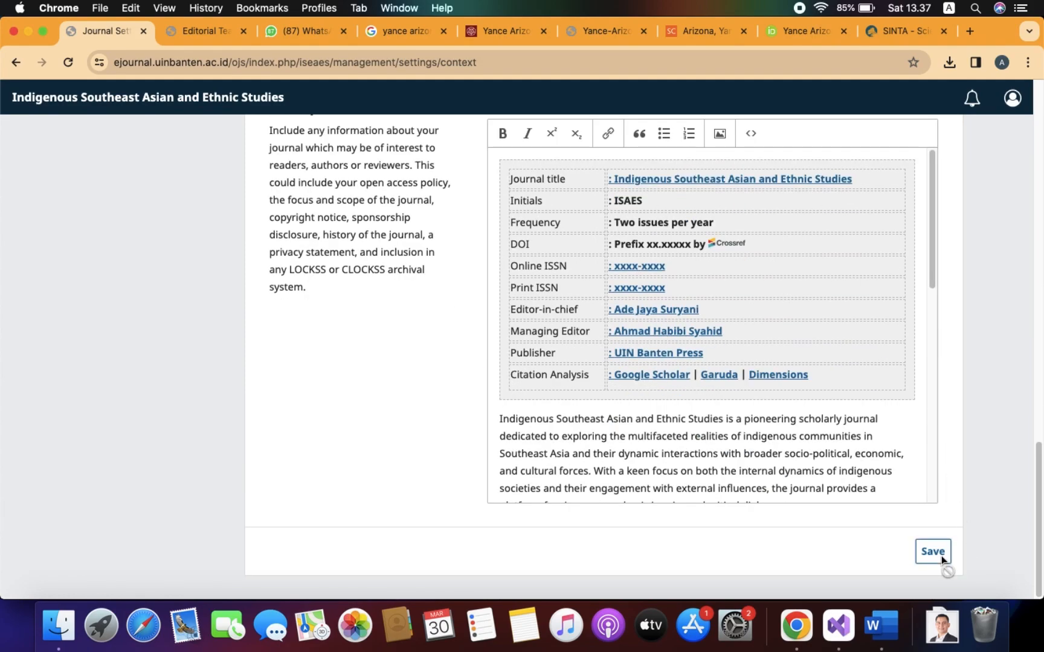
click(201, 31)
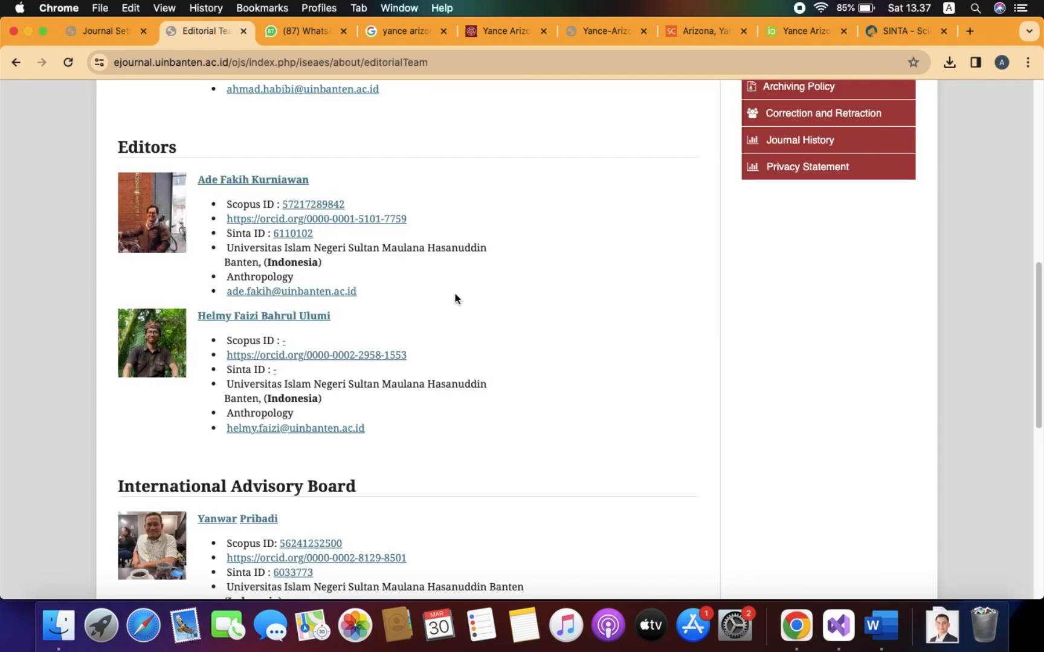
click(71, 61)
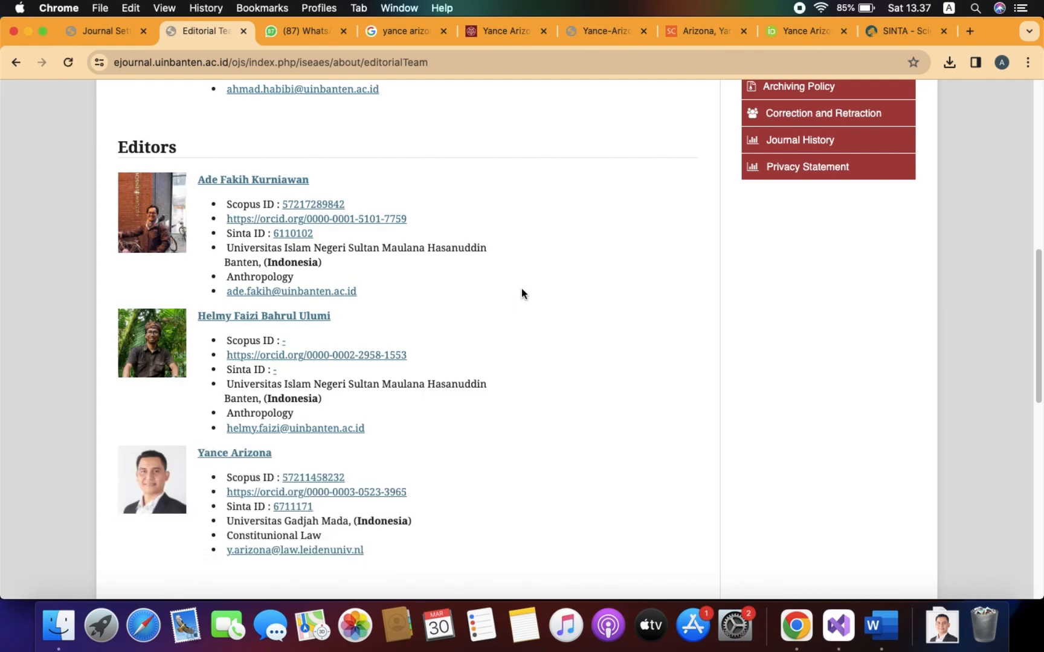
scroll(521, 289, up, 5)
scroll(521, 289, down, 6)
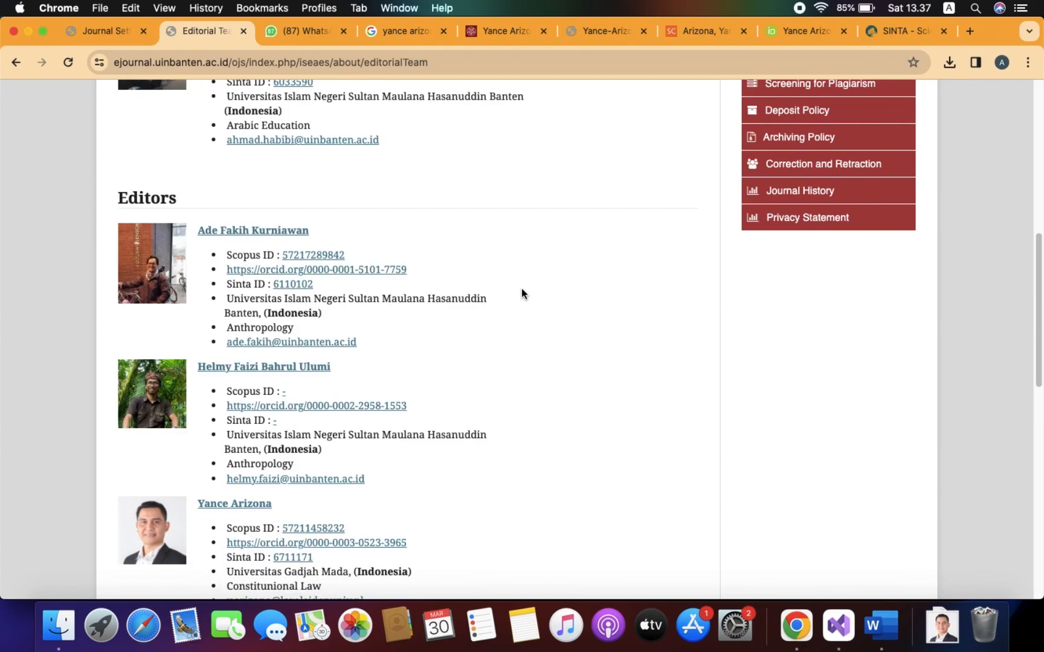
scroll(521, 293, down, 1)
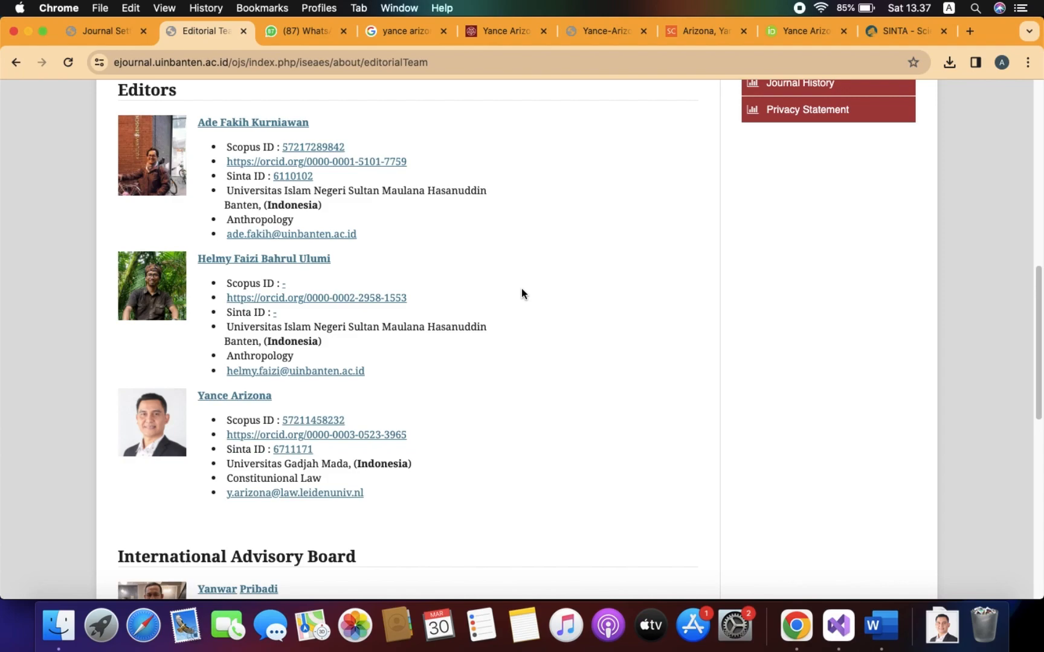
scroll(522, 294, down, 3)
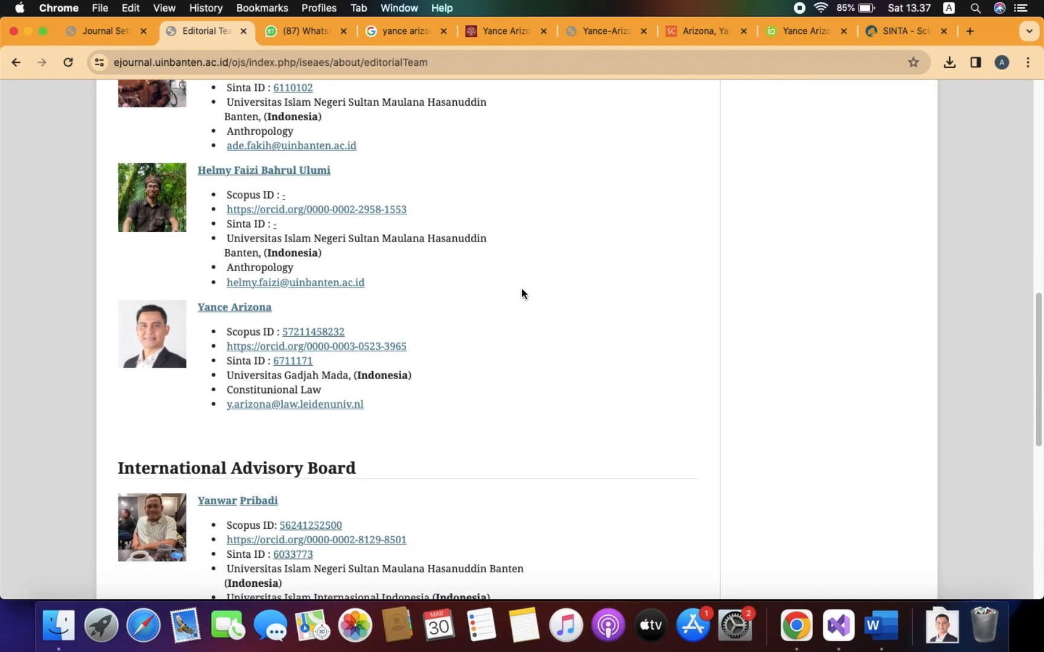
scroll(521, 294, up, 8)
scroll(521, 288, up, 5)
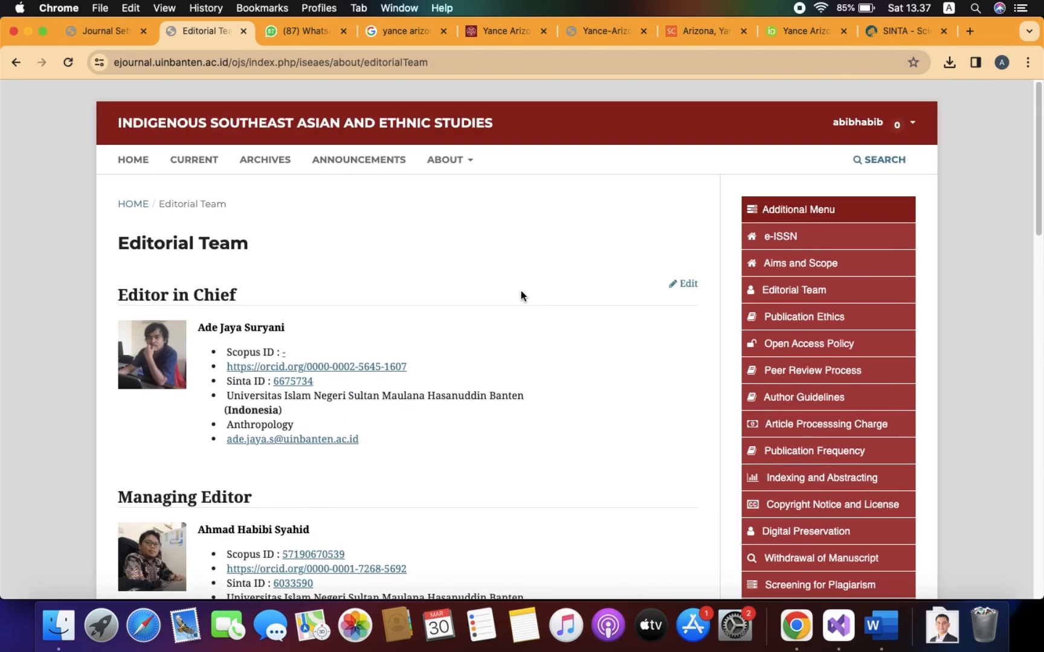